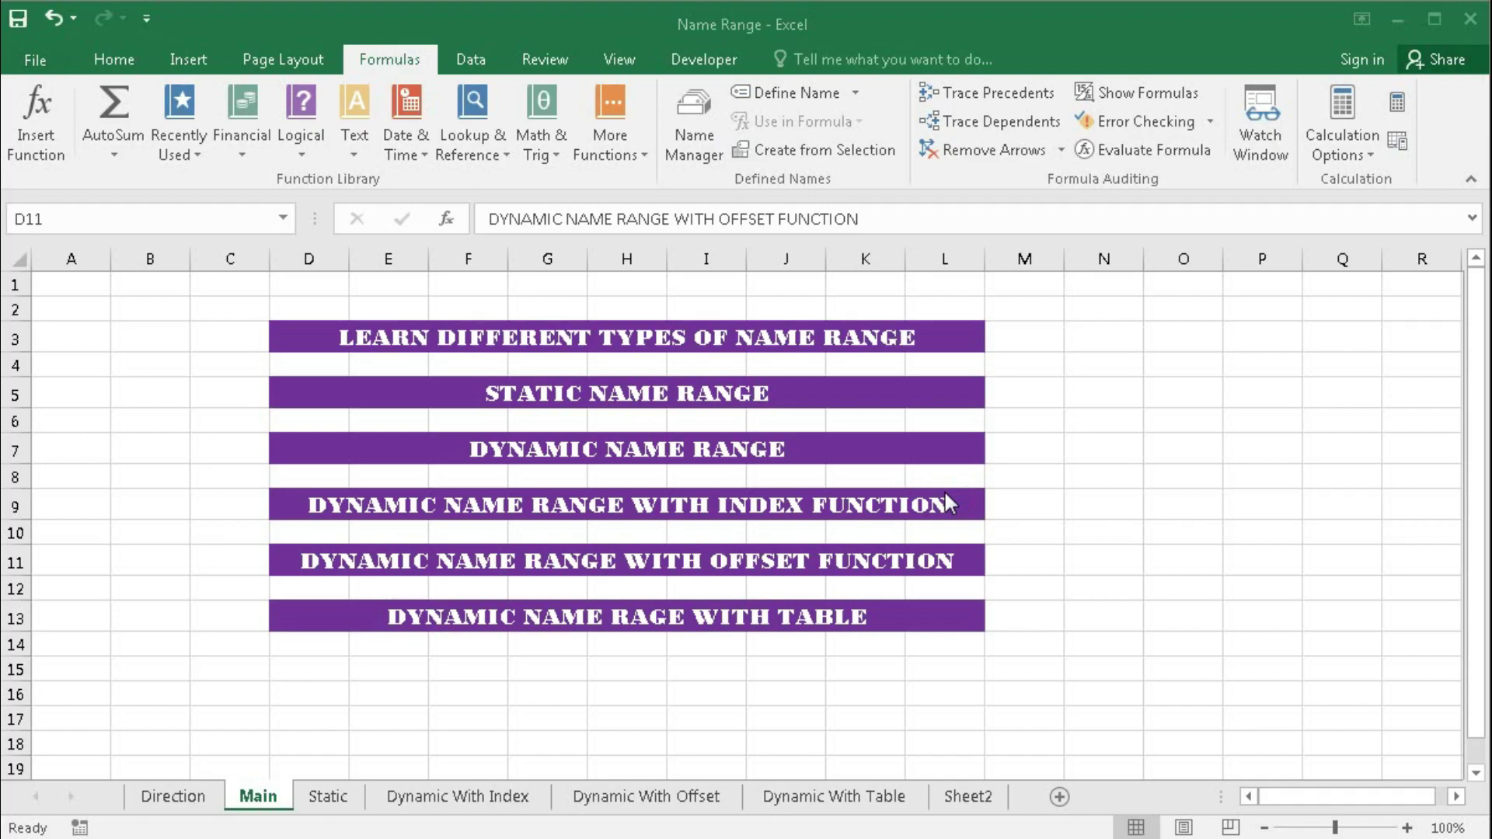
Step: Open the Dynamic With Offset sheet from the main list and highlight the student table in A4:I11
click(540, 559)
drag(61, 362, 733, 530)
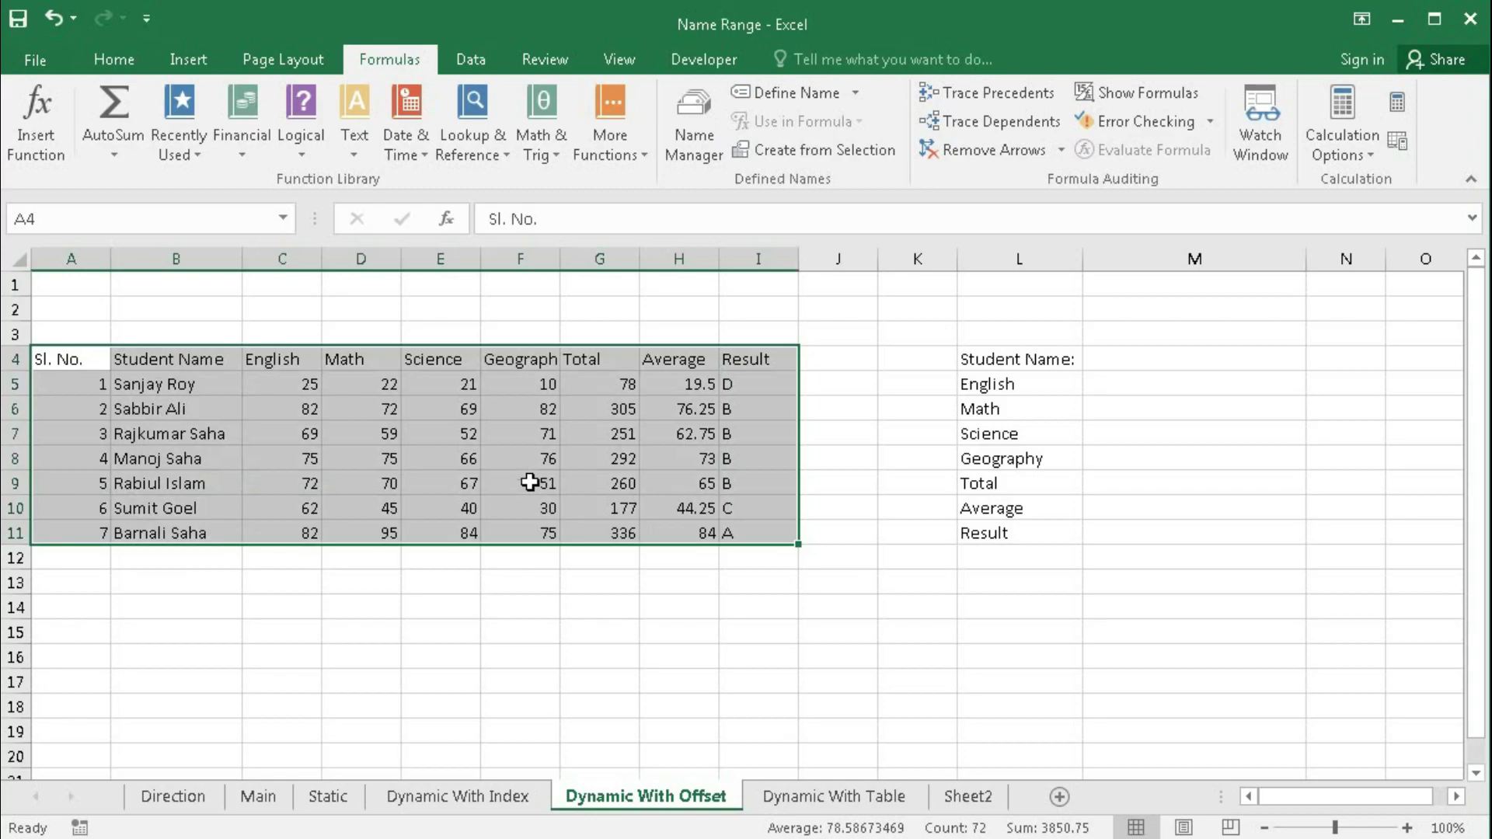
click(449, 598)
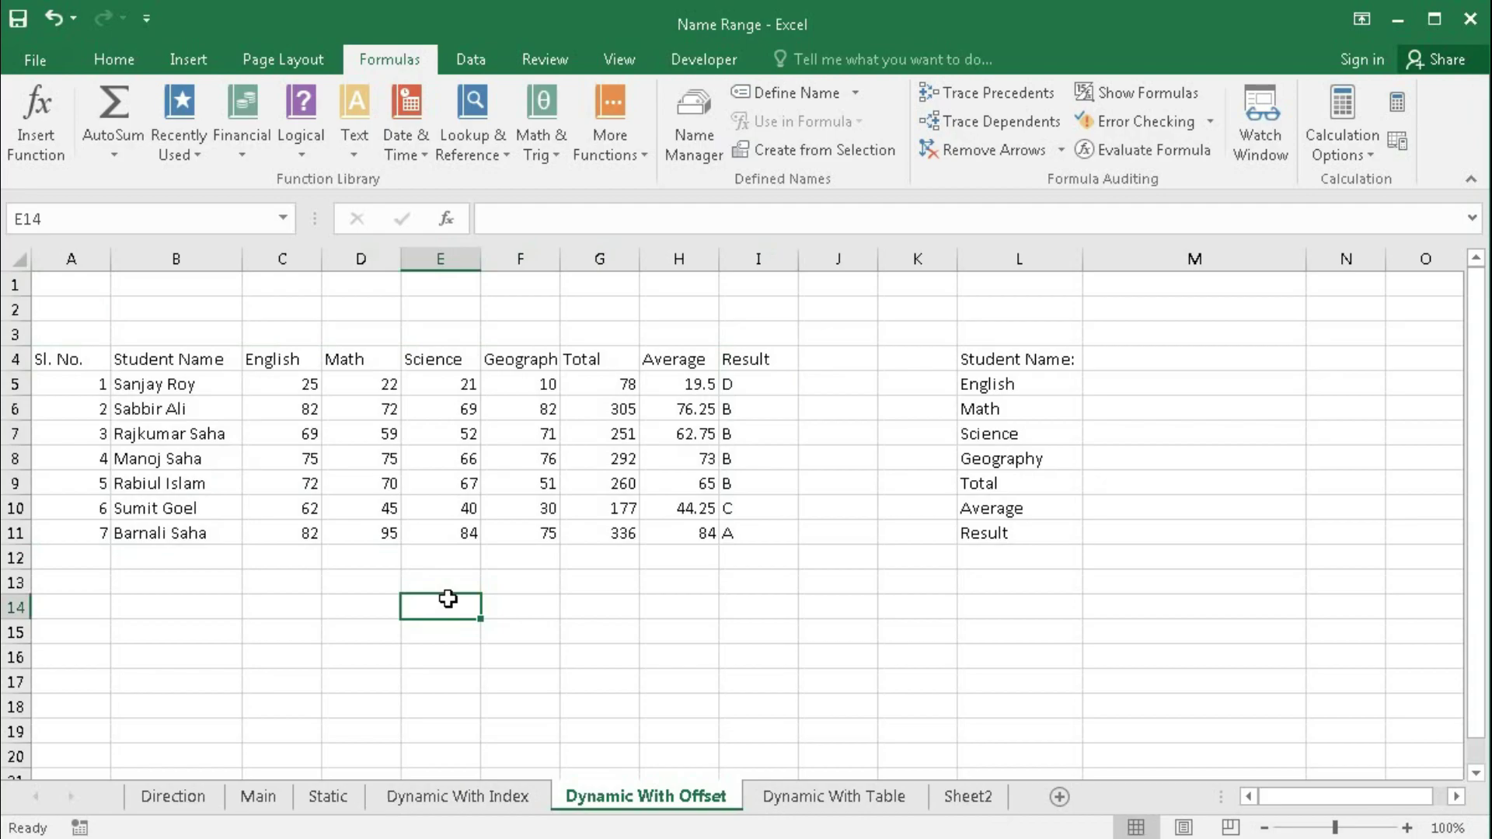
Step: Start an OFFSET formula in cell E14 with B4 as the reference, 1 row and 0 columns
click(449, 598)
text(=)
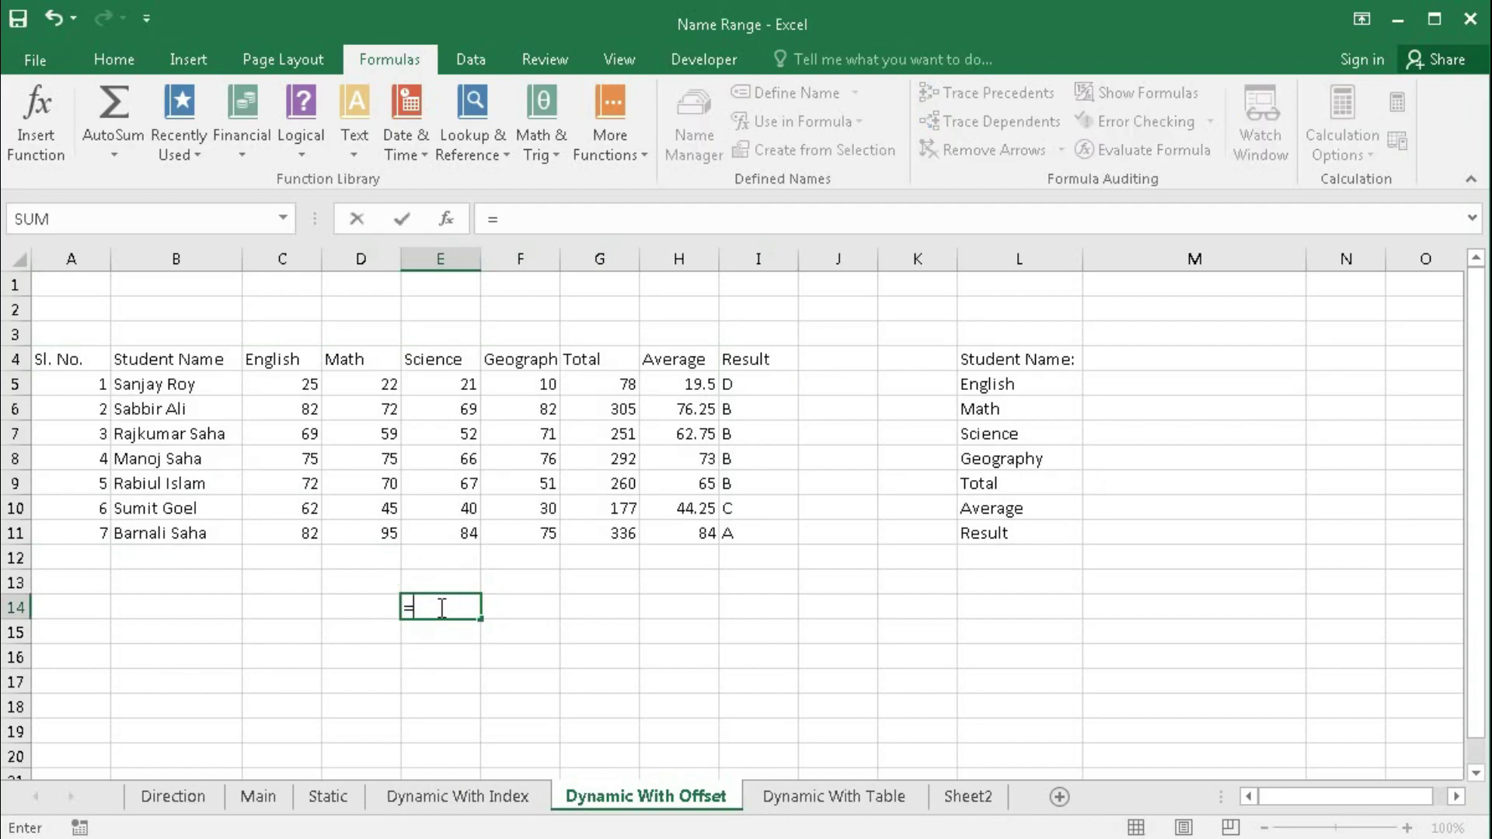
text(offset)
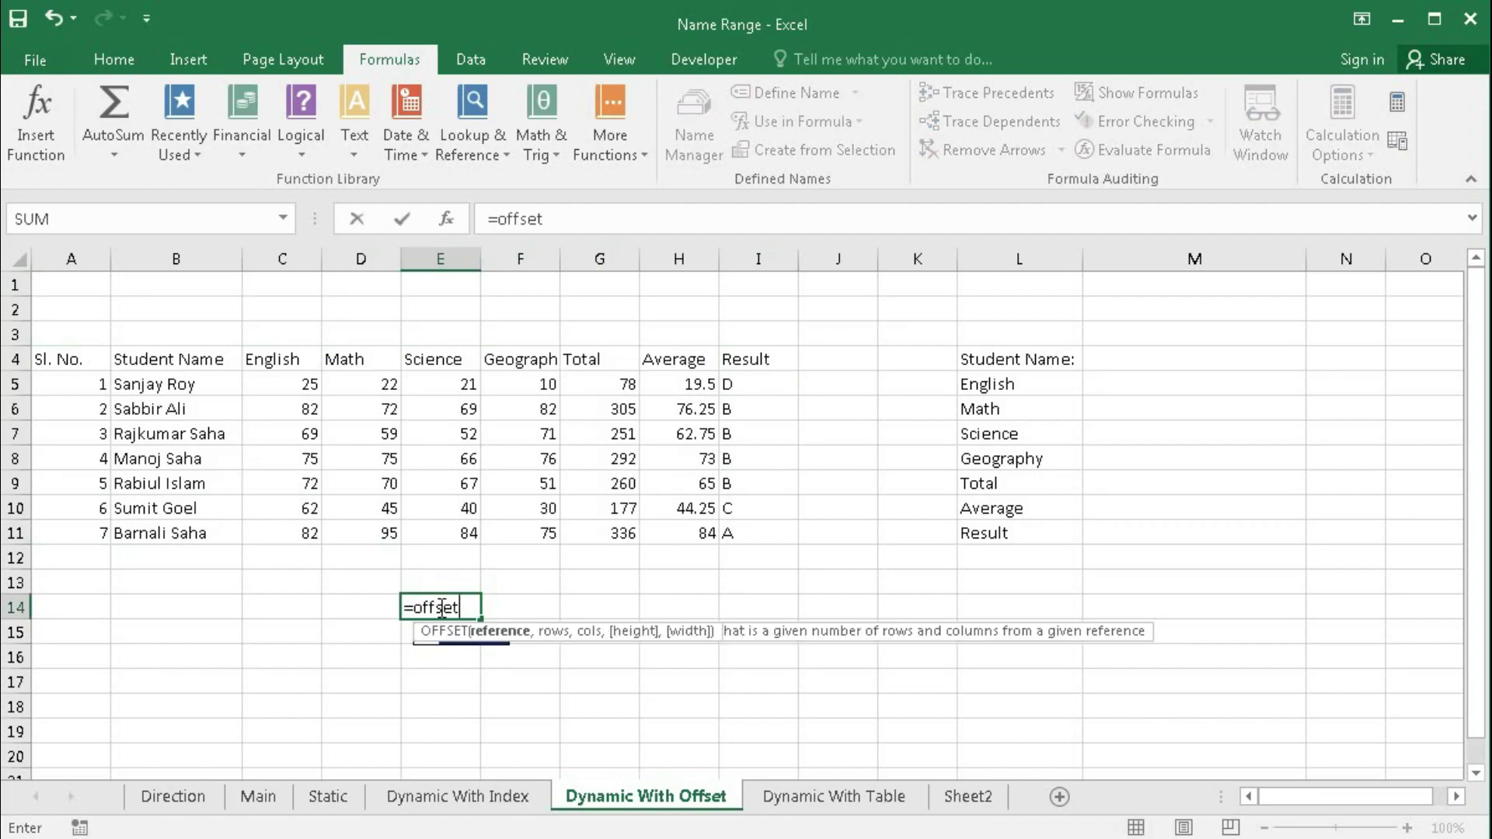
key(Tab)
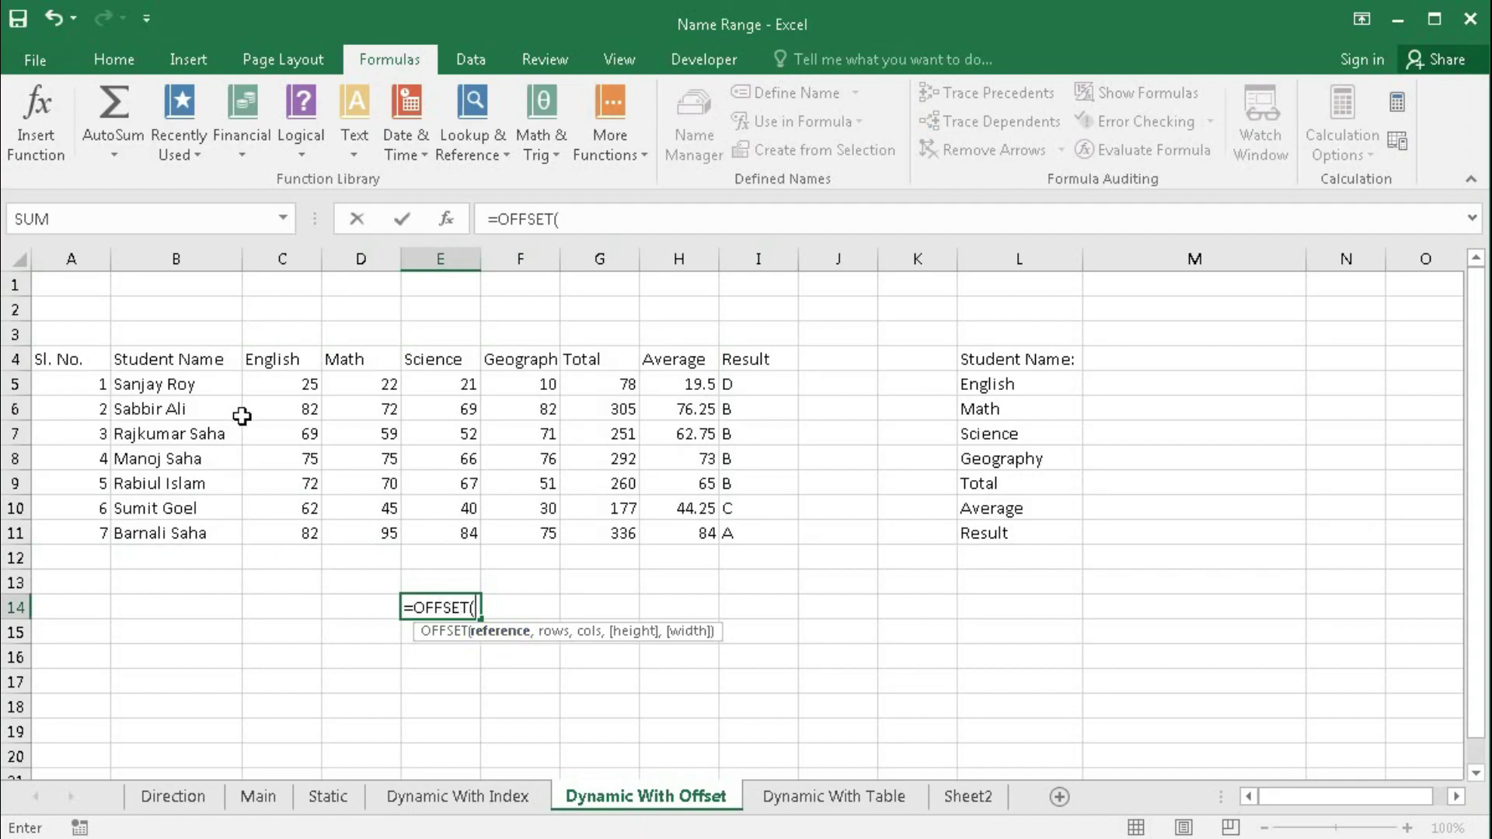
click(187, 356)
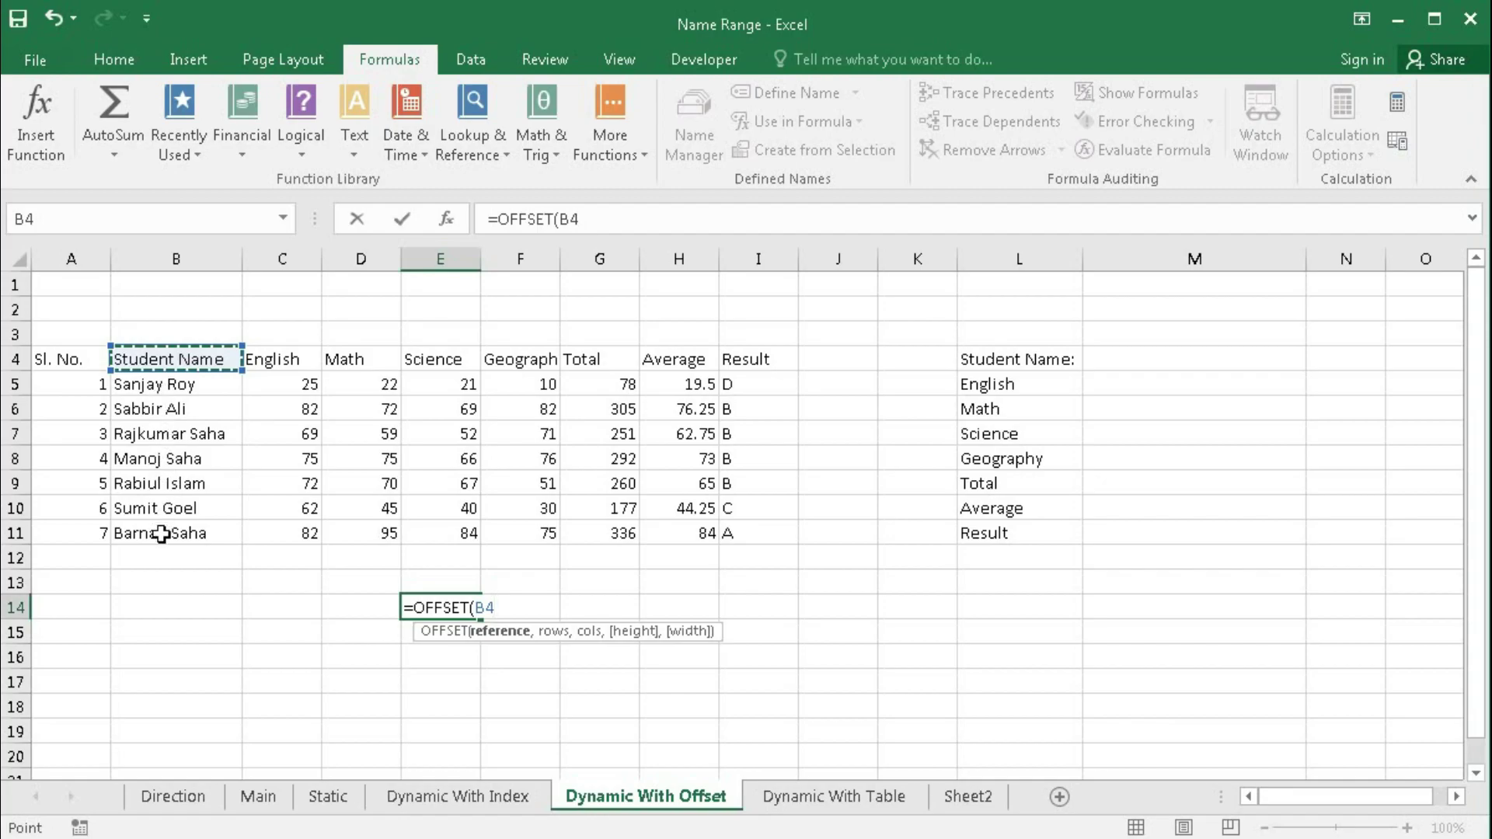
text(,)
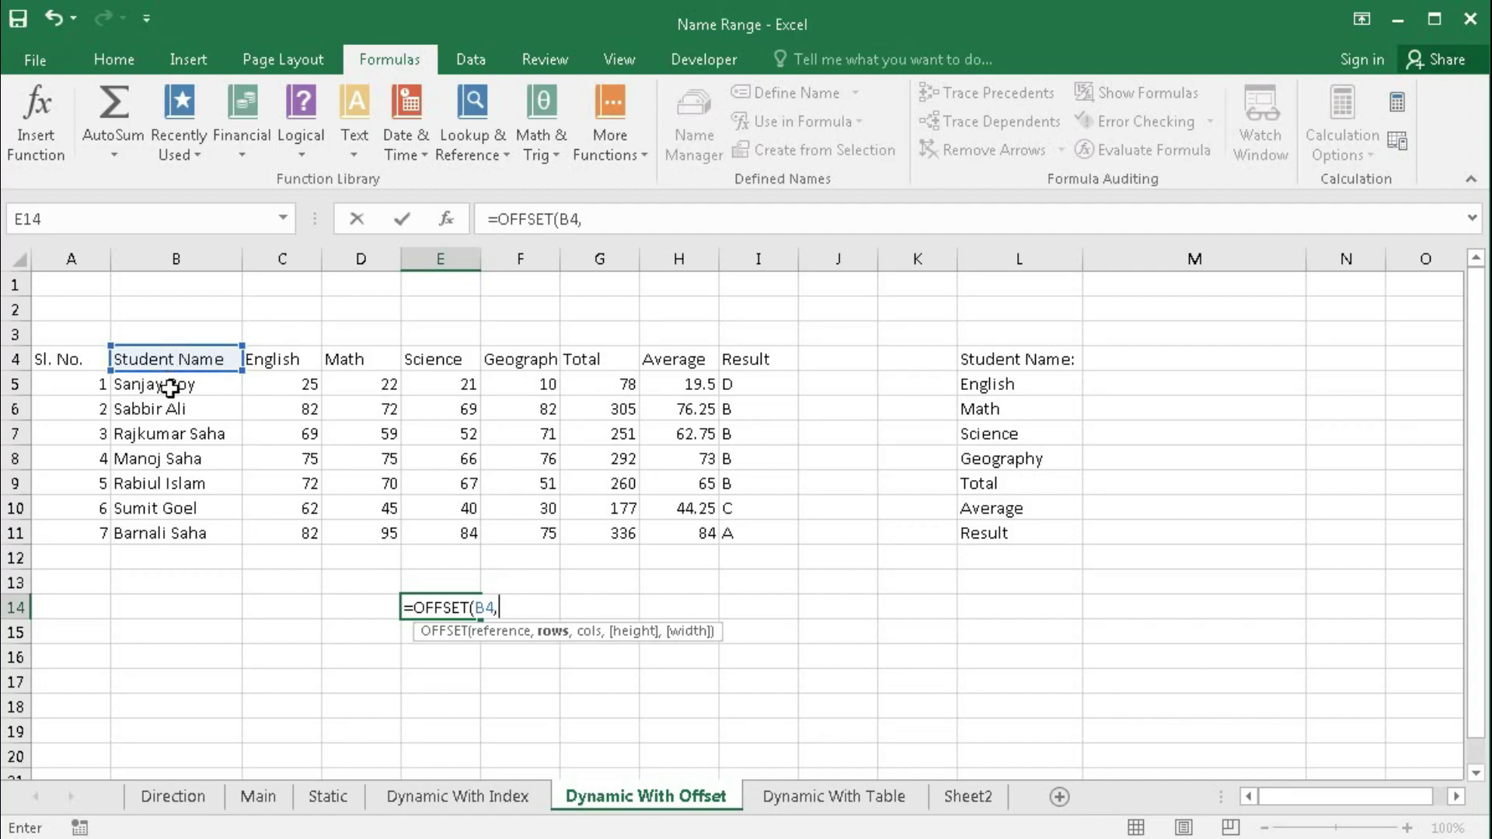
text(1,)
text(0)
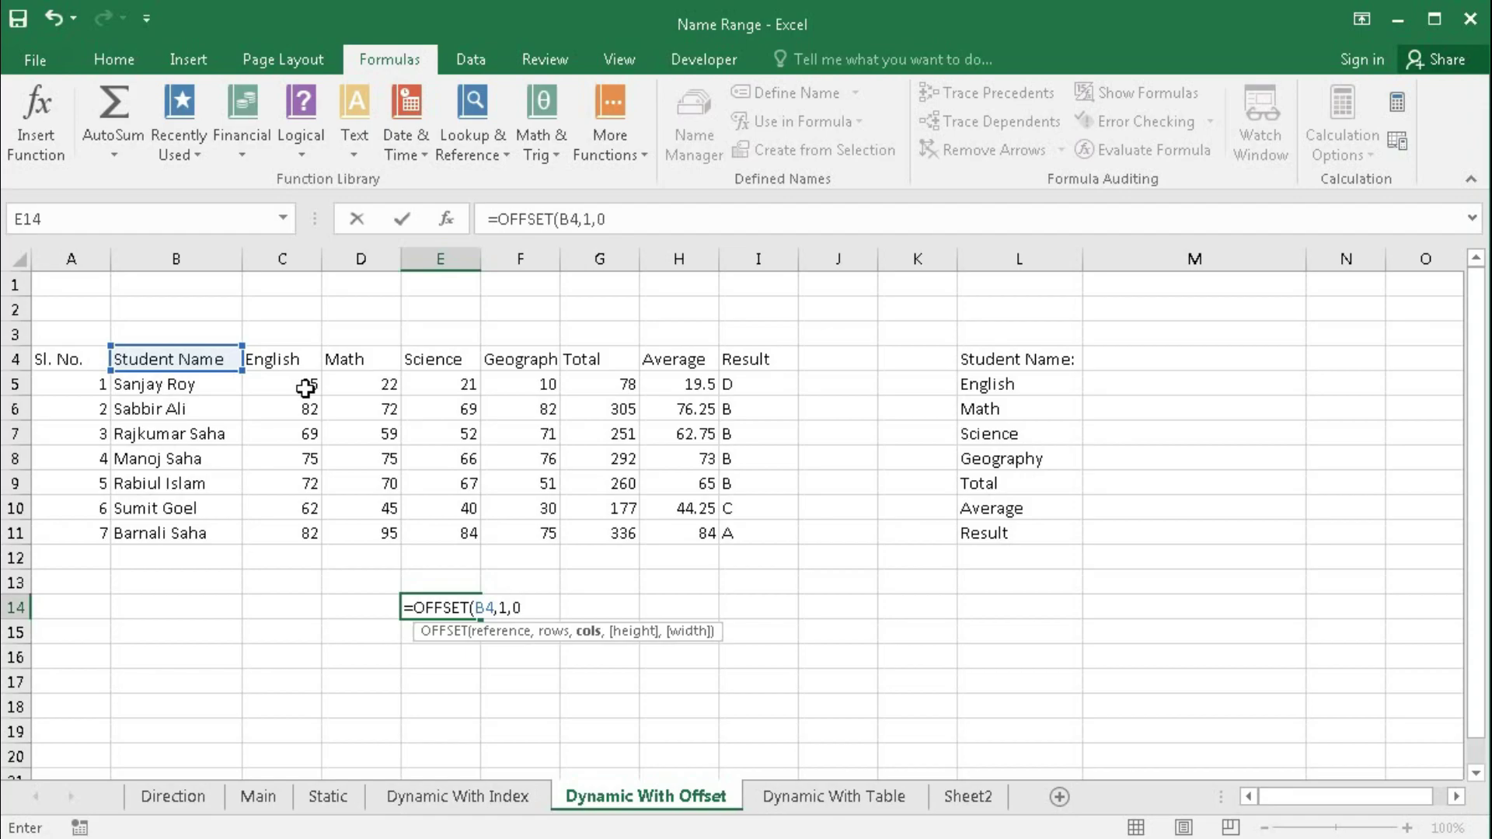
text(,)
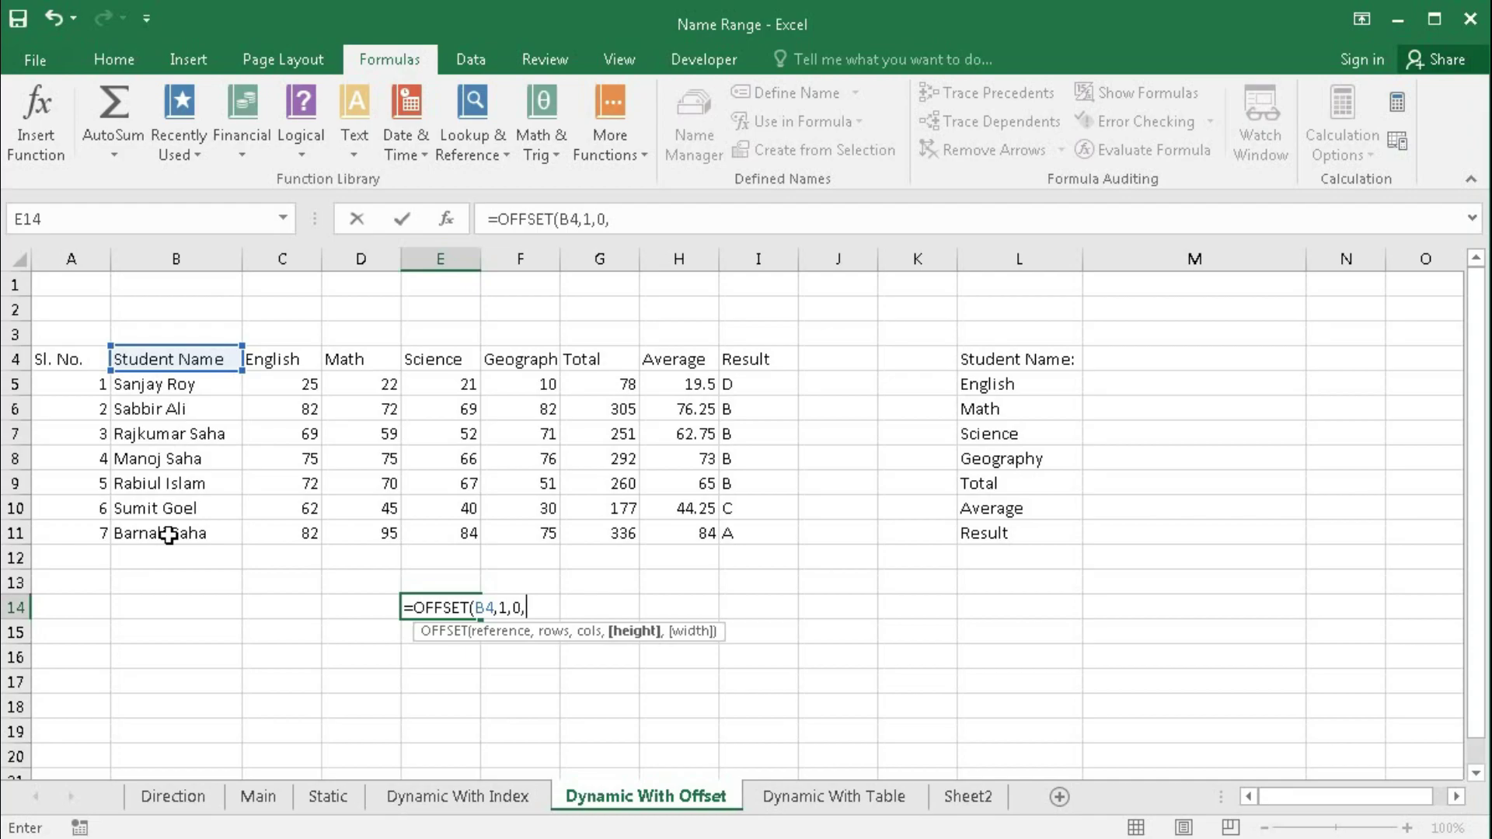
Step: Complete the E14 OFFSET formula with COUNTA(B:B) as the height and 1 as the width
text(counta)
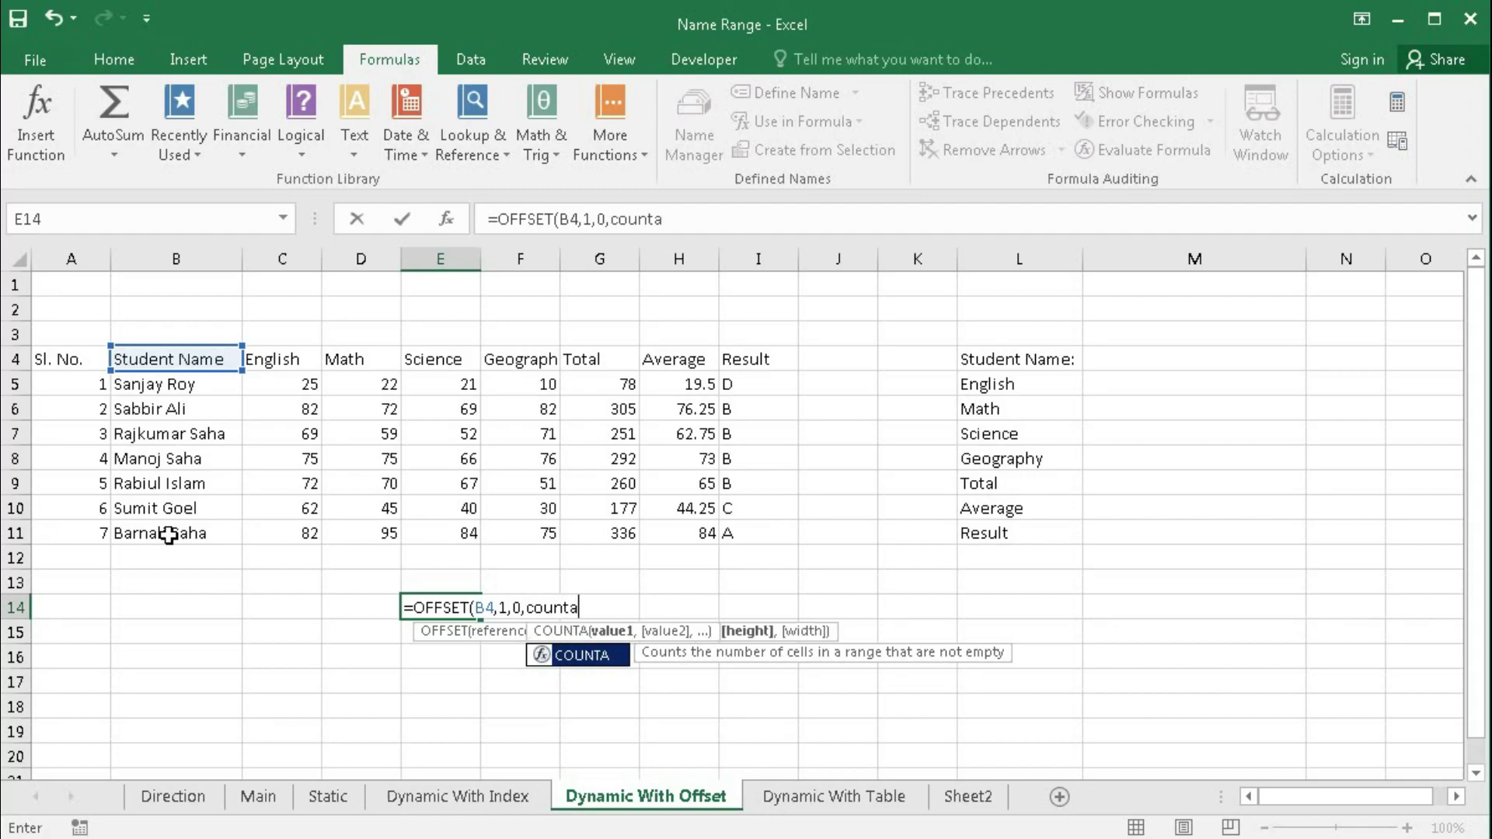
text(()
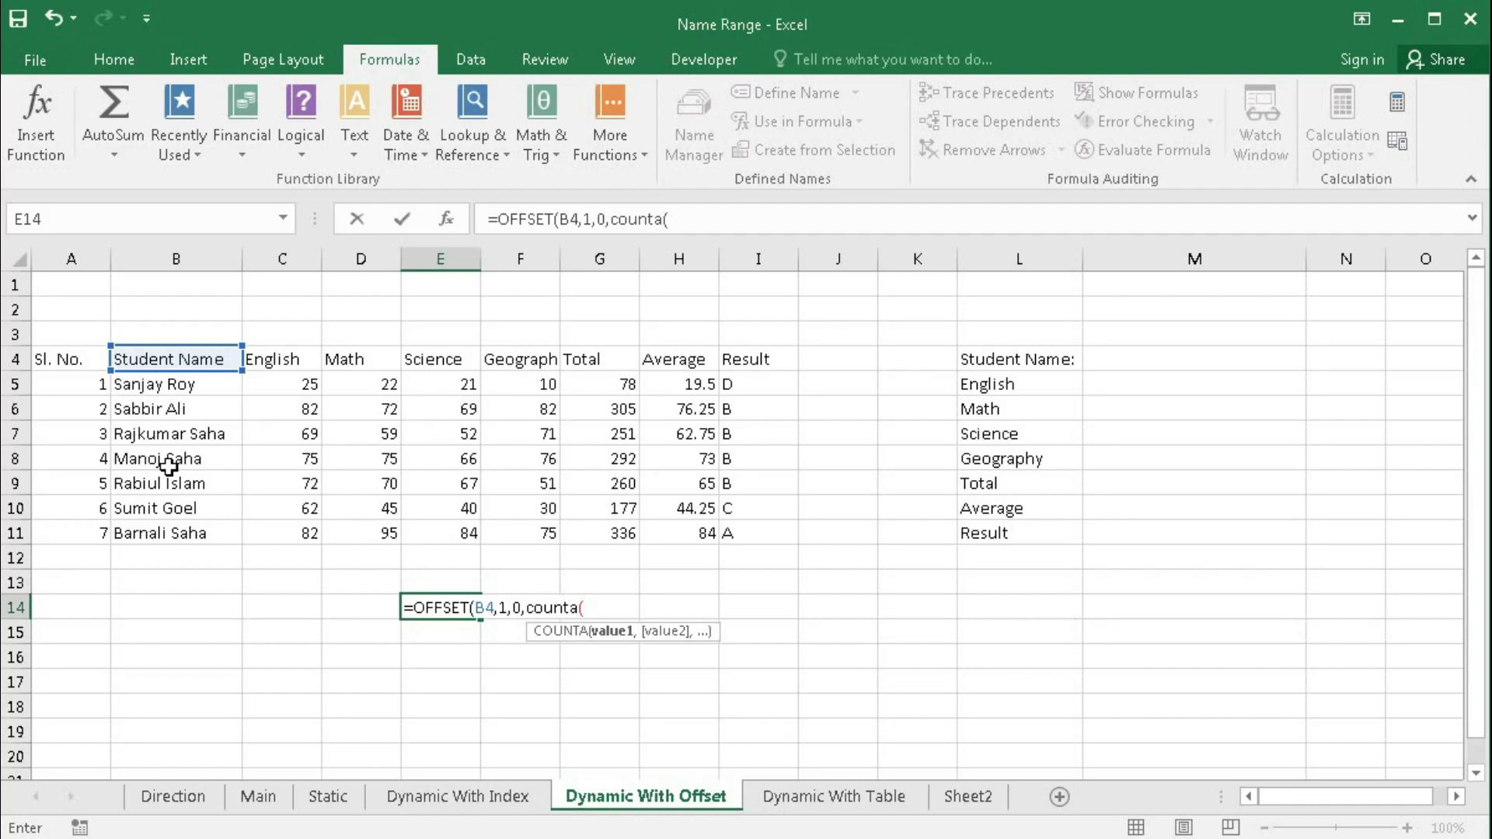
click(181, 261)
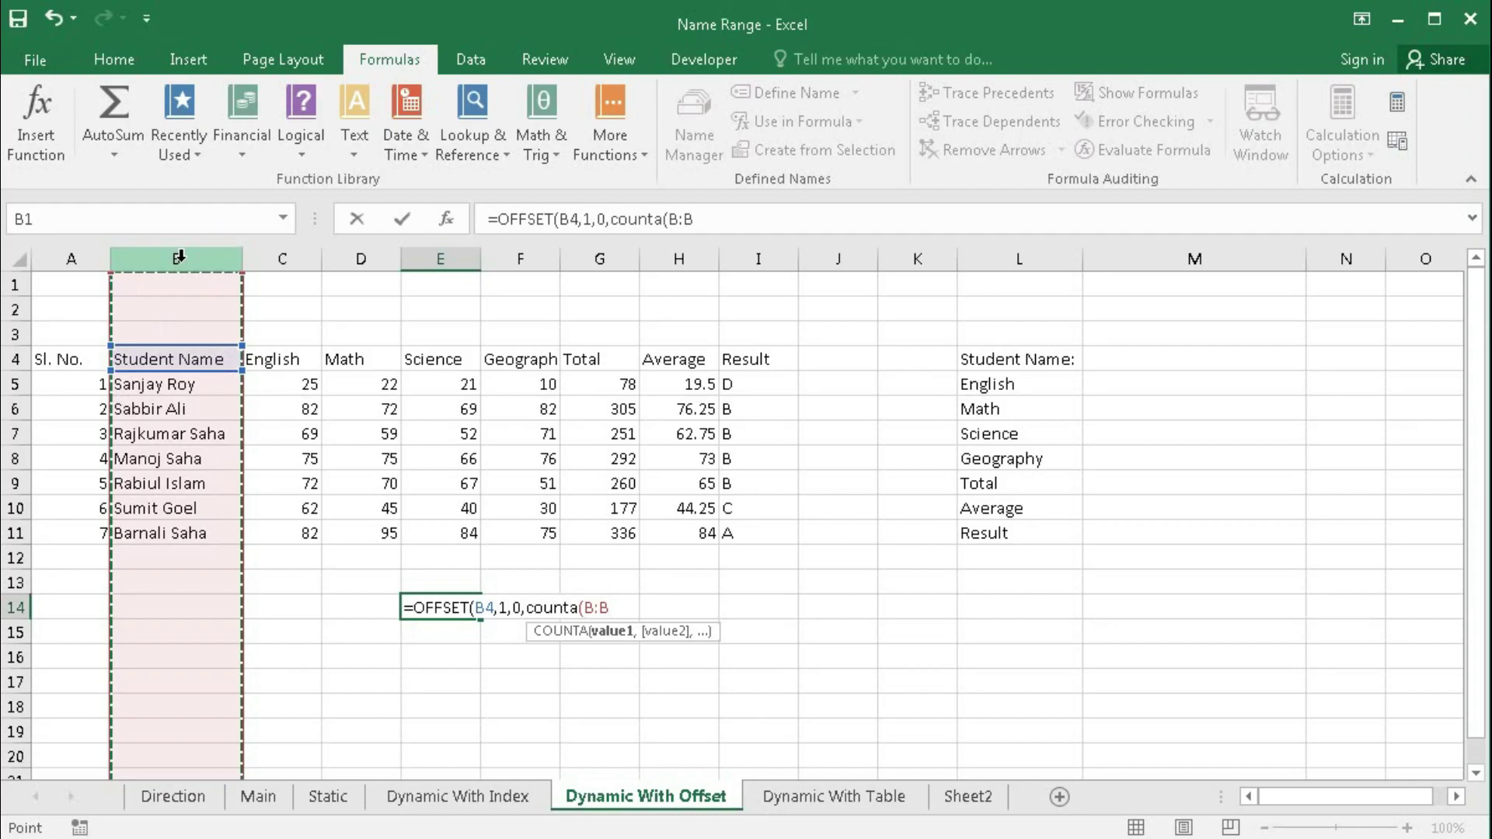
text(),)
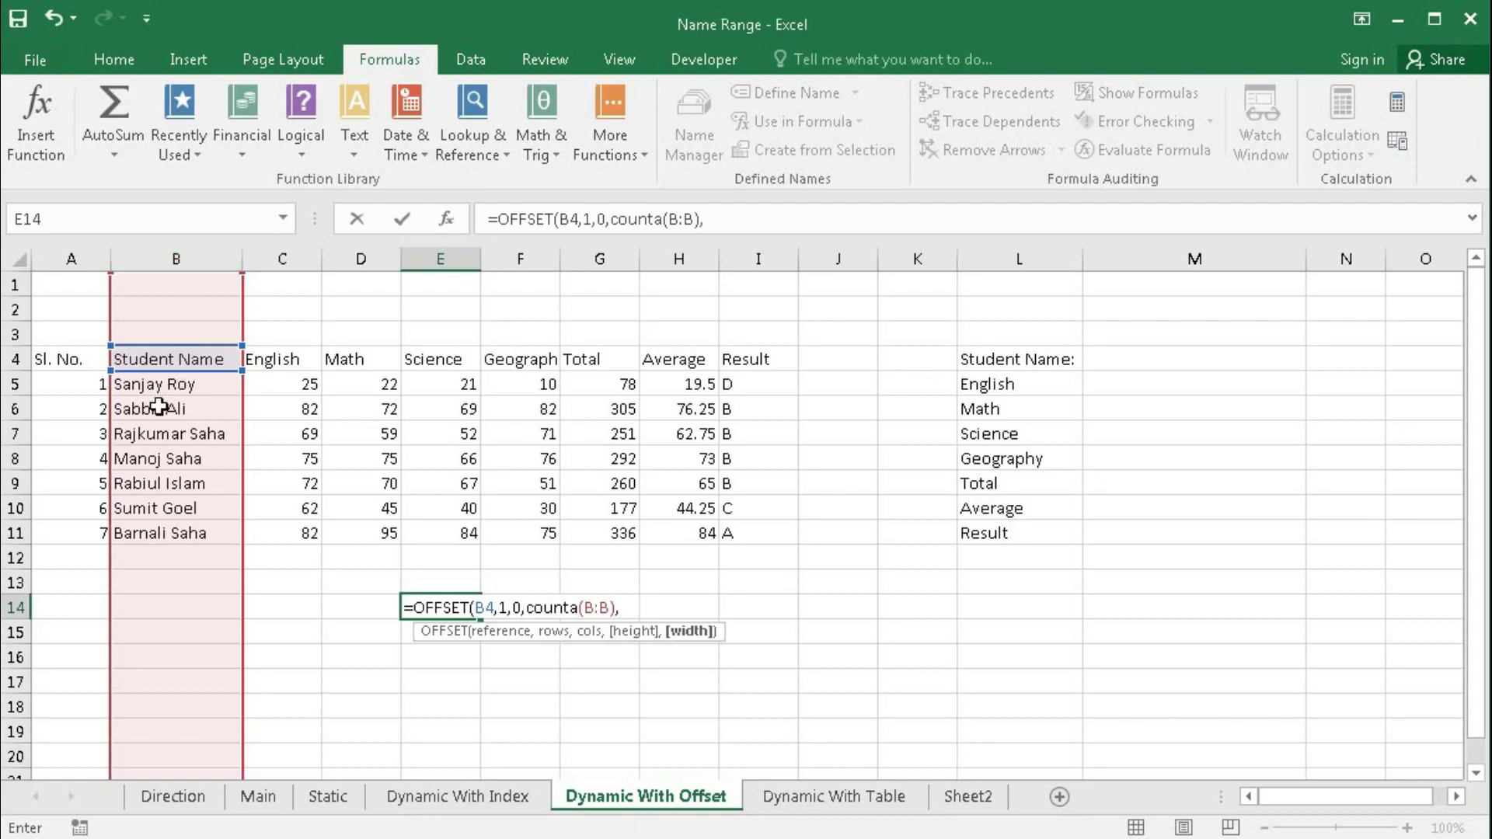
text(1))
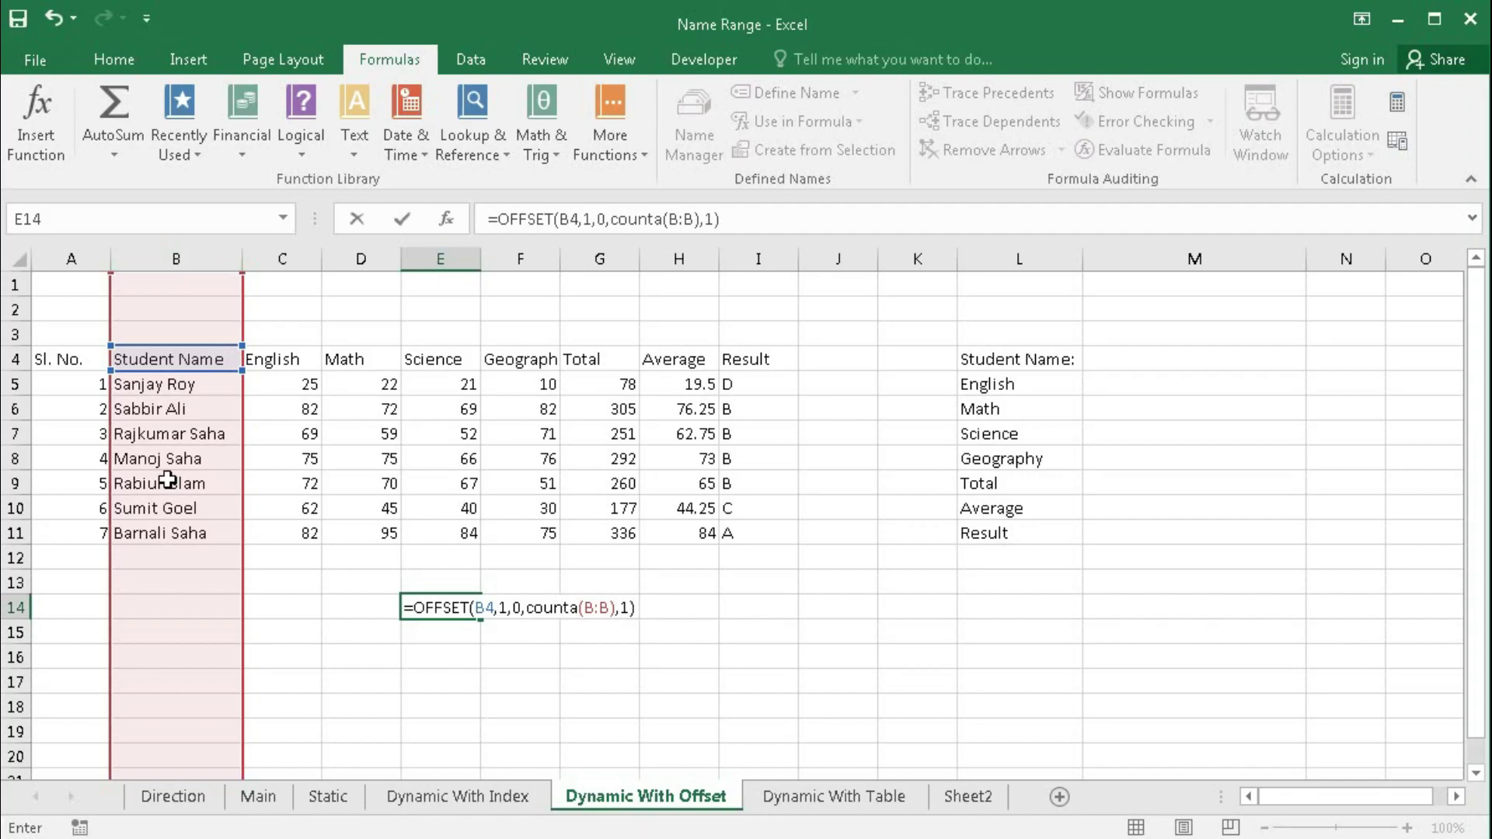
key(Return)
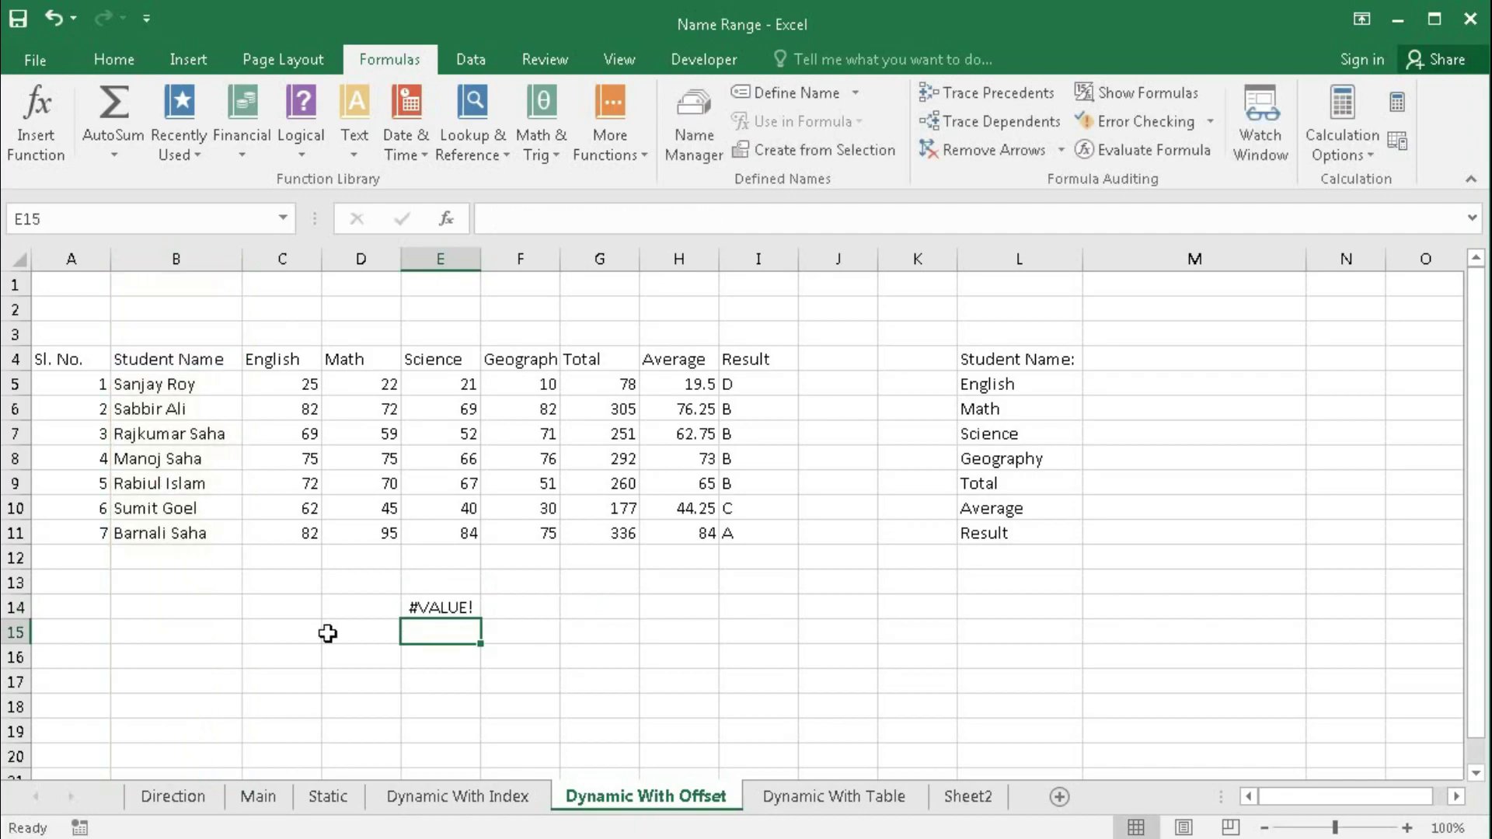
Step: Review the OFFSET formula in cell E14 and the ranges it references
click(448, 611)
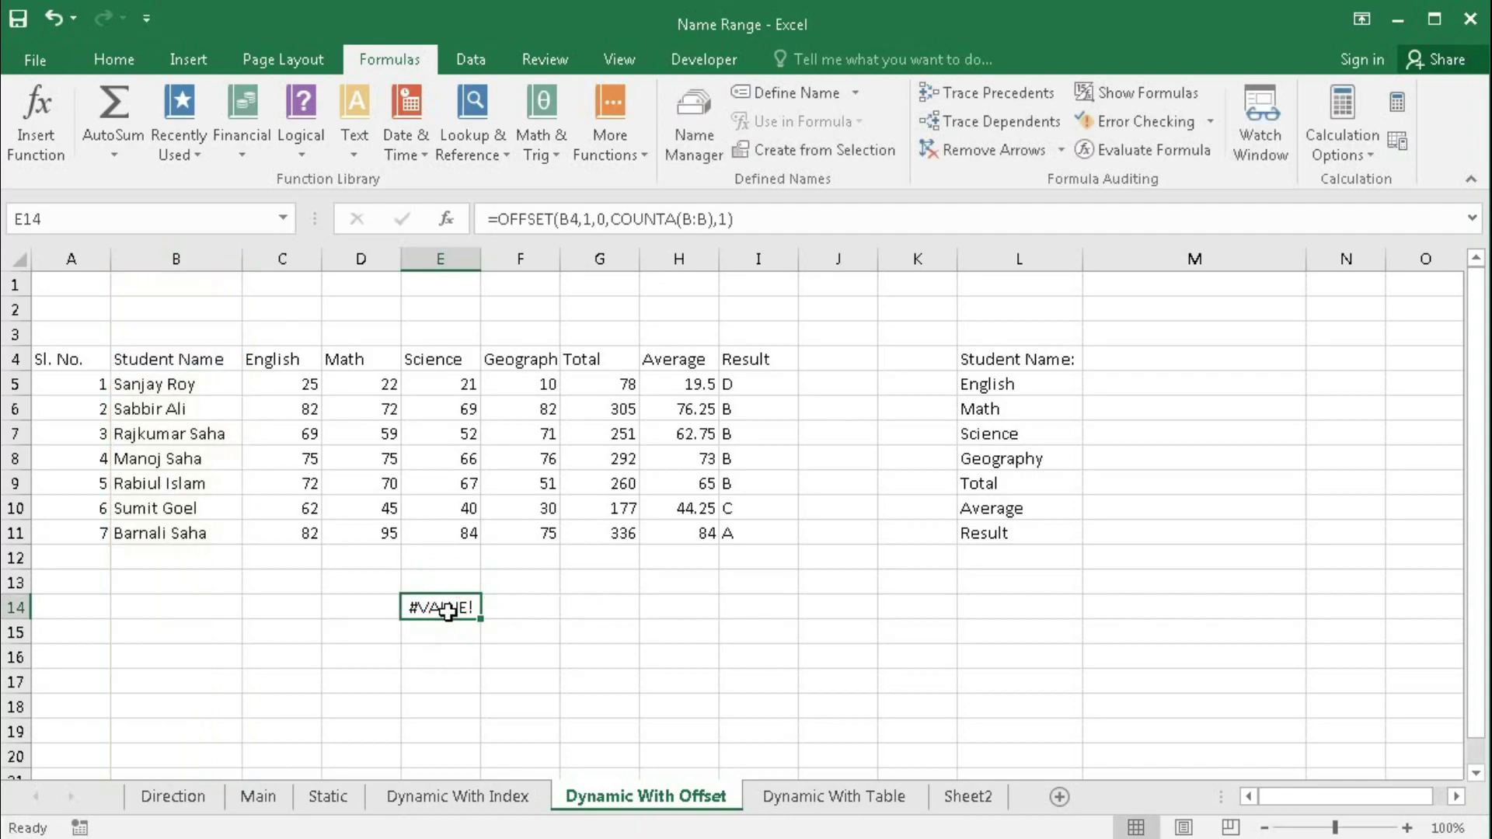
double_click(451, 614)
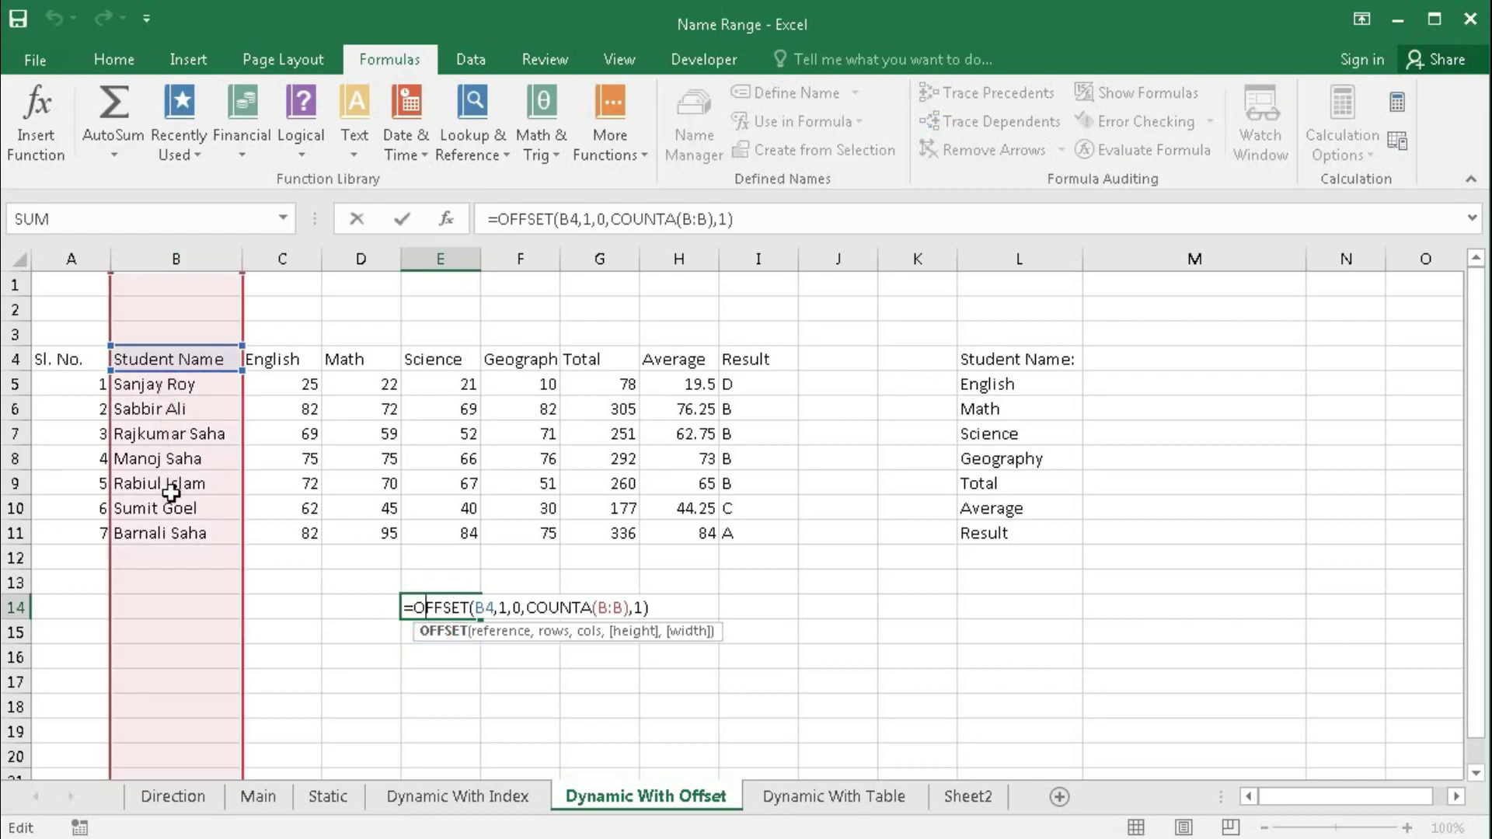
key(Return)
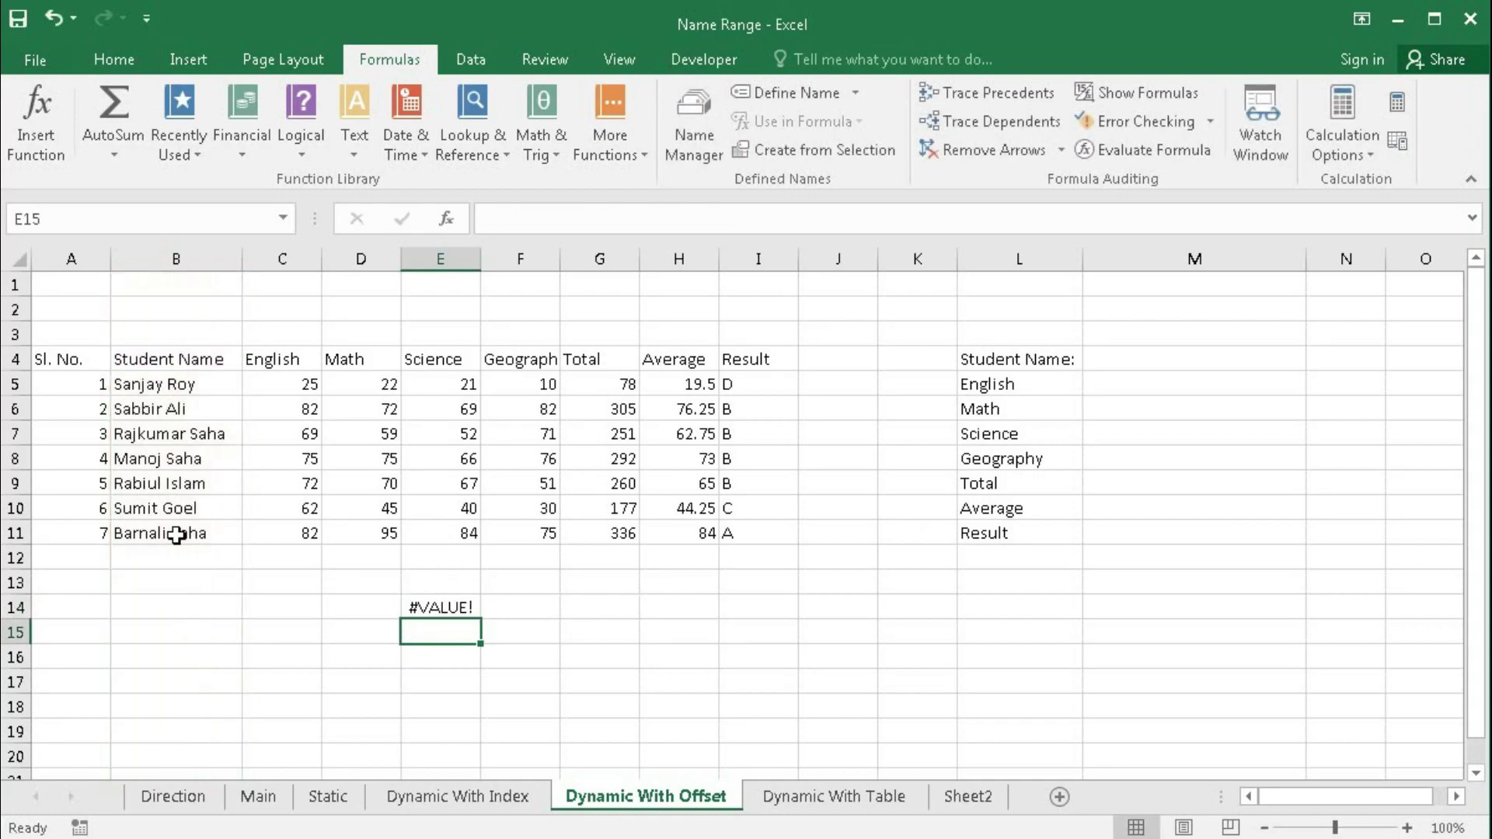
click(433, 608)
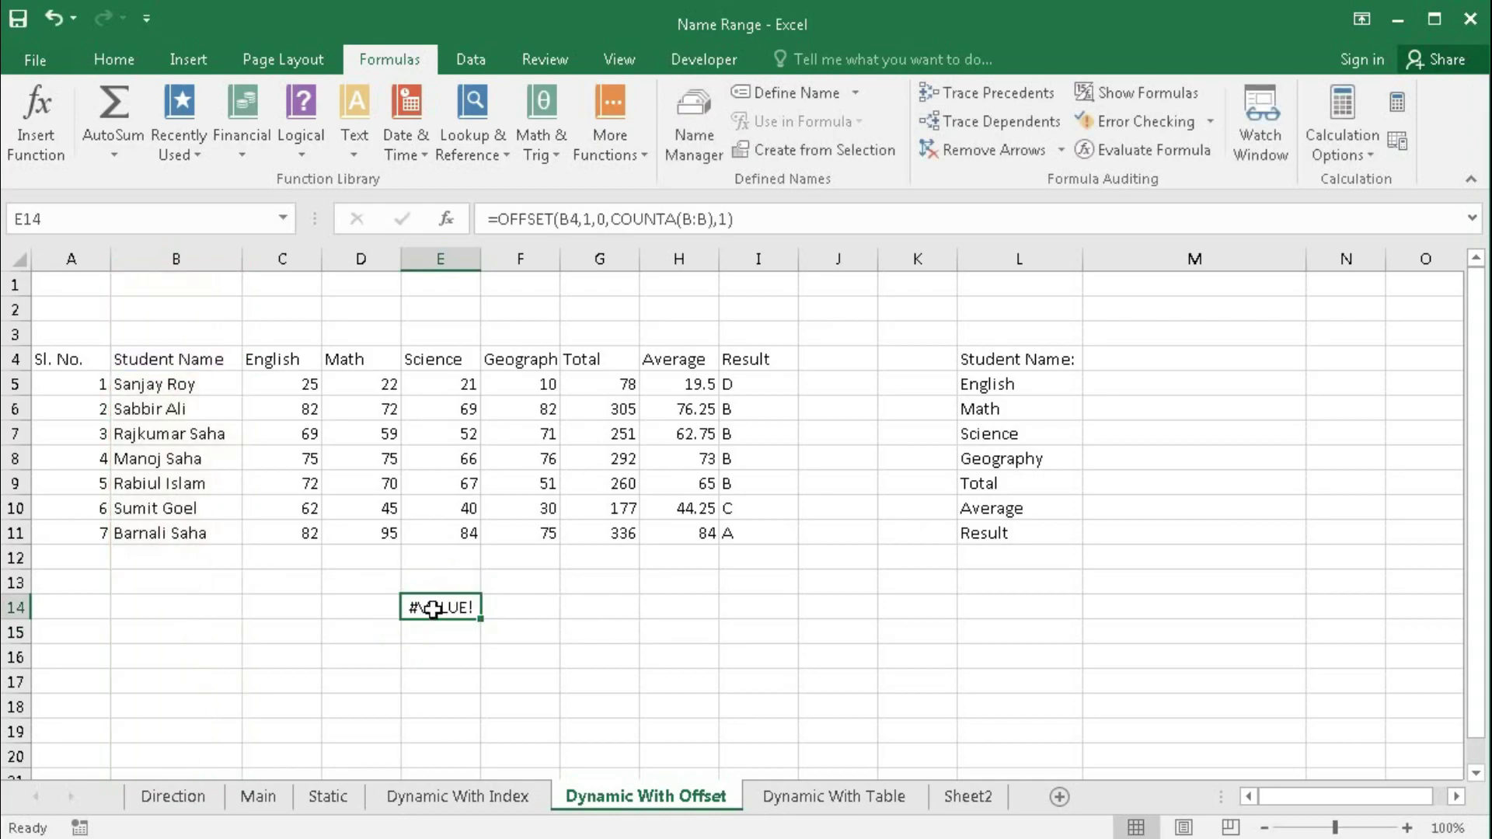
Step: Start a second OFFSET formula in cell E15 with B4 as the reference, 1 row and 0 columns
click(435, 634)
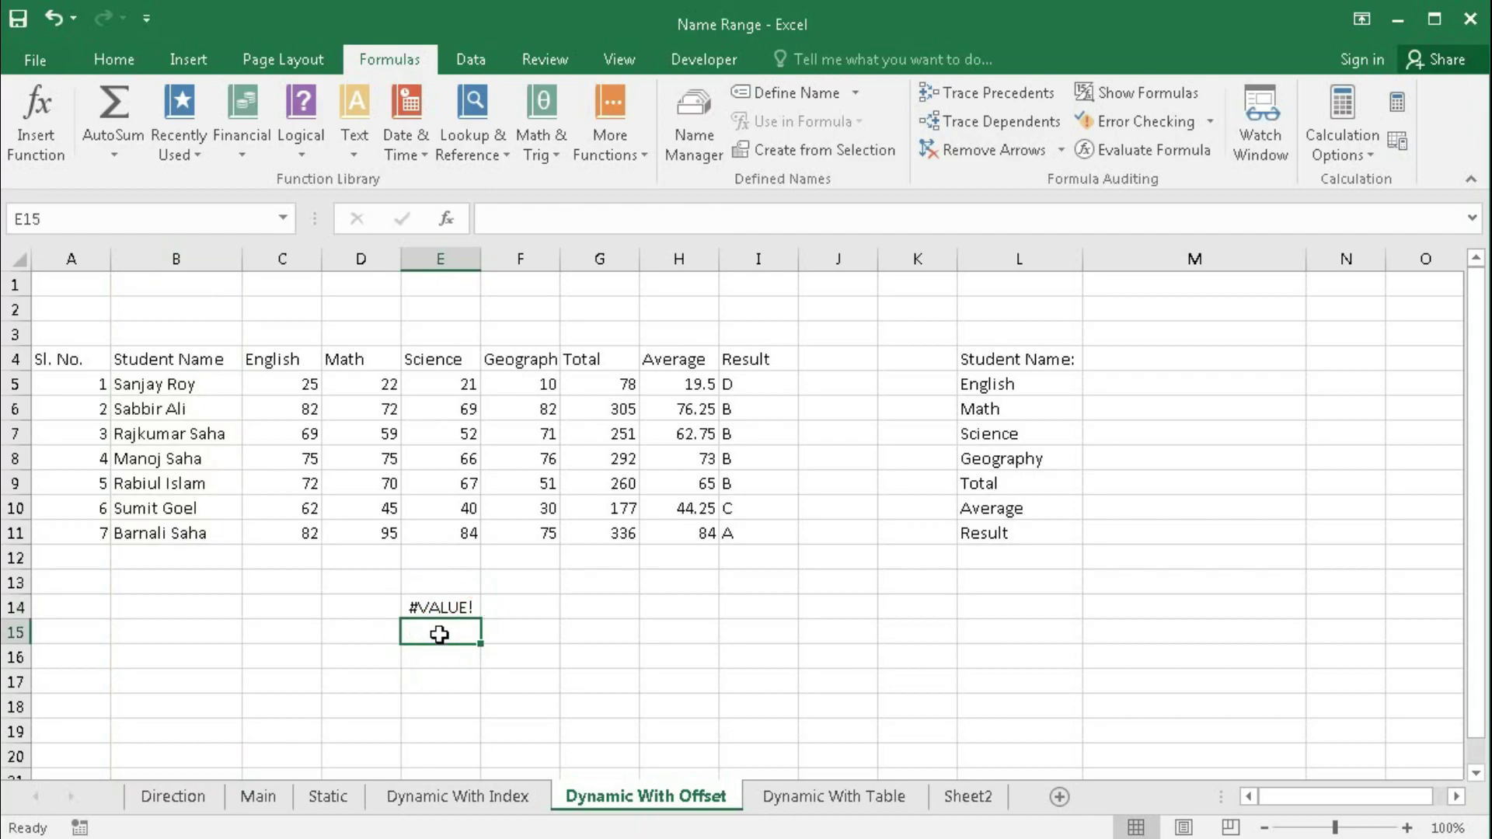
text(=)
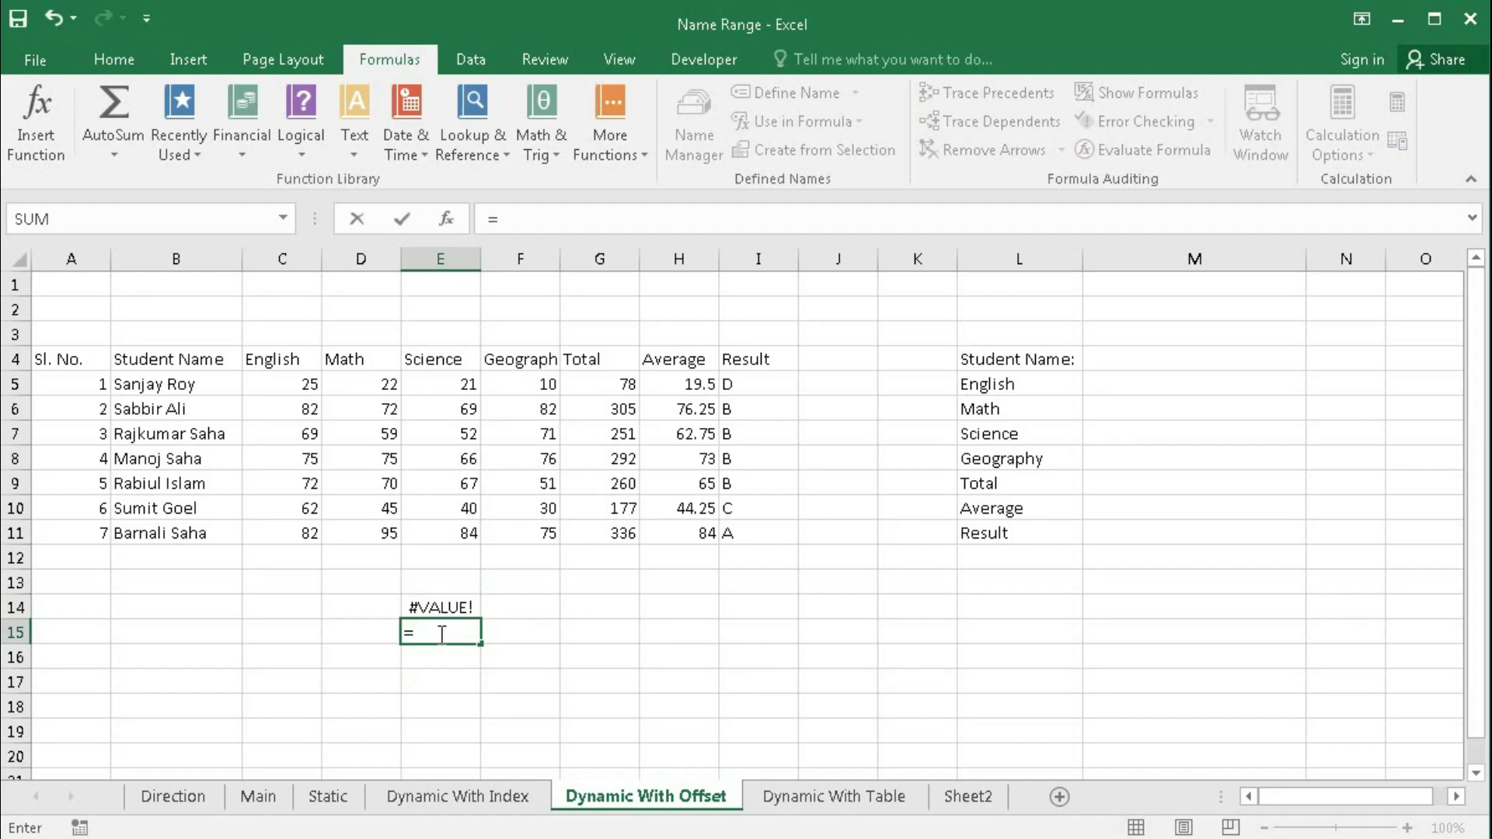
text(off)
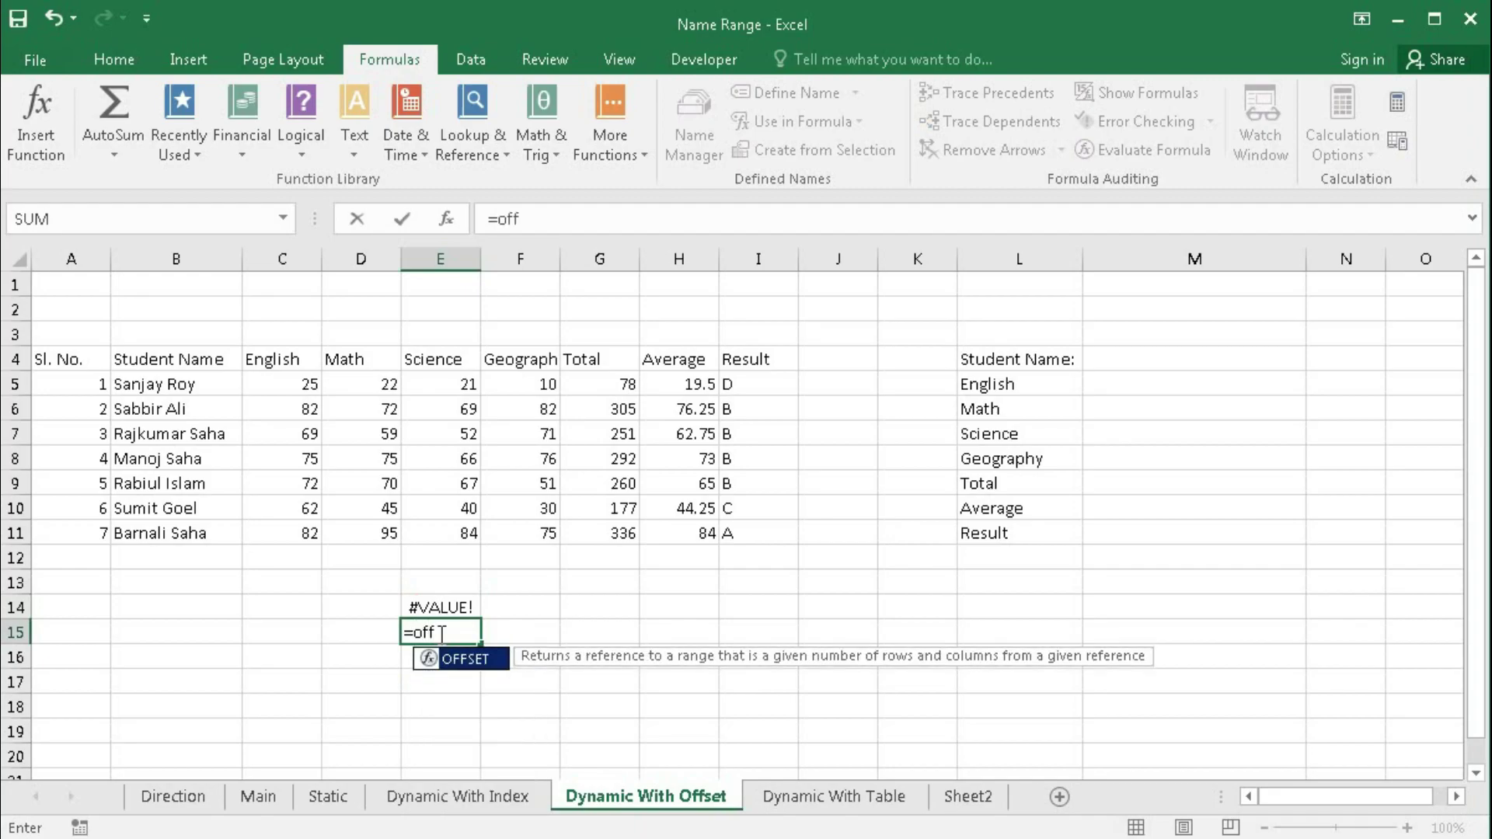
text(se)
key(Tab)
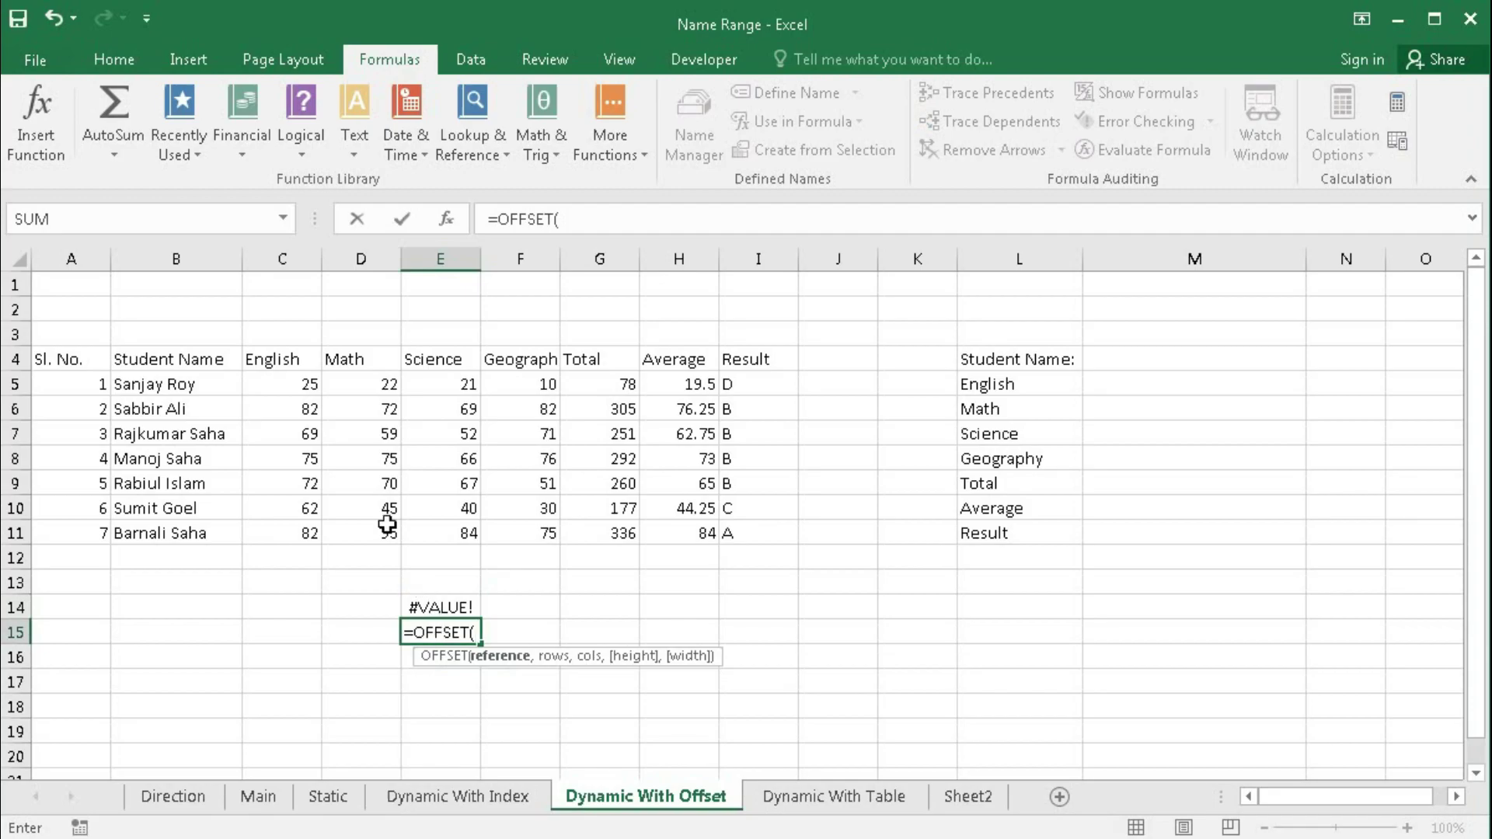
click(177, 355)
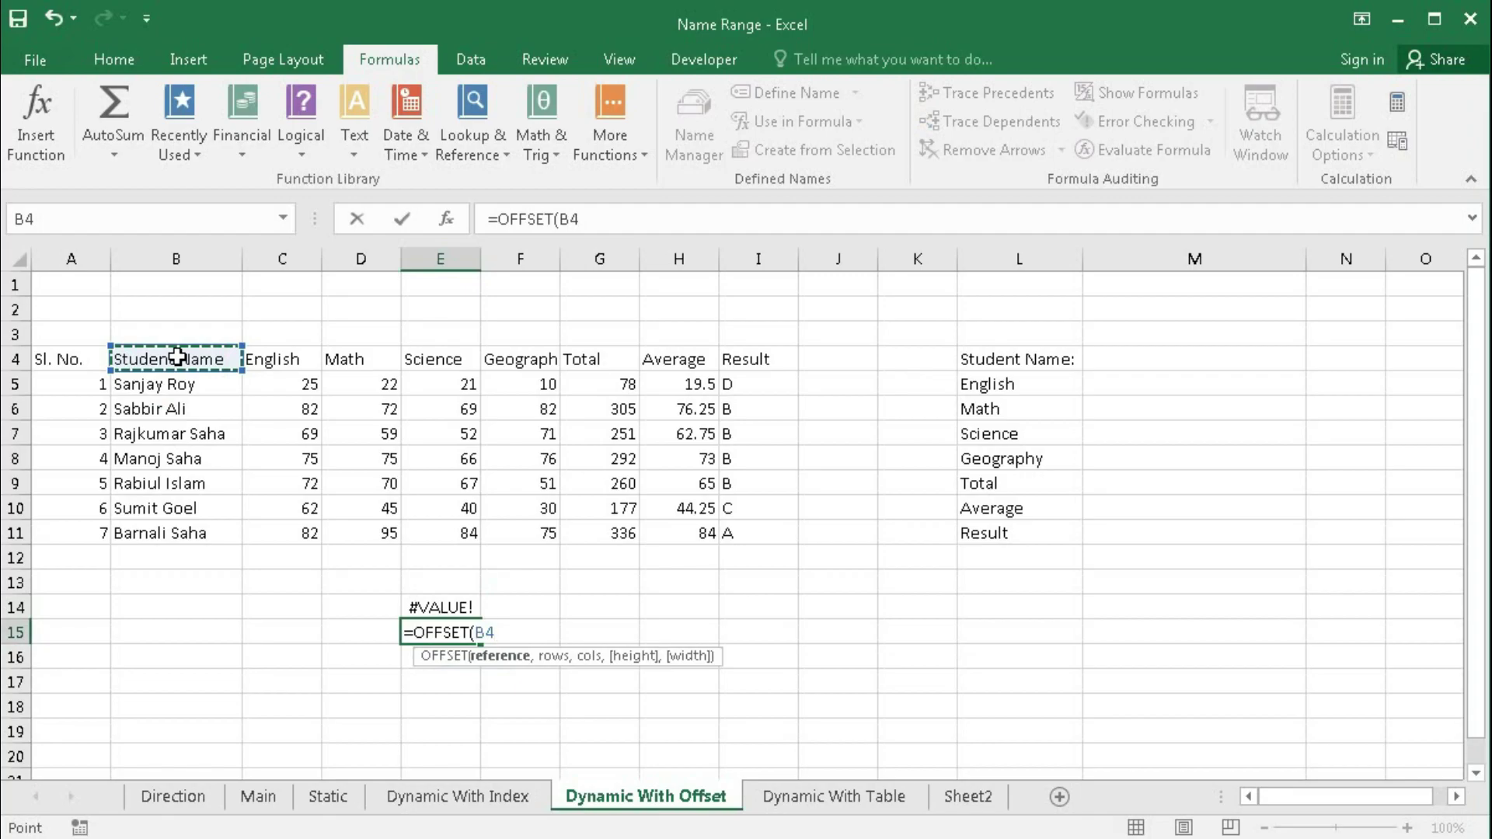
text(,1,0)
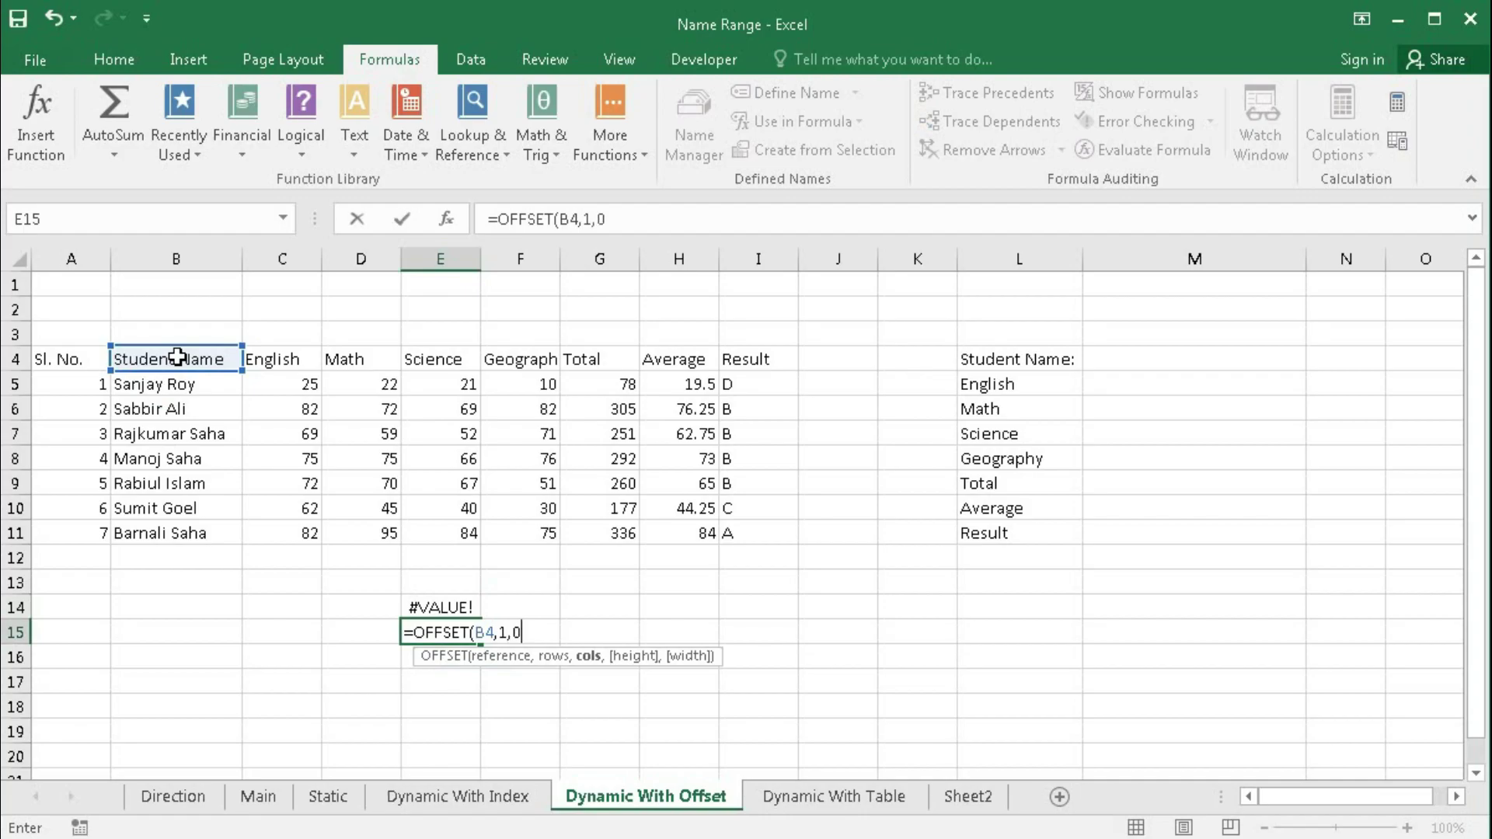
text(,)
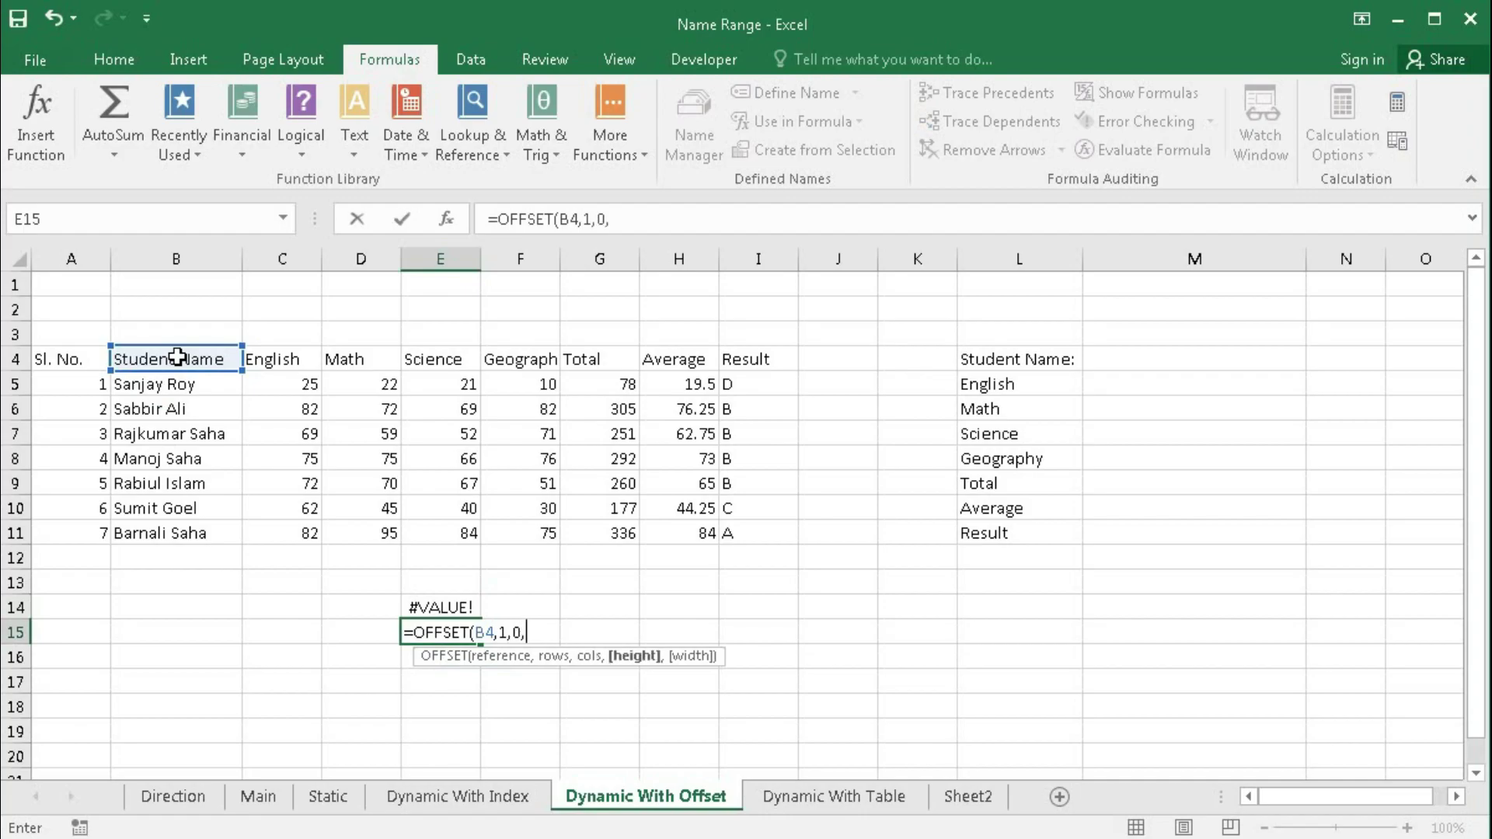
Step: Complete the E15 OFFSET formula with a height of 1 and a width of 1
text(1,)
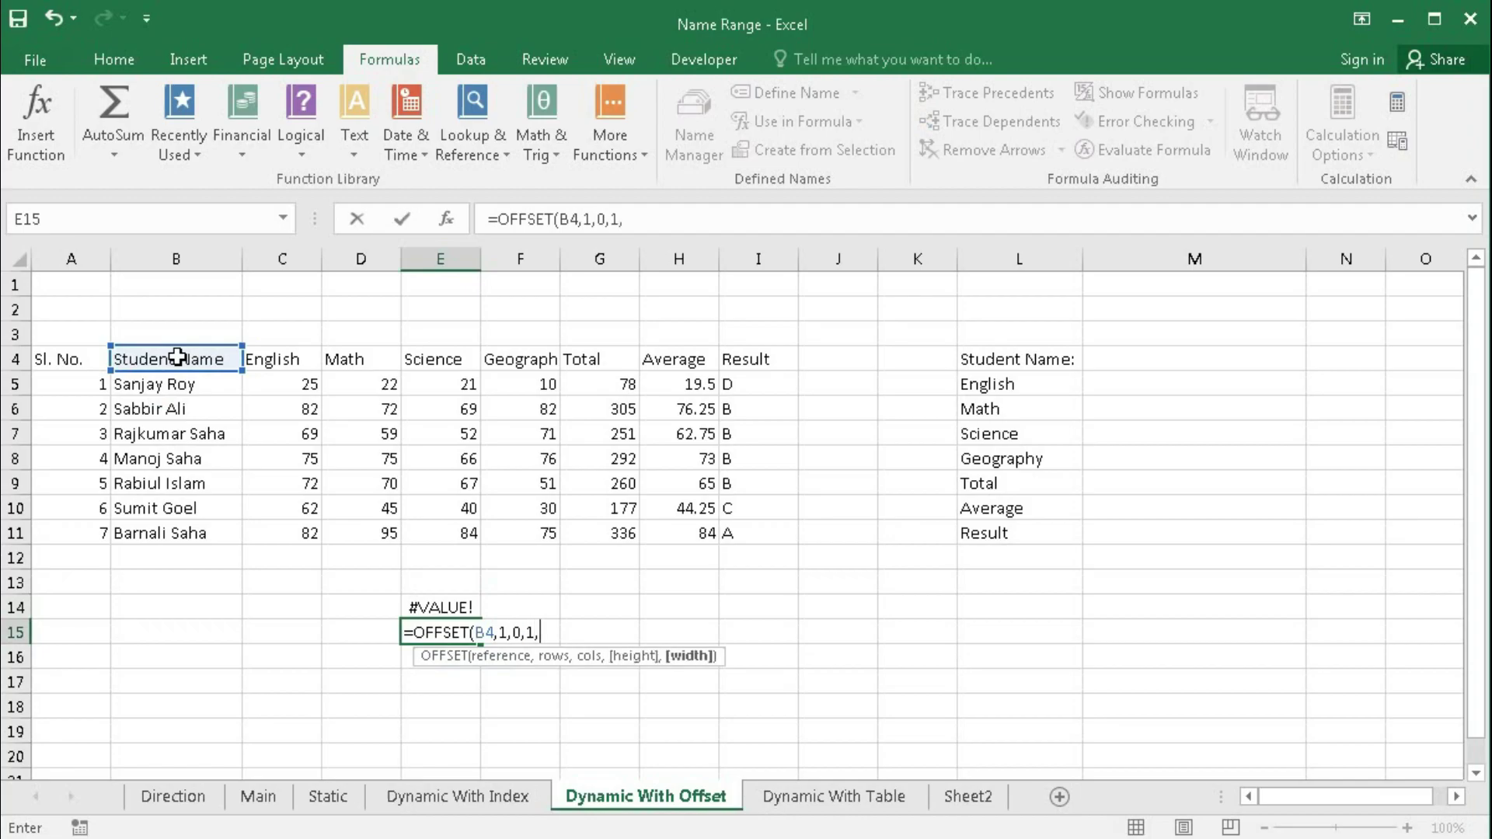
text(1)
click(635, 655)
click(691, 661)
click(551, 633)
text())
key(Return)
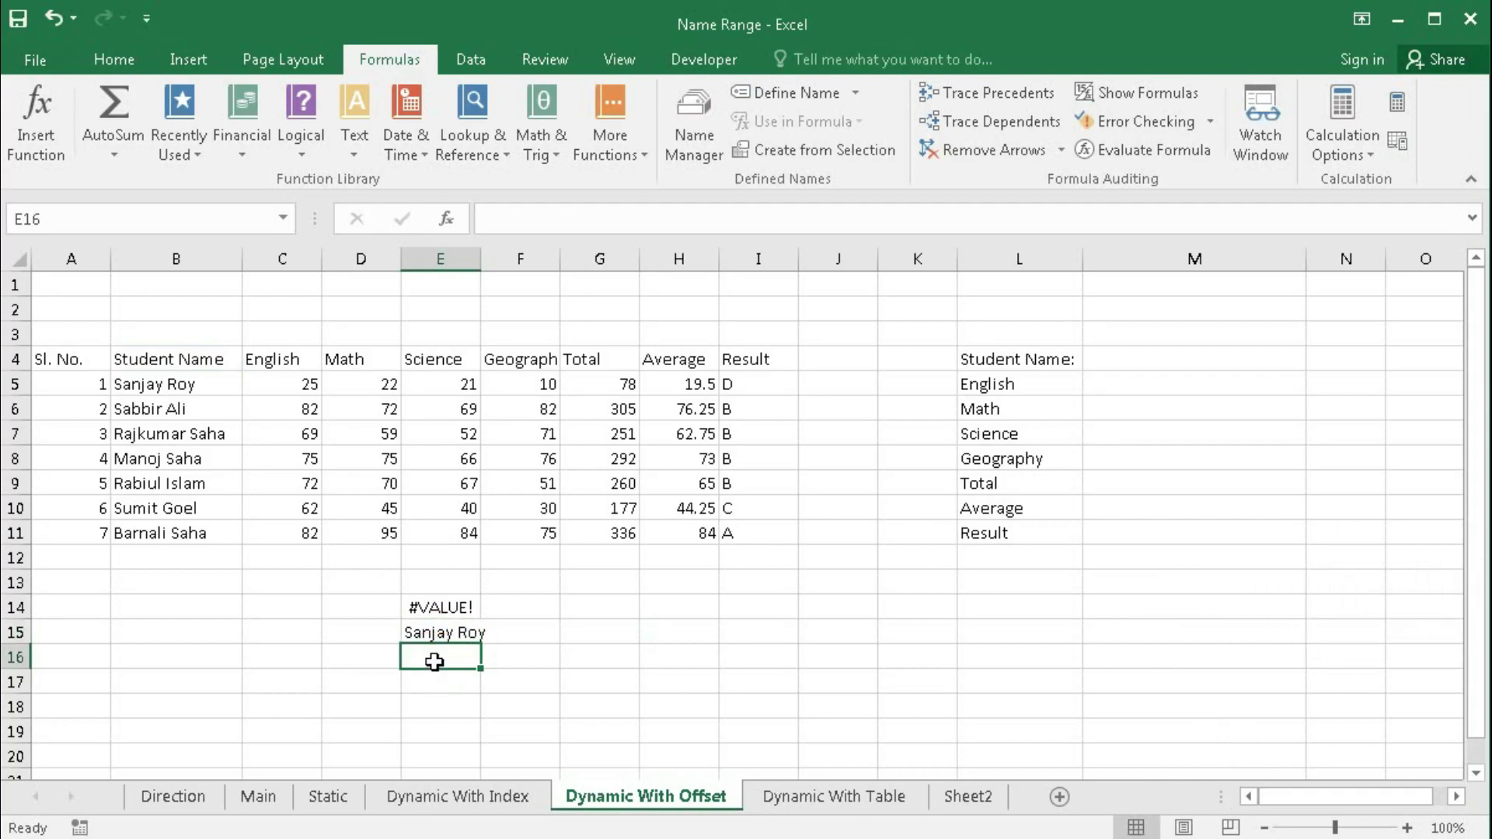
Step: Create a new defined name called Student_Data in the Name Manager
click(702, 104)
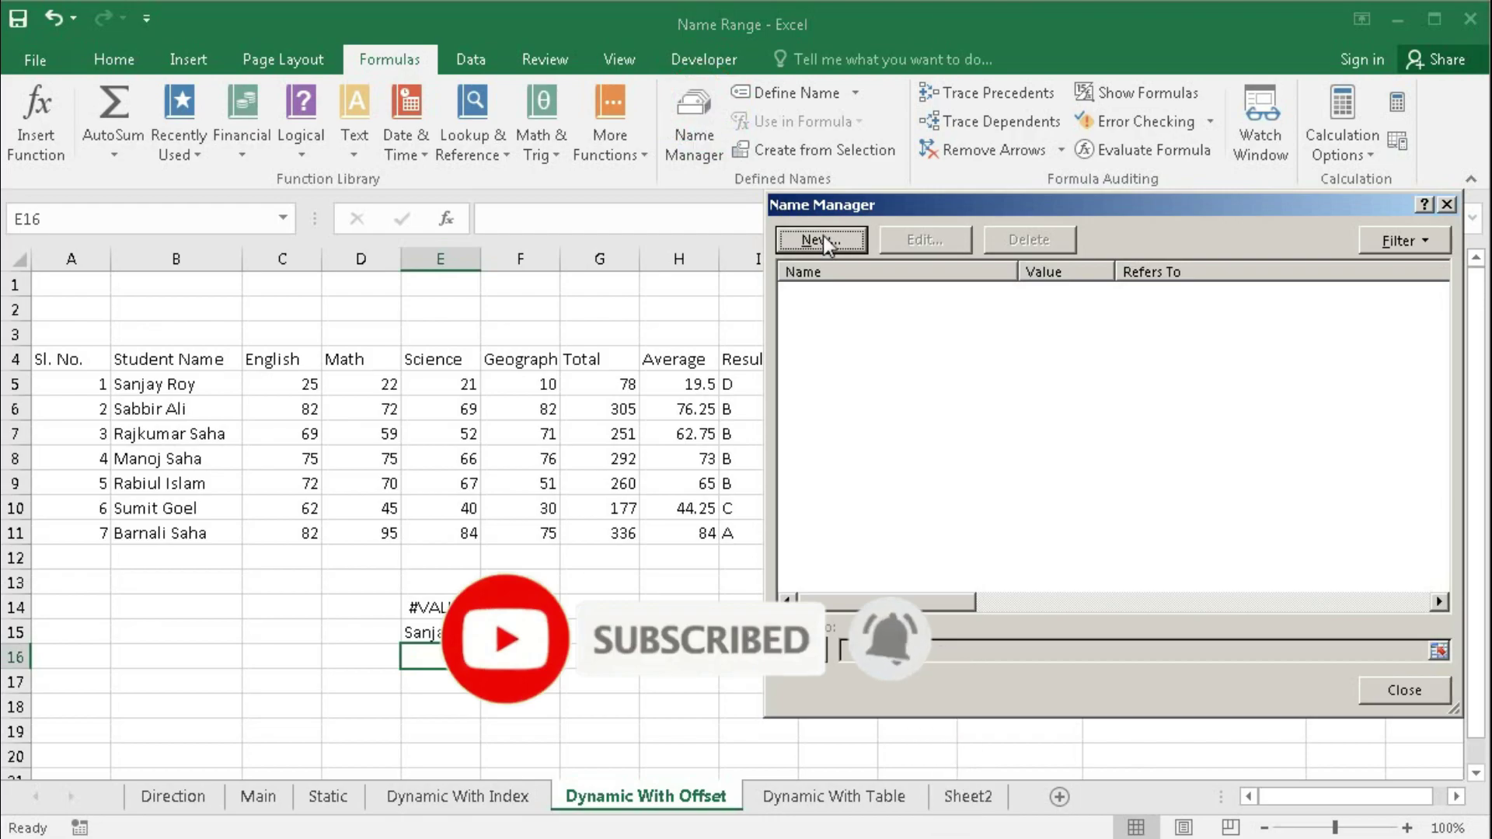
click(794, 222)
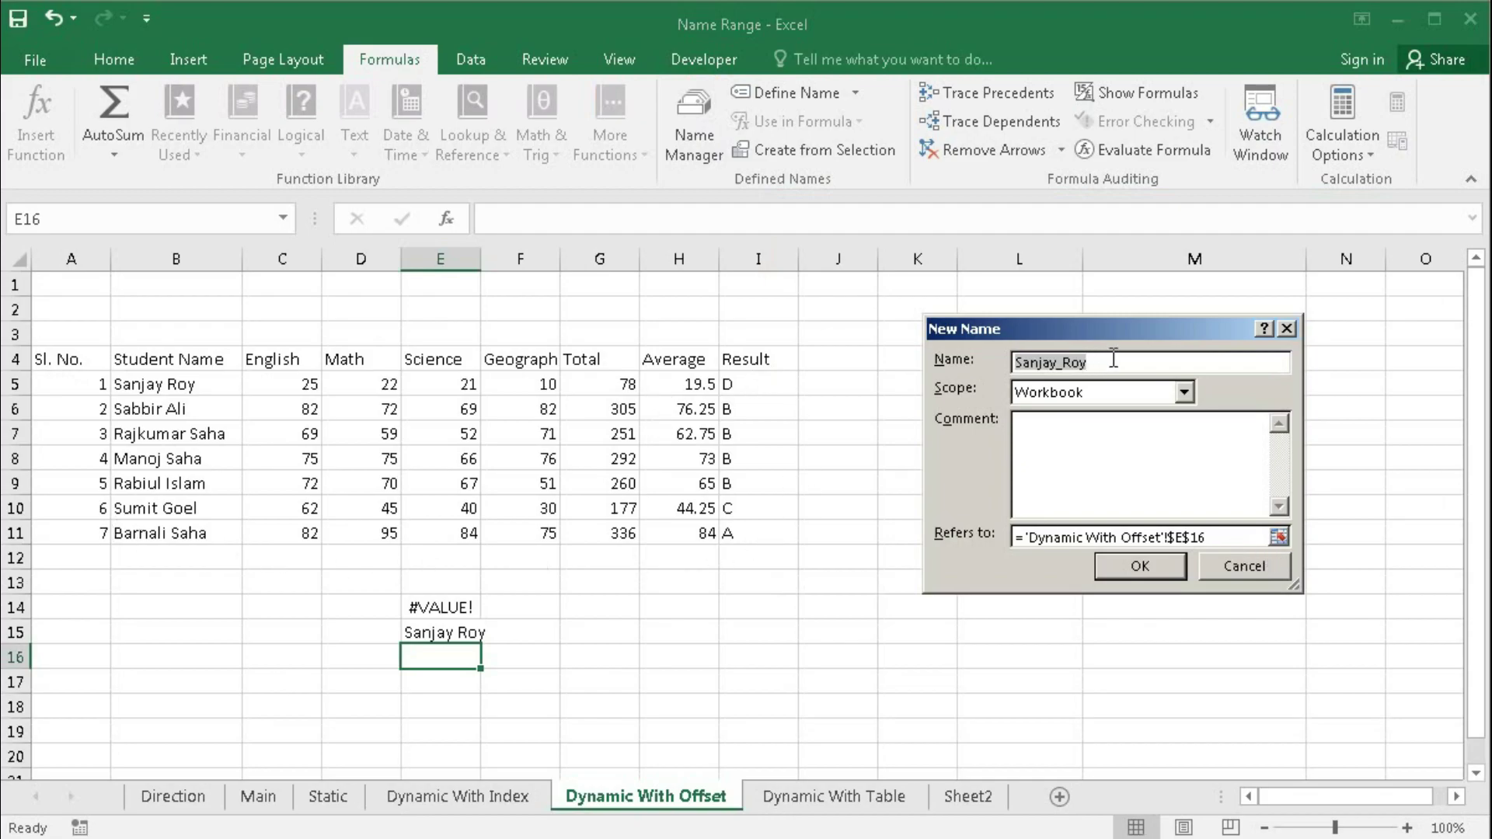
drag(1113, 358, 1017, 361)
text(Student_Data)
Step: Replace the Student_Data reference with the start of an OFFSET formula that uses cell A4 as its reference
click(1136, 538)
drag(1136, 538, 1008, 539)
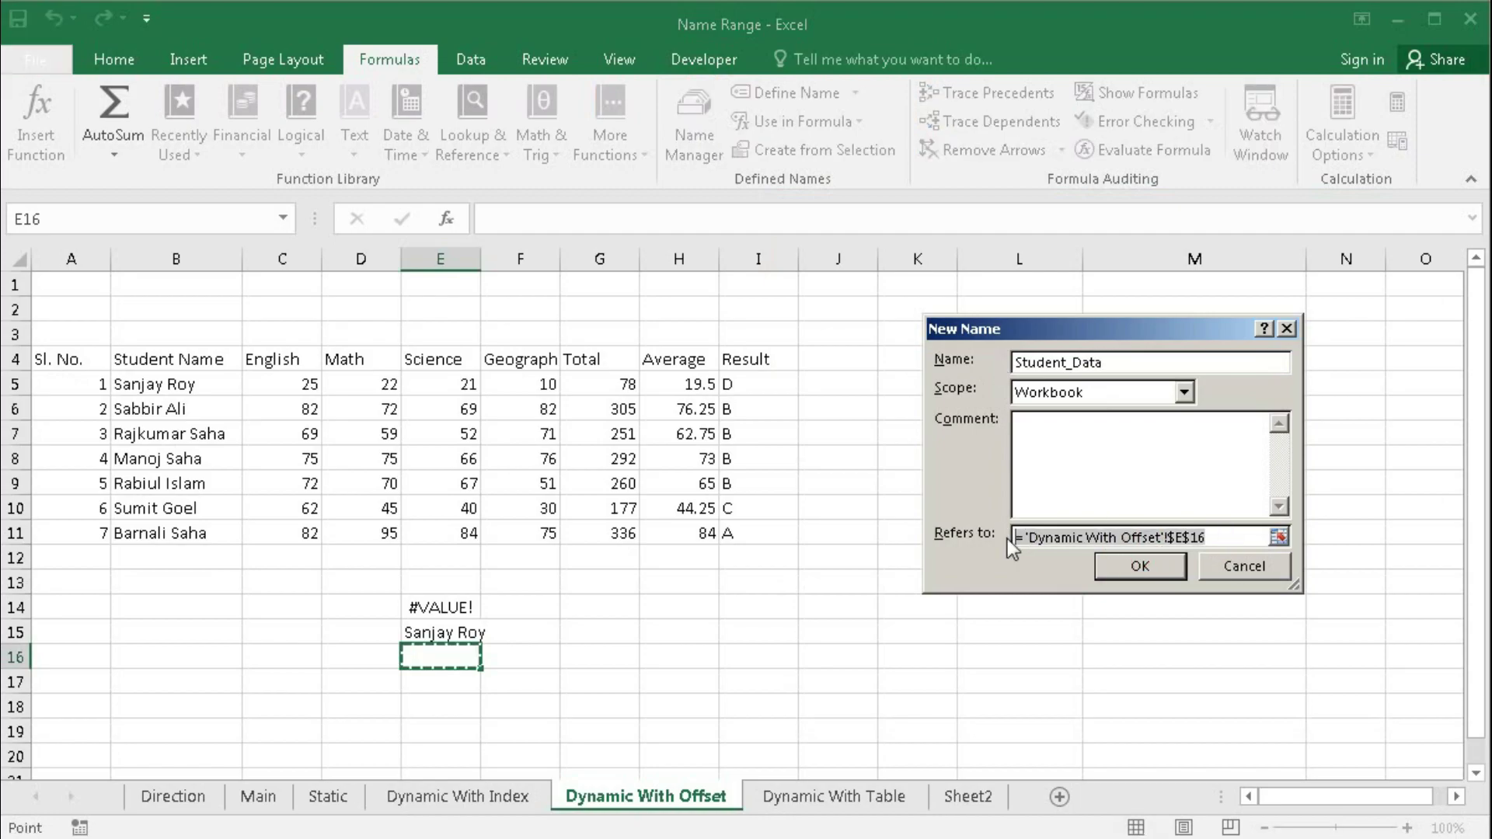
key(BackSpace)
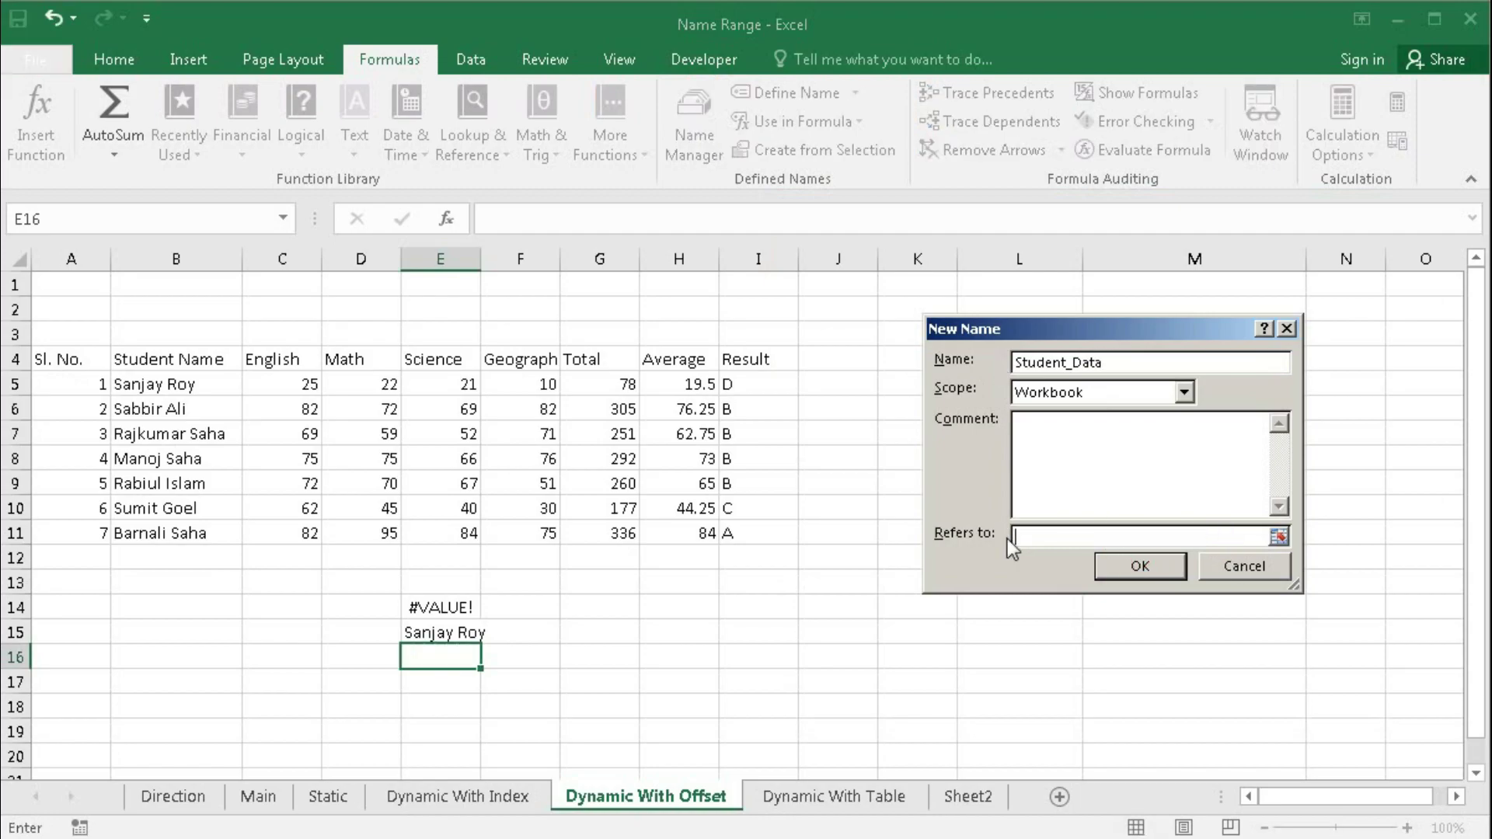
text(=offset)
text(()
click(66, 360)
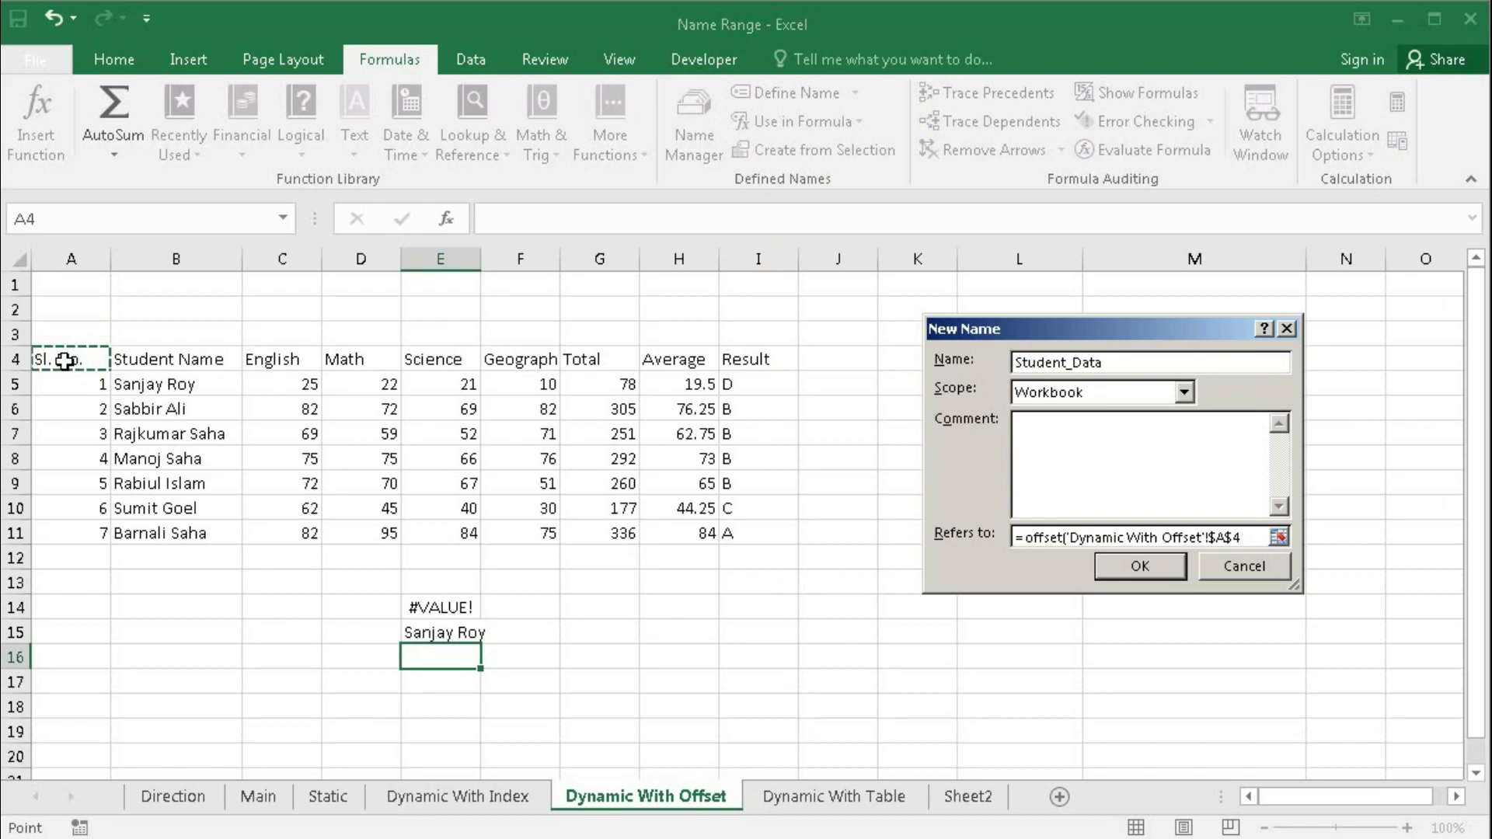
text(,)
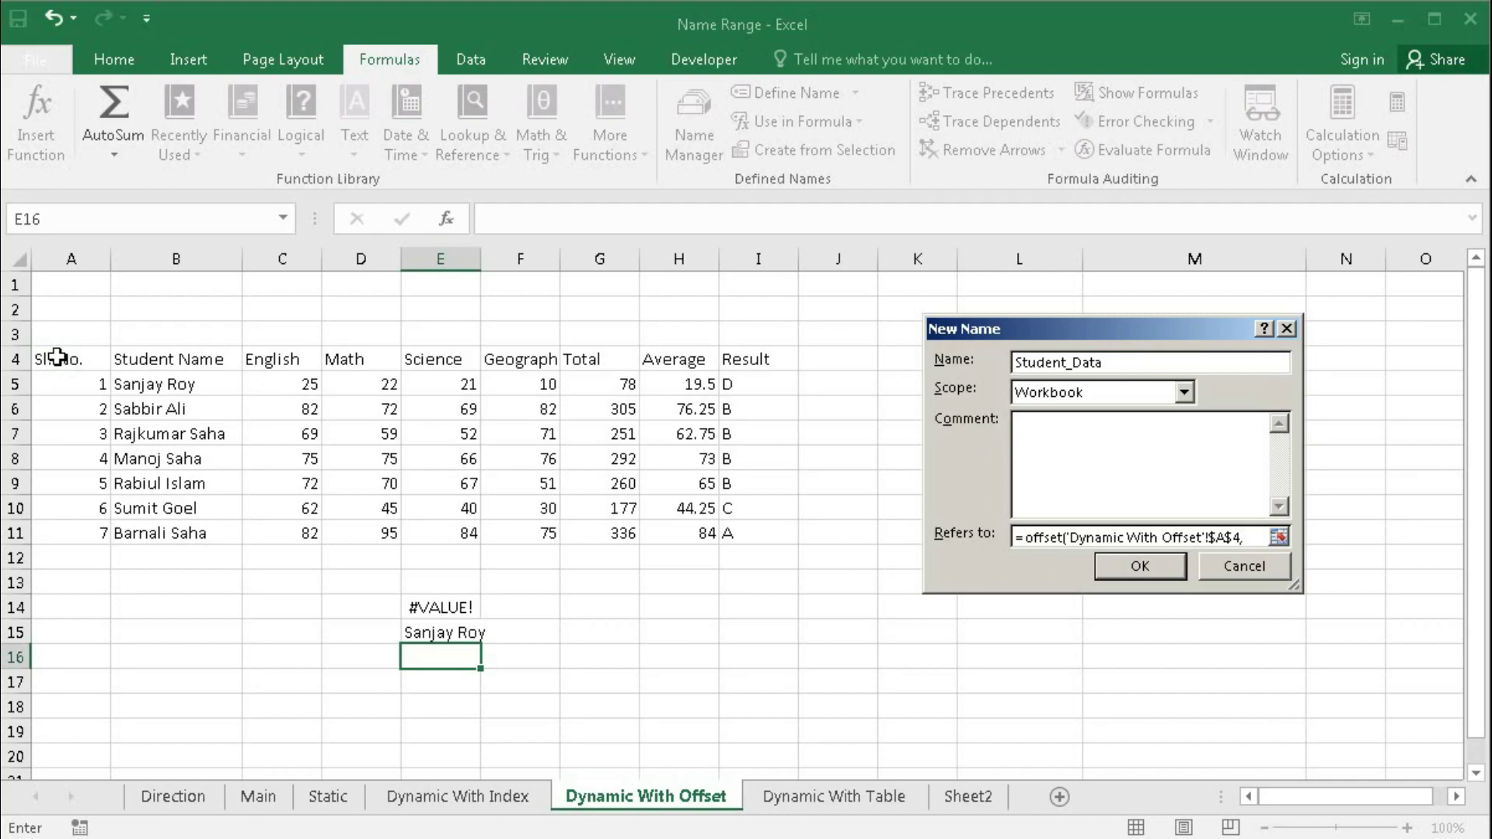
Step: Continue the Student_Data formula with the argument 0 followed by a COUNTA of the whole column A
text(0,co)
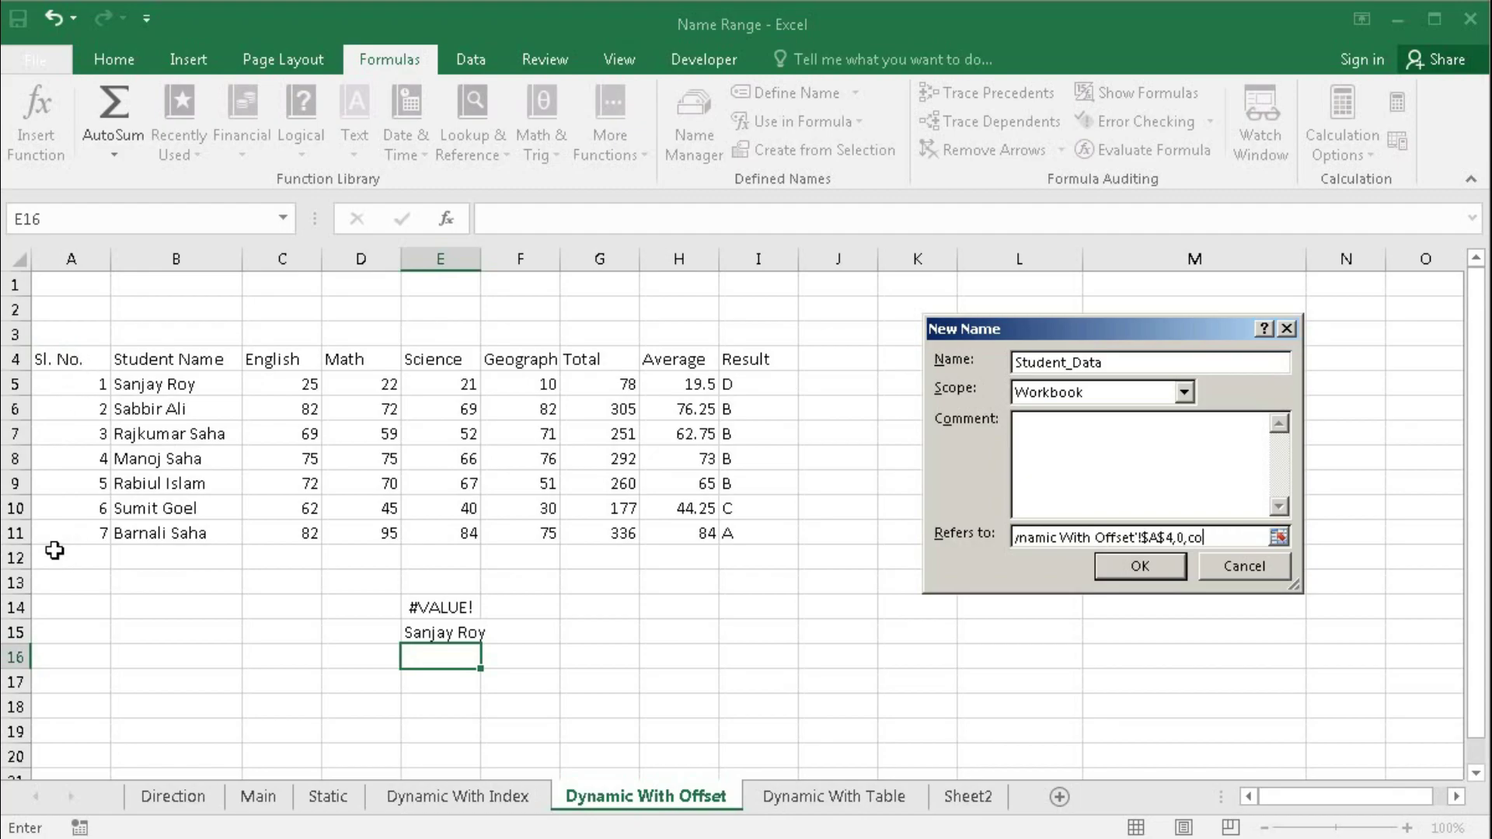
text(unta()
click(64, 254)
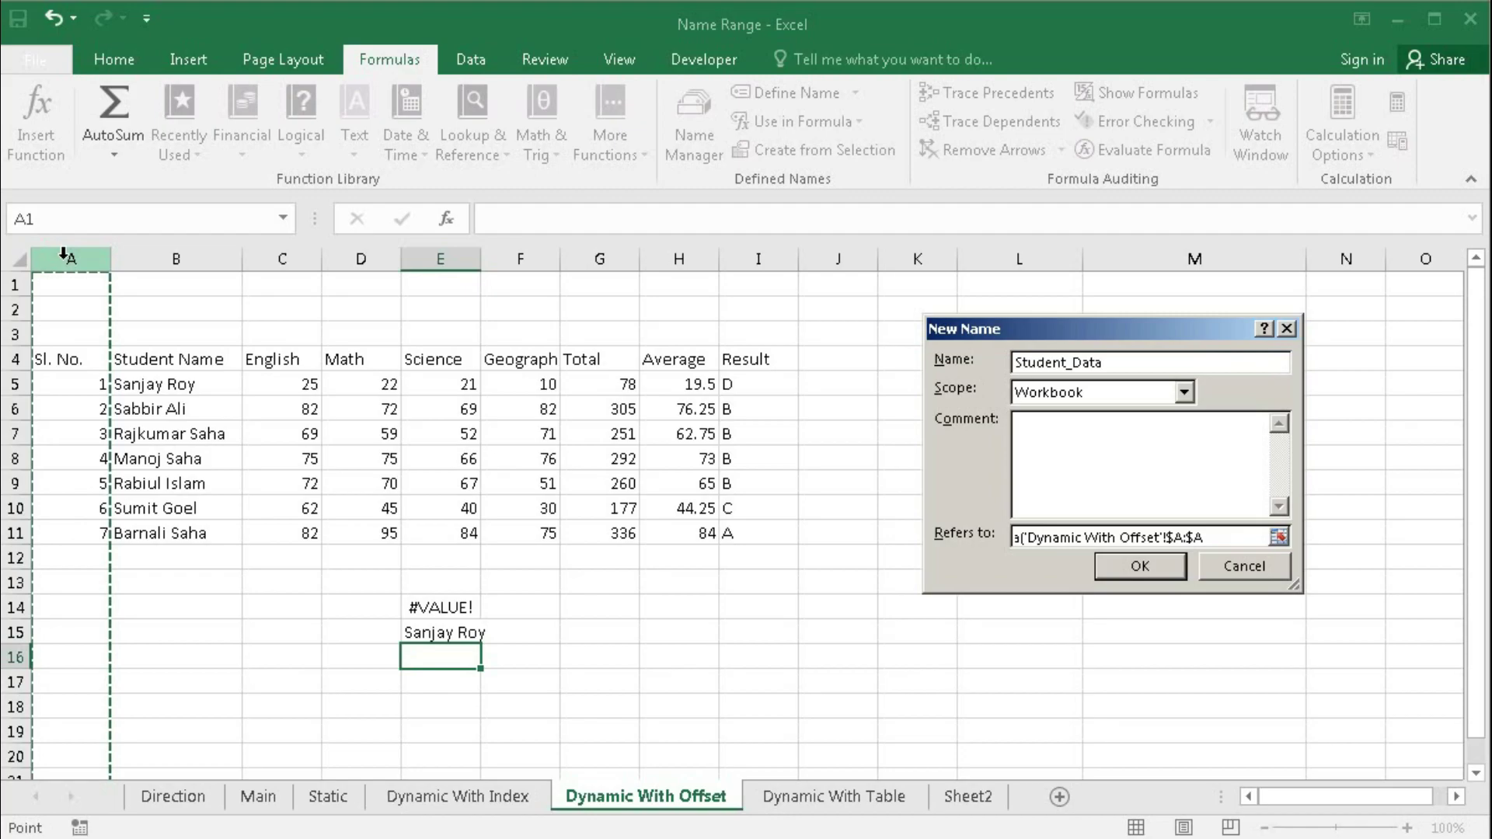
text(),)
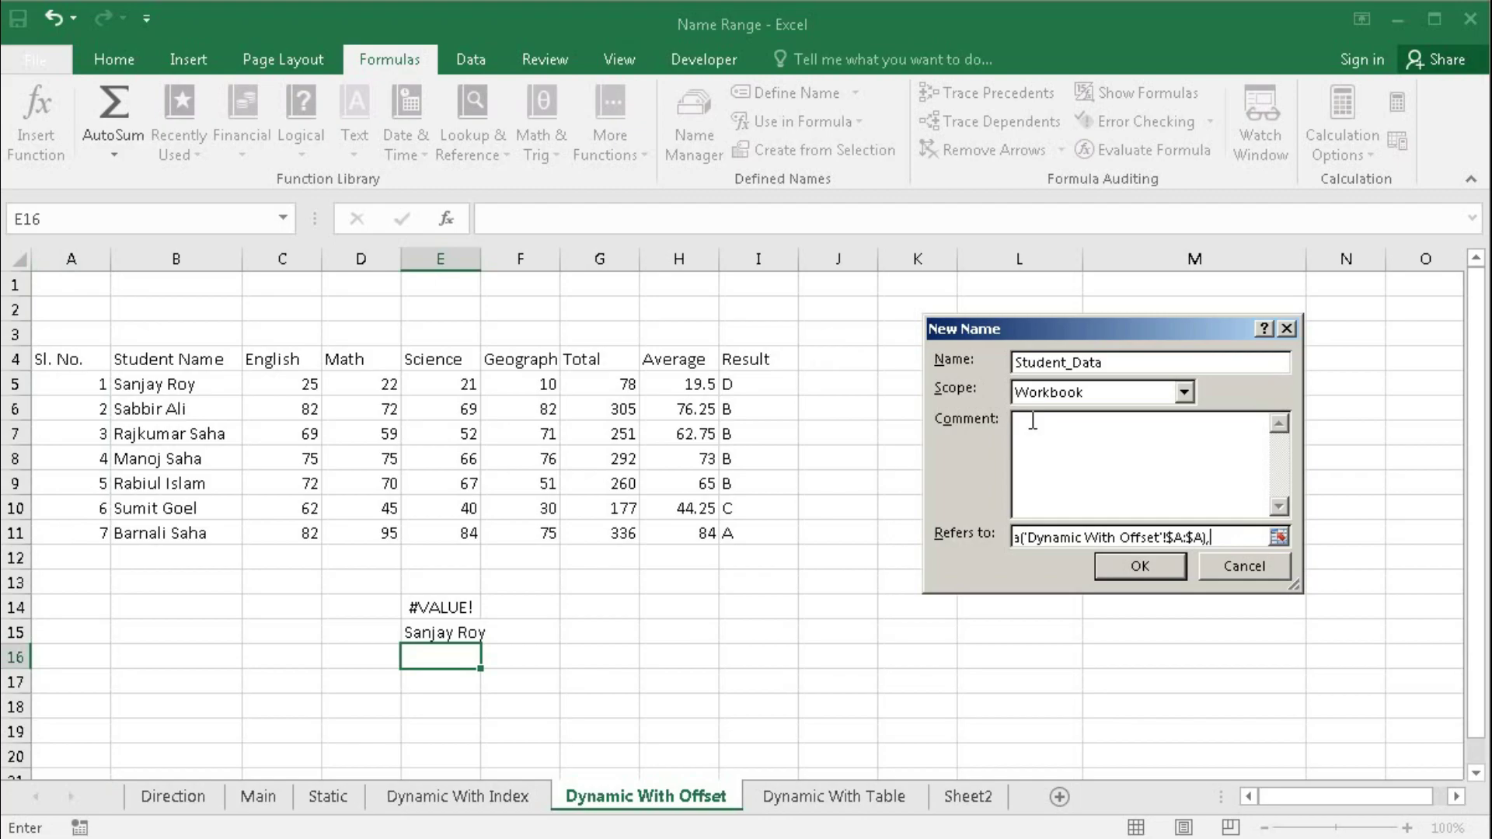
Step: Finish the Student_Data formula with a COUNTA of A4:K4 and save the name
drag(1239, 333, 1351, 333)
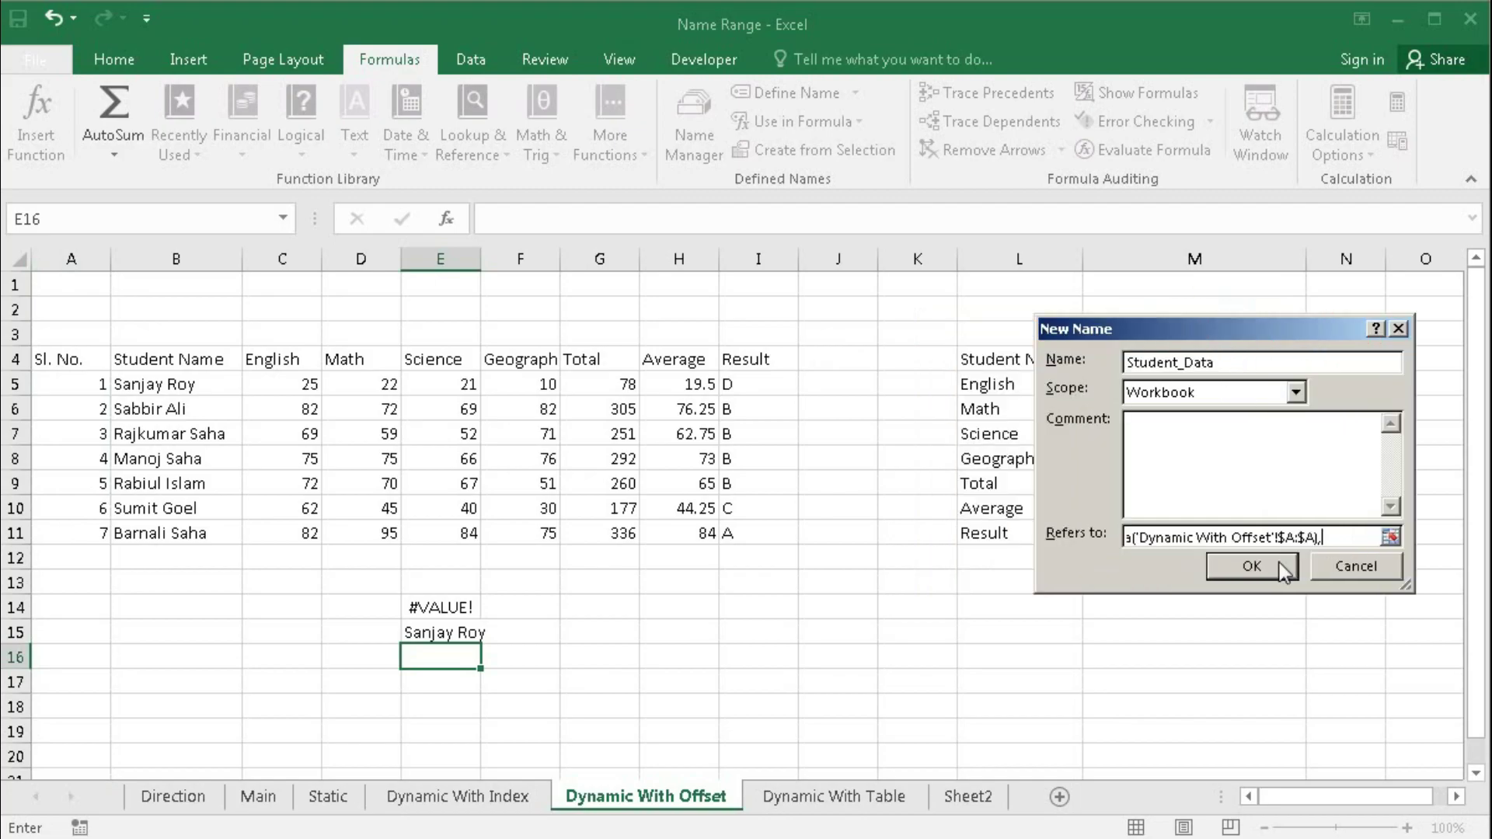
text(counta()
drag(53, 359, 889, 365)
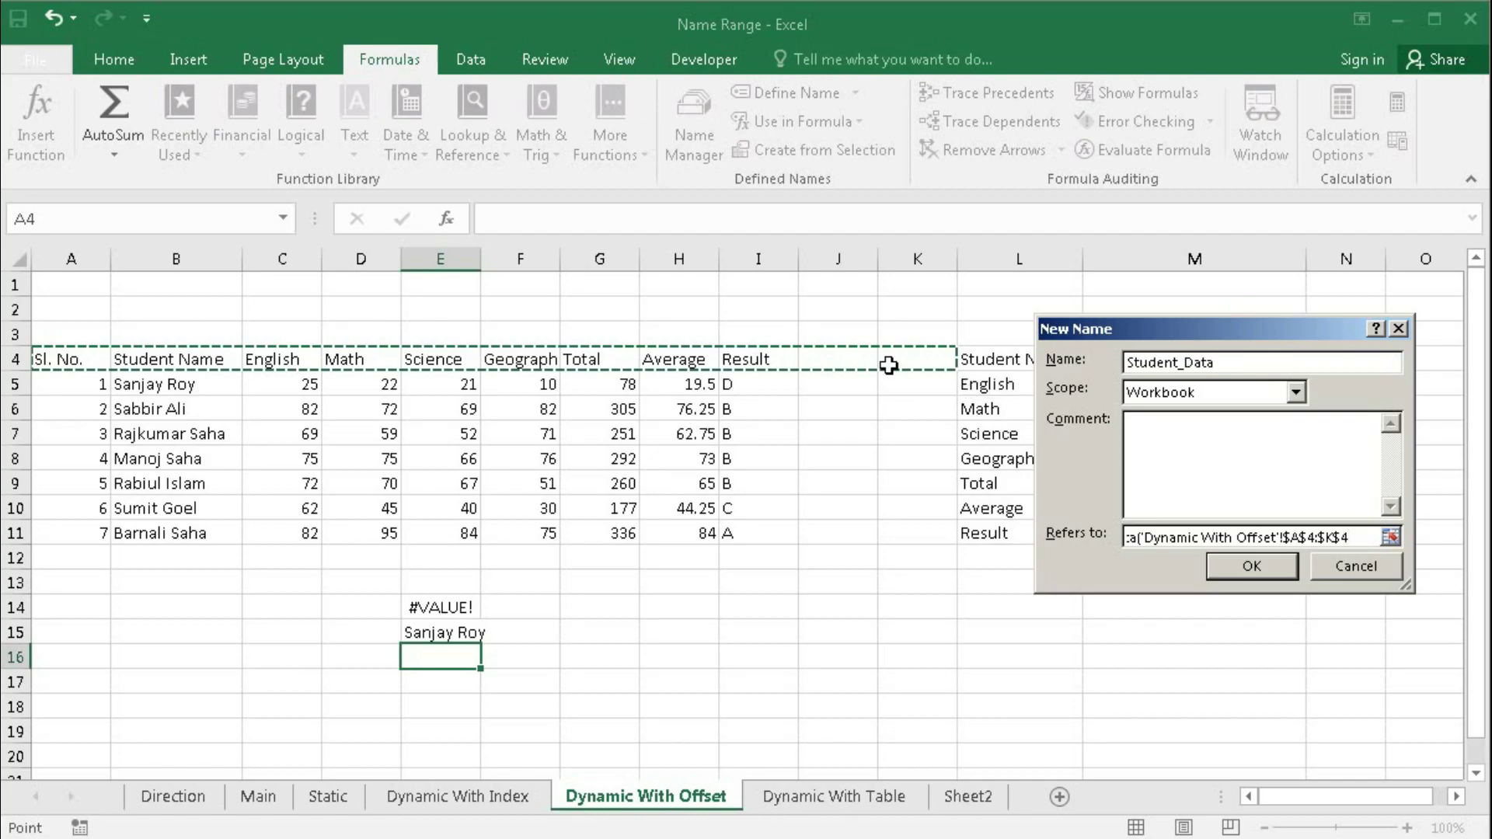
text()))
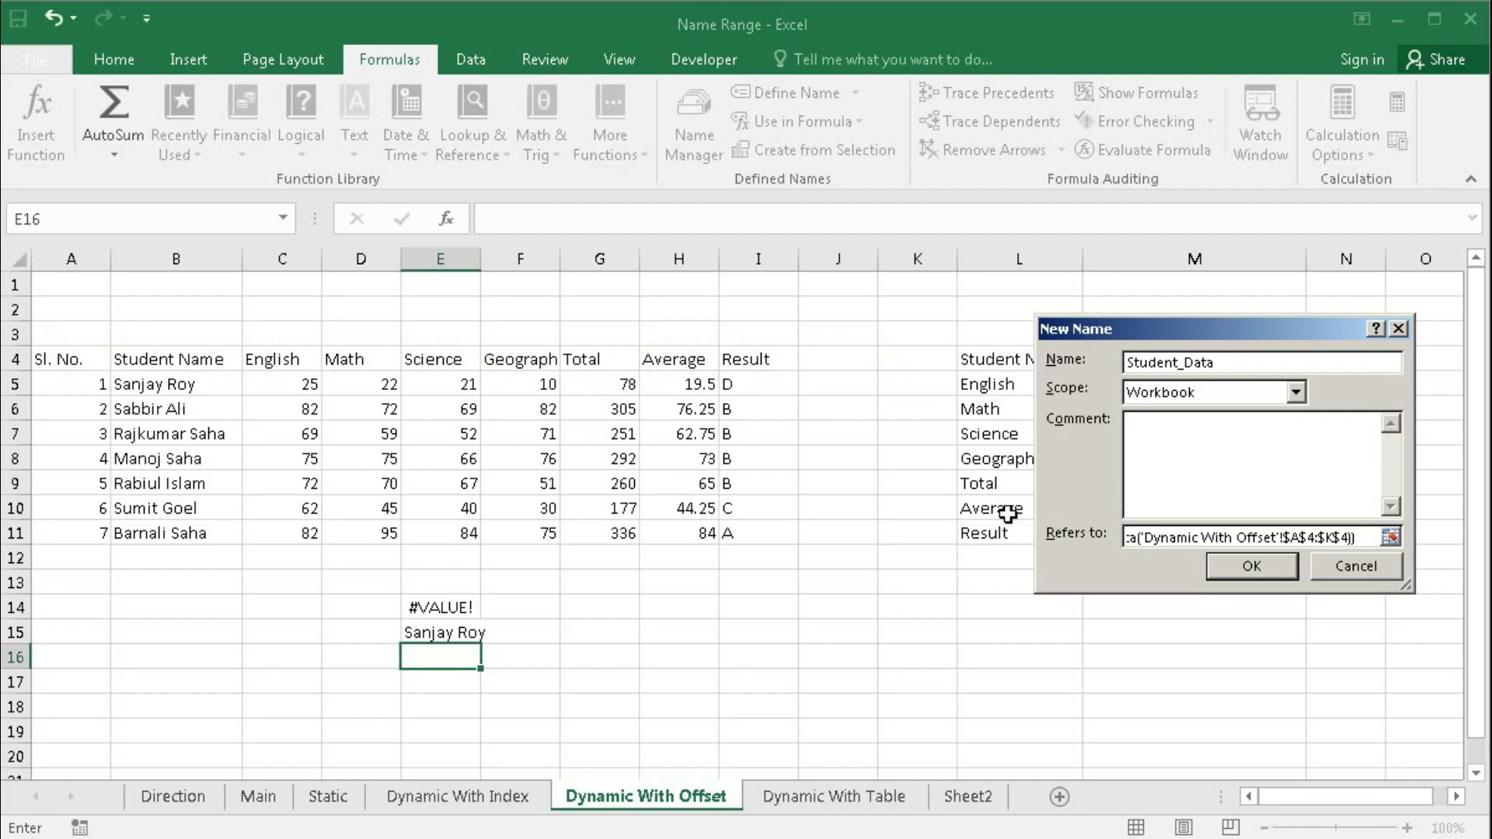
click(1251, 566)
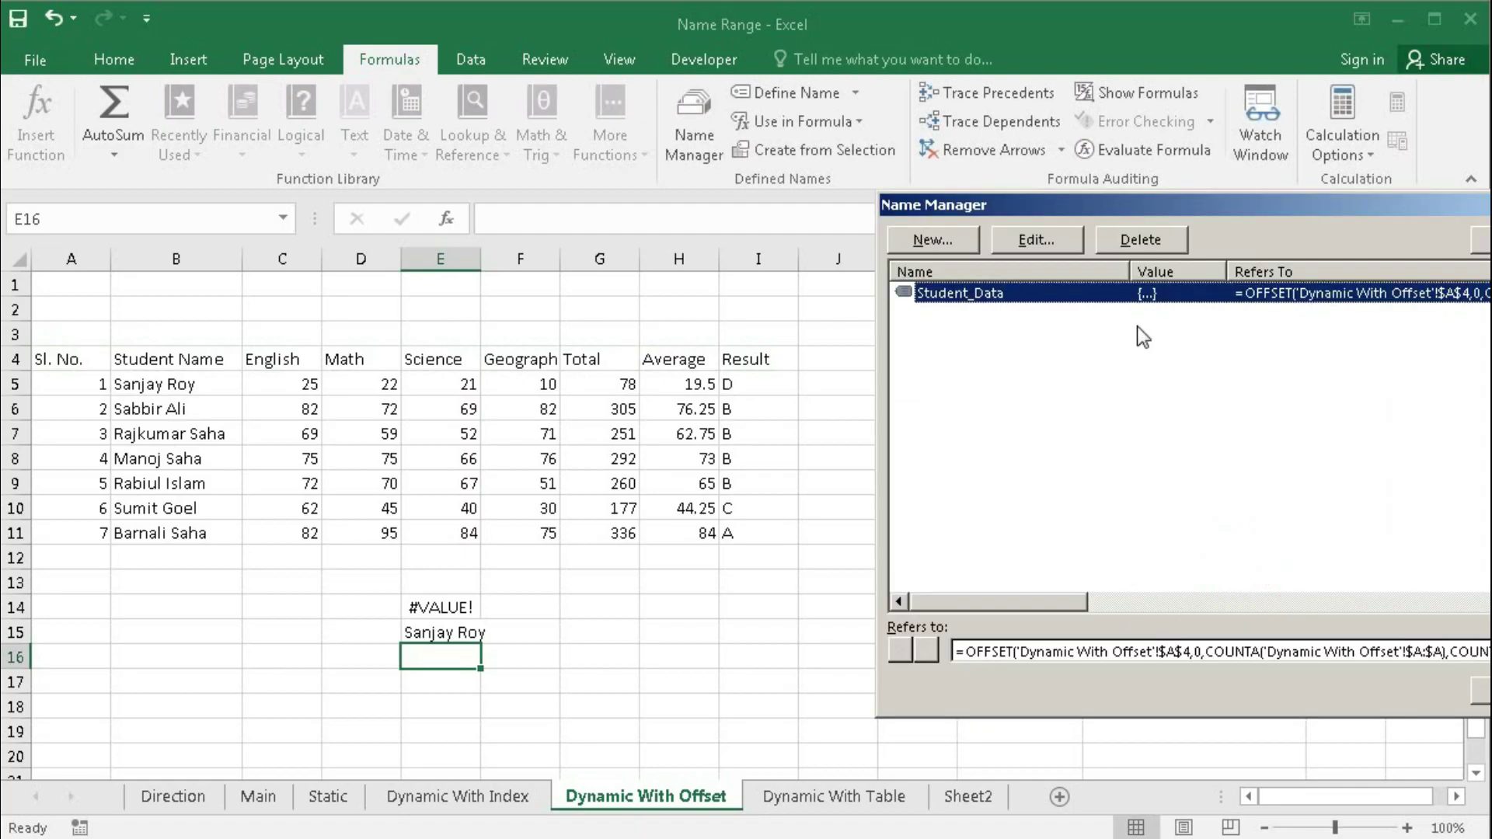
Step: Insert a second 0 argument before the first COUNTA in the Student_Data formula, save it and check the covered range
drag(998, 199, 886, 178)
click(943, 631)
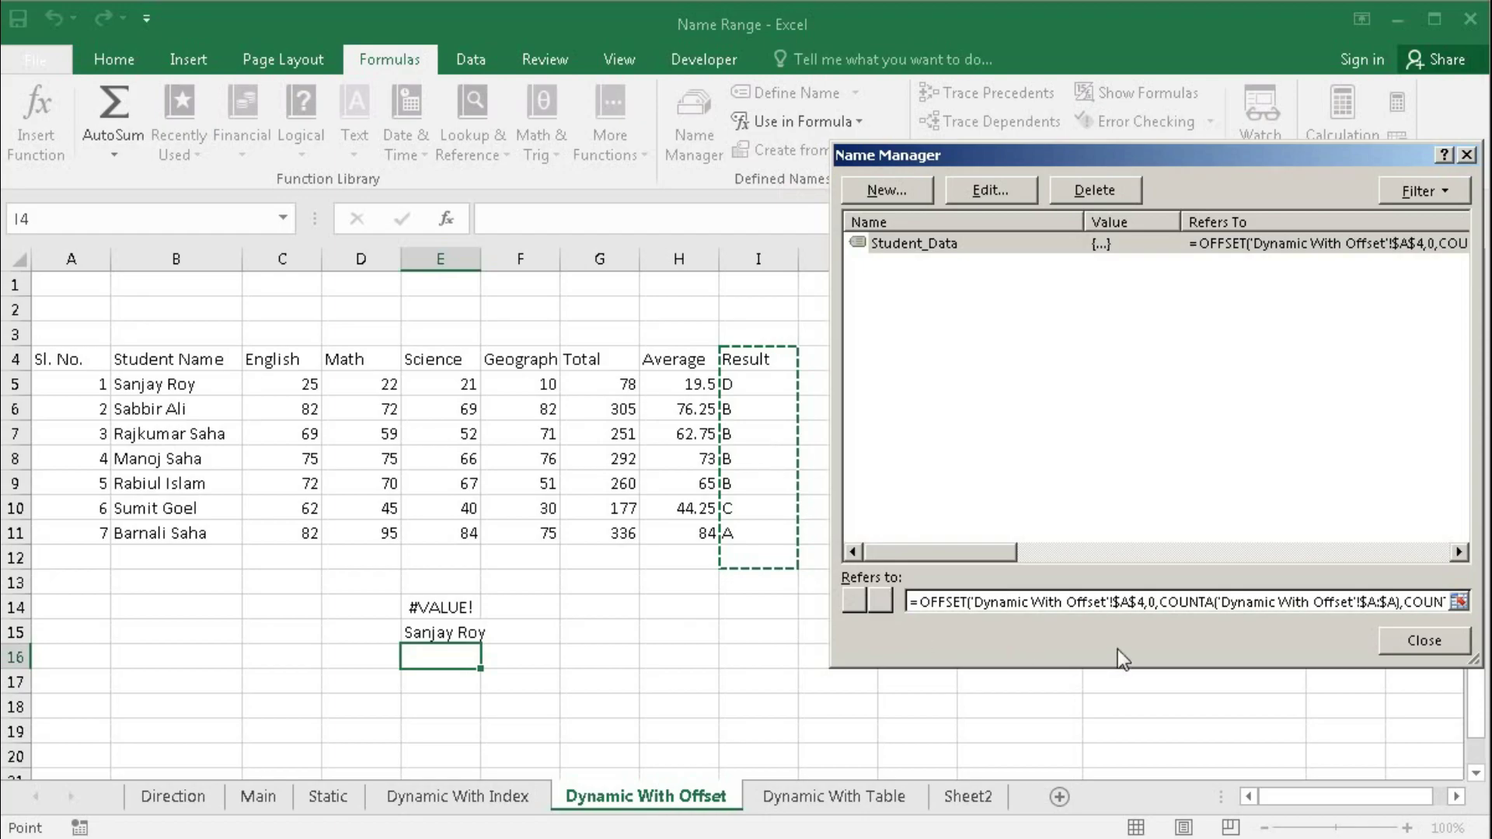
click(1157, 601)
click(1164, 601)
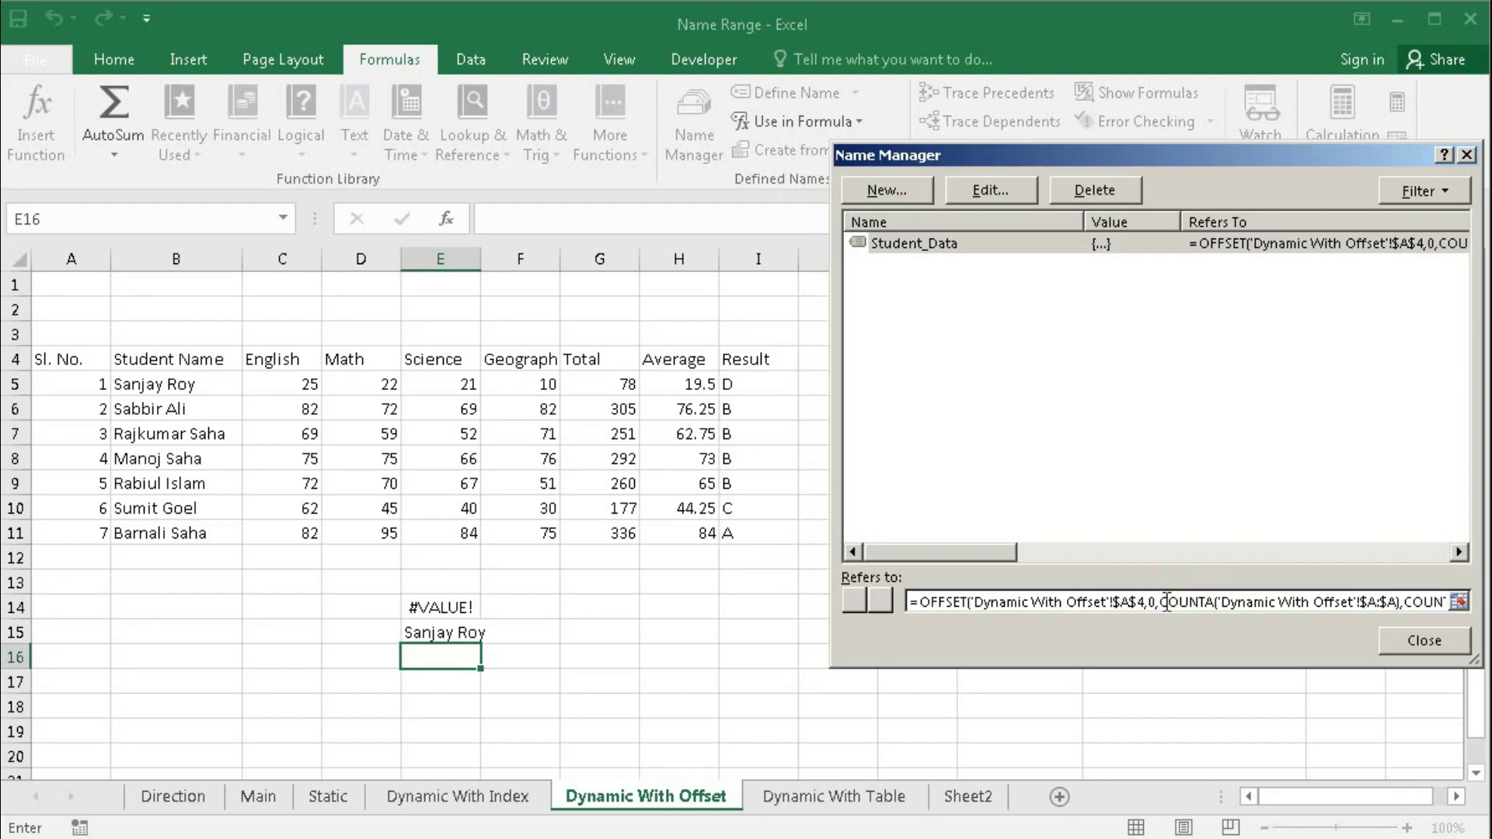
text(0,)
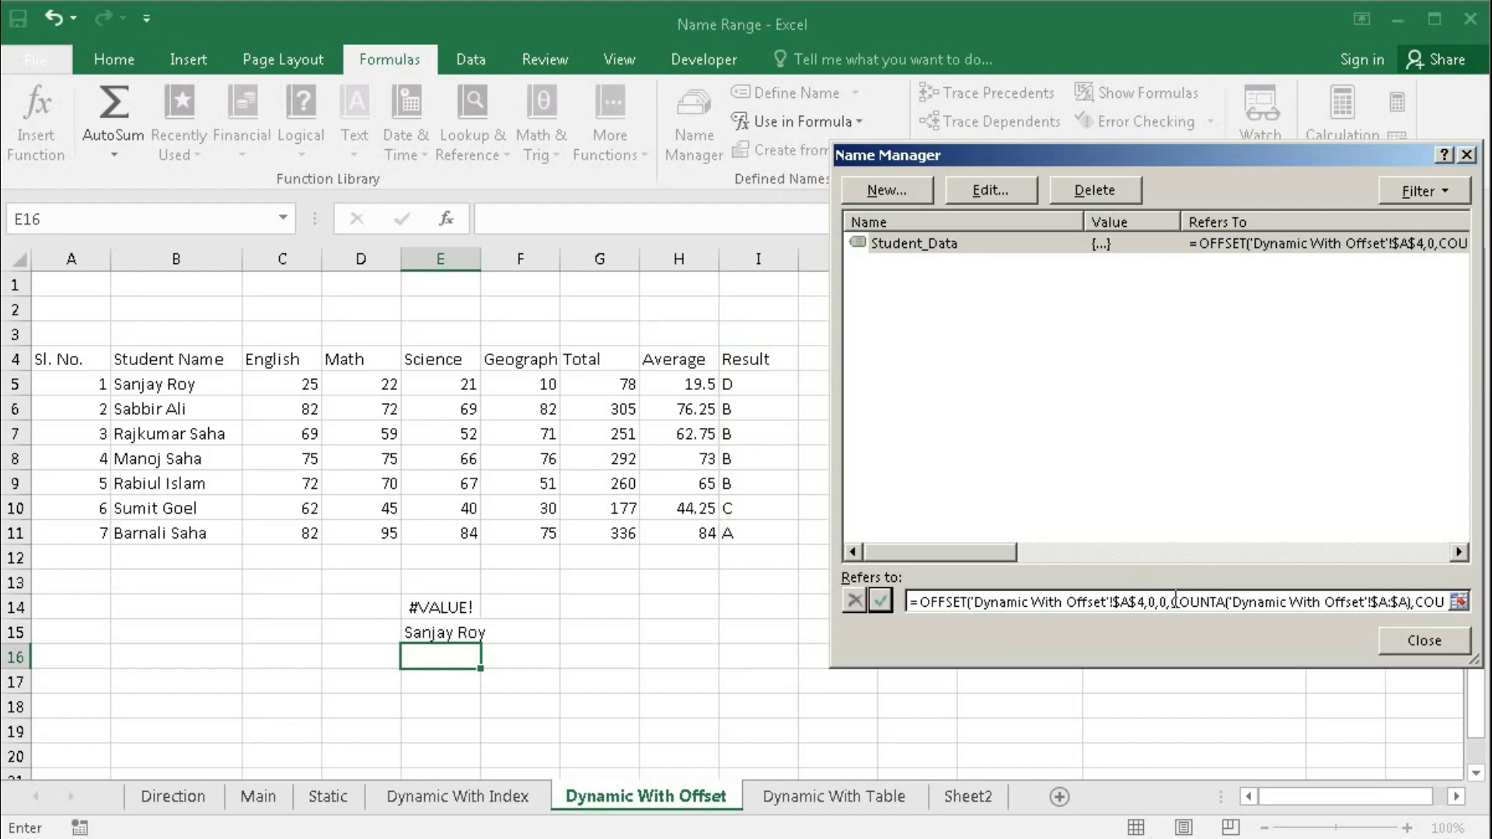
click(886, 606)
click(943, 601)
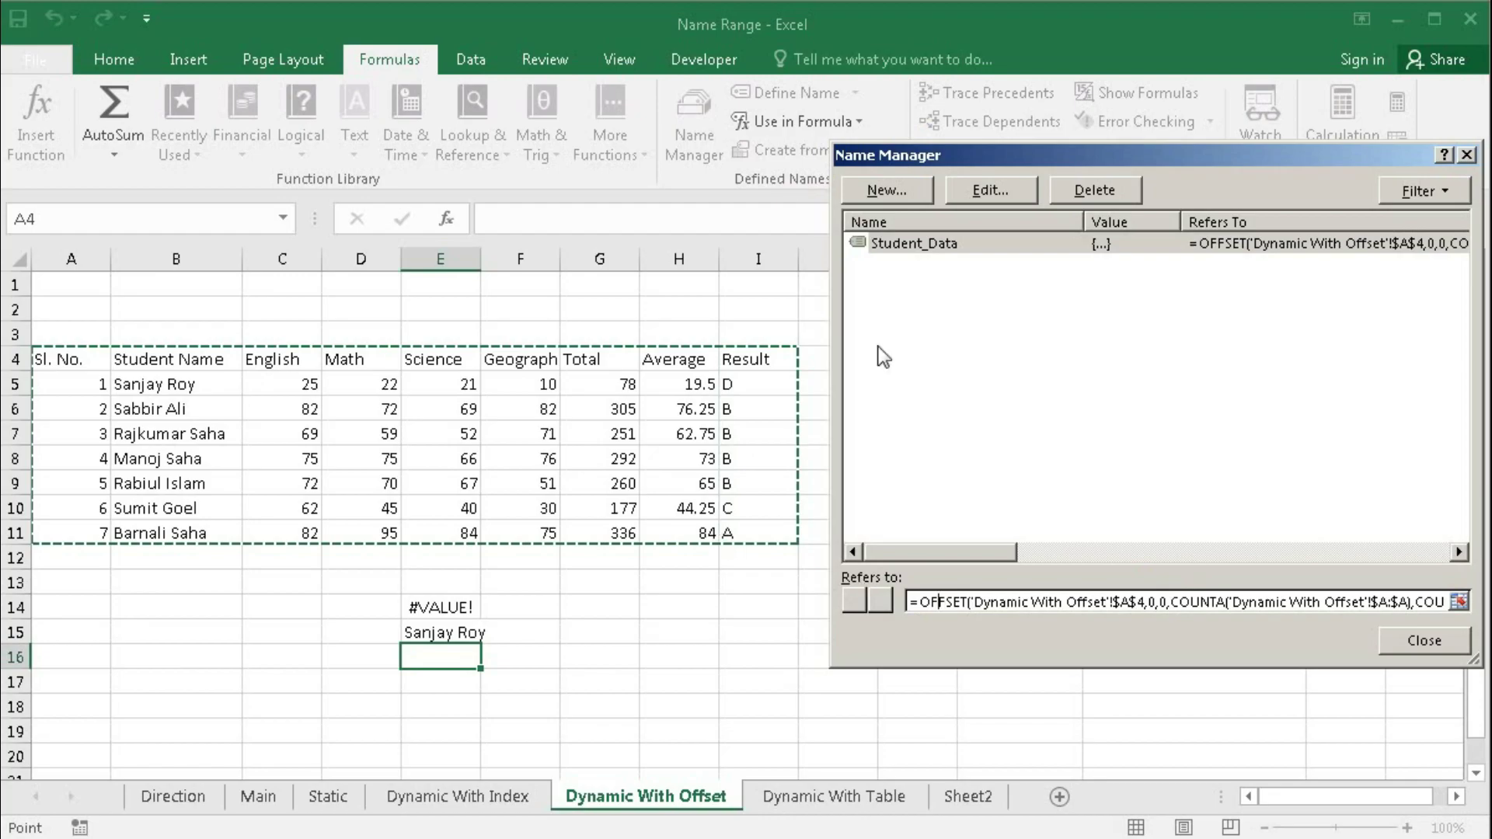
Step: Start a new workbook-scoped defined name called Student_Name
click(906, 188)
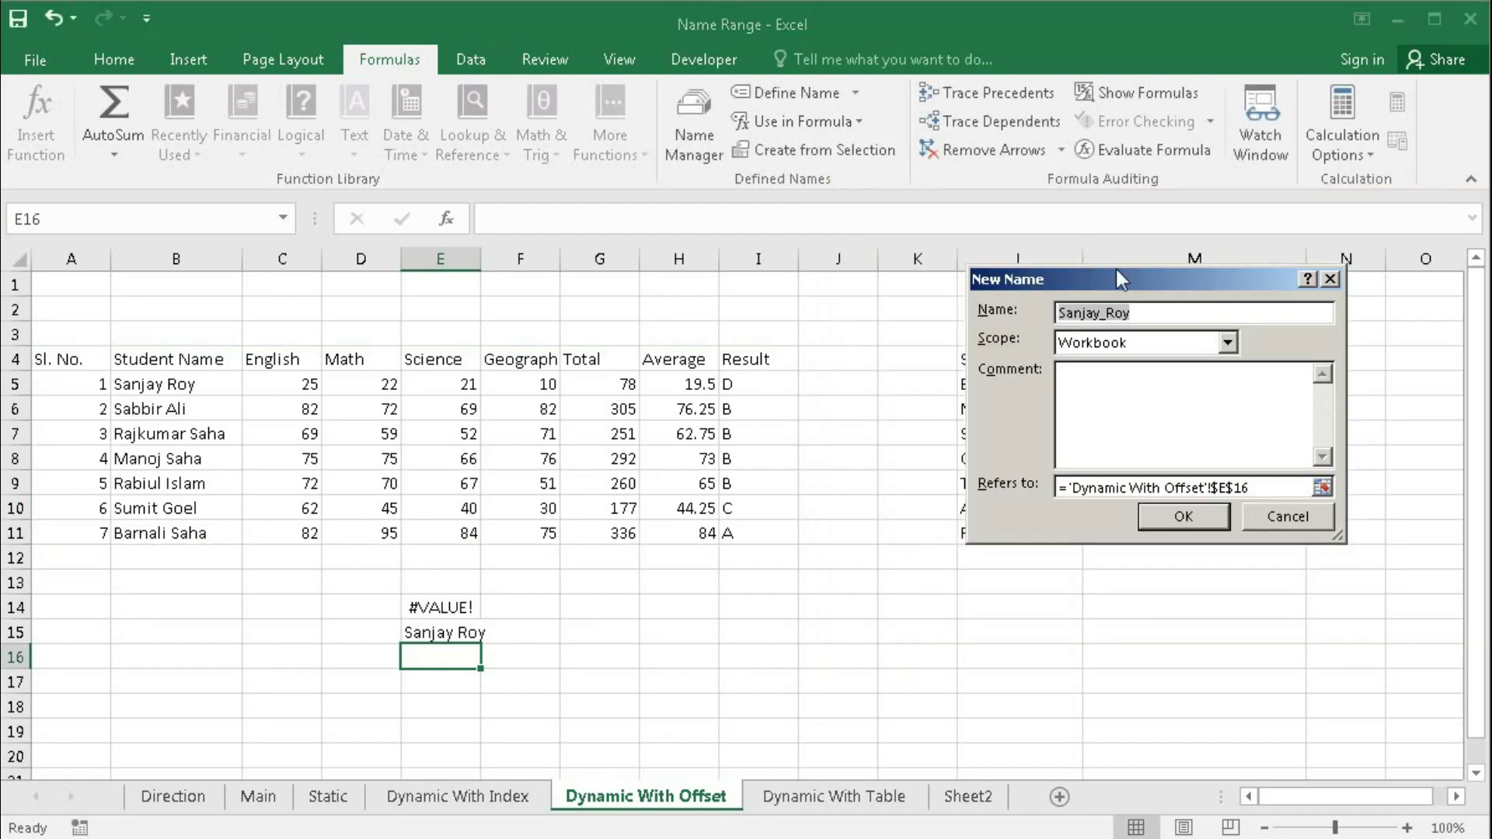
text(Student)
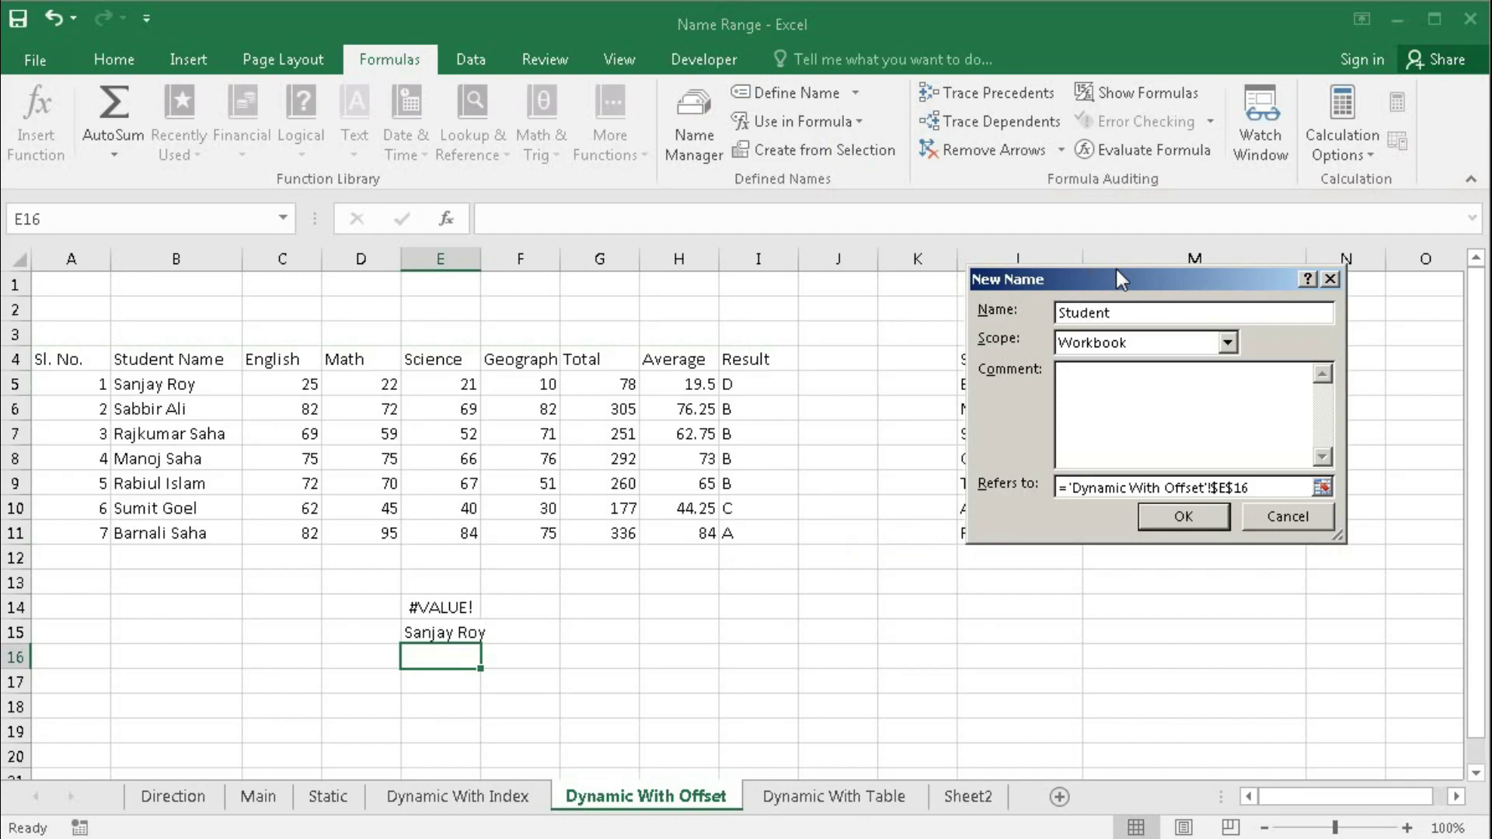
text(_Name)
Step: Replace the Student_Name reference with an OFFSET formula starting from B4, offset 1 row and 0 columns
drag(1290, 493, 1068, 492)
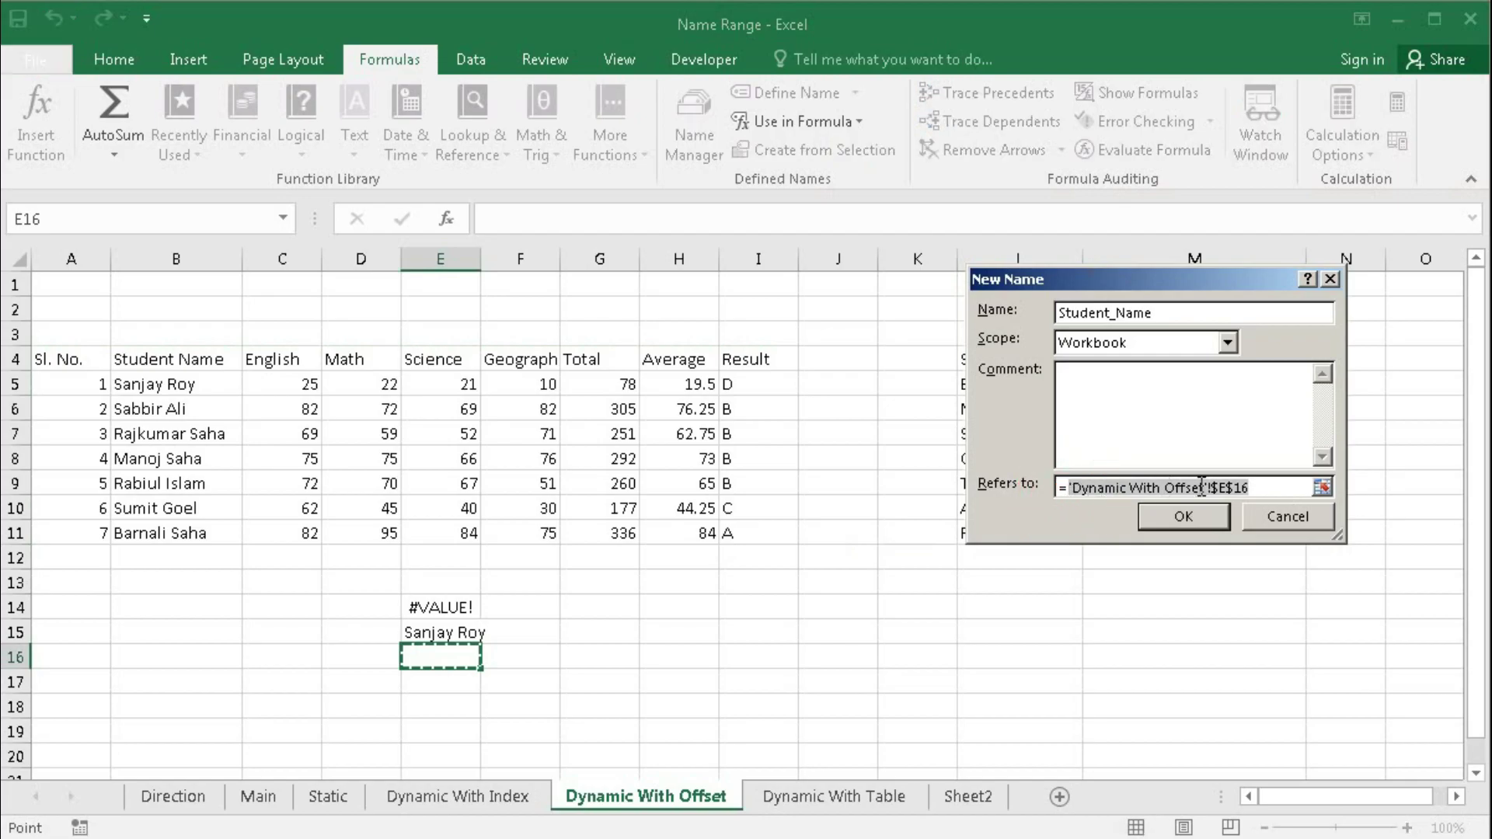
key(BackSpace)
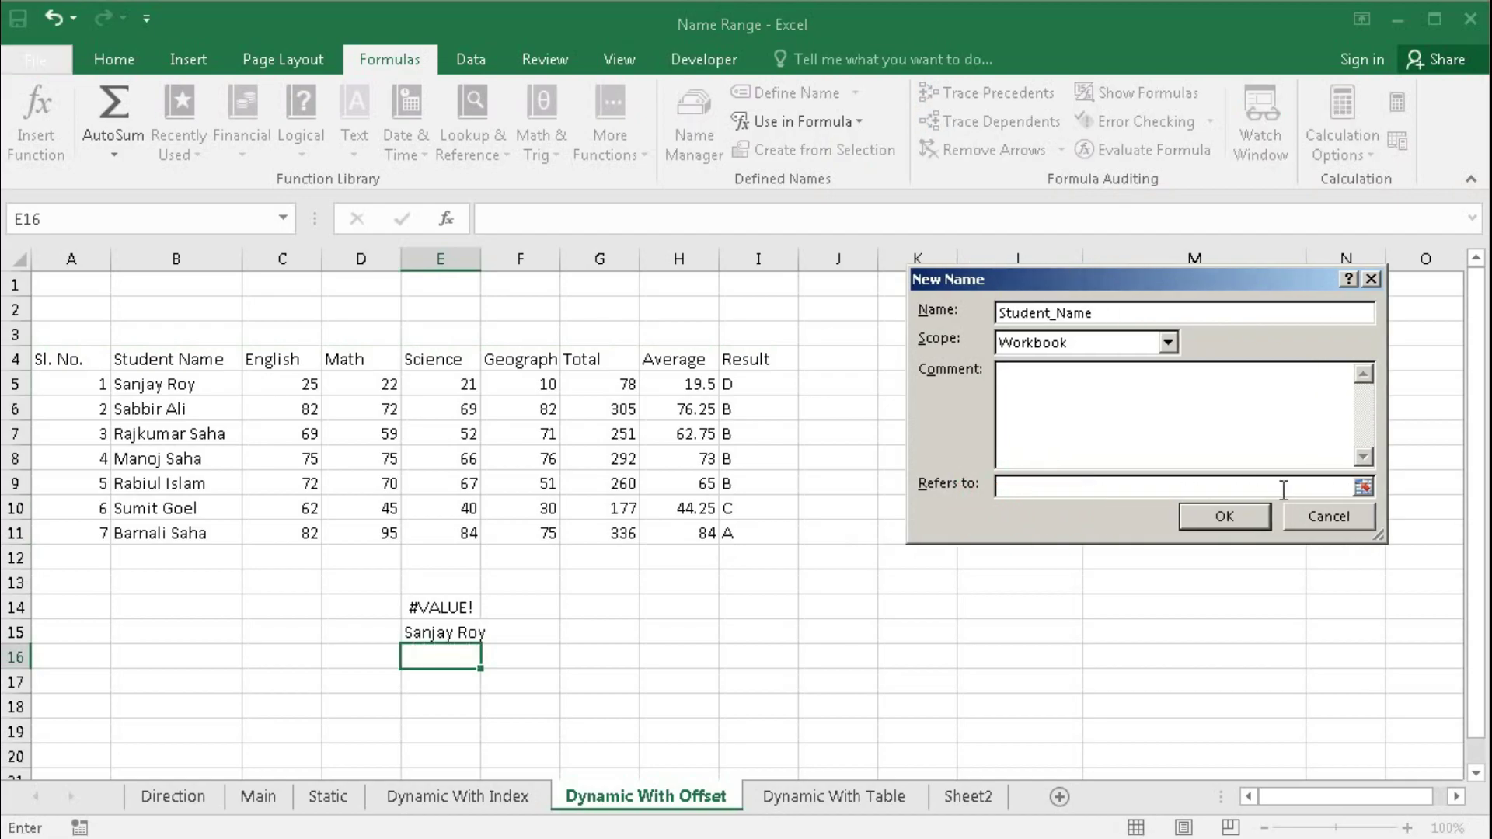
text(=offset()
click(187, 360)
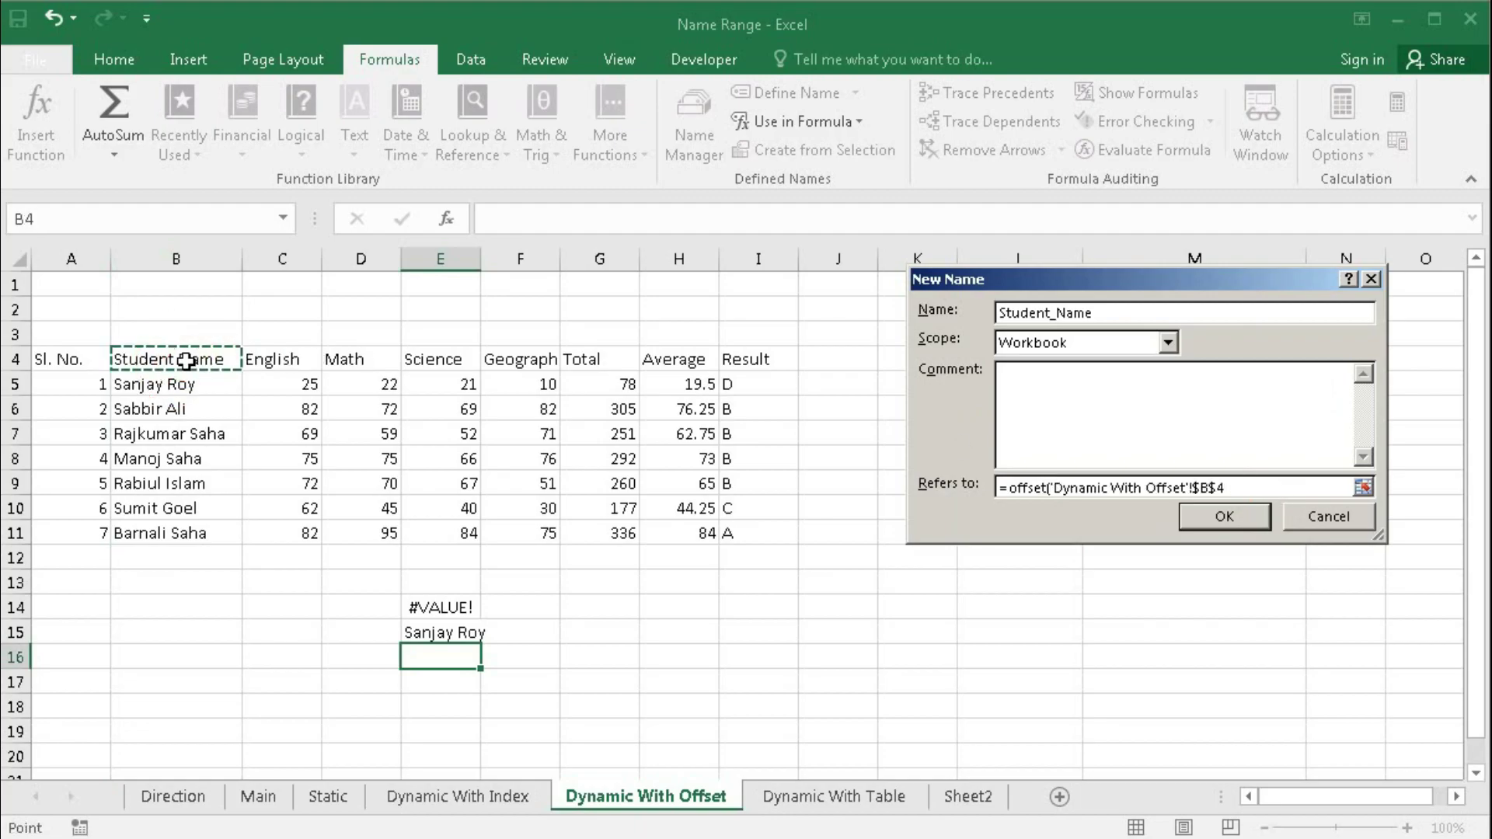
text(,1,0,)
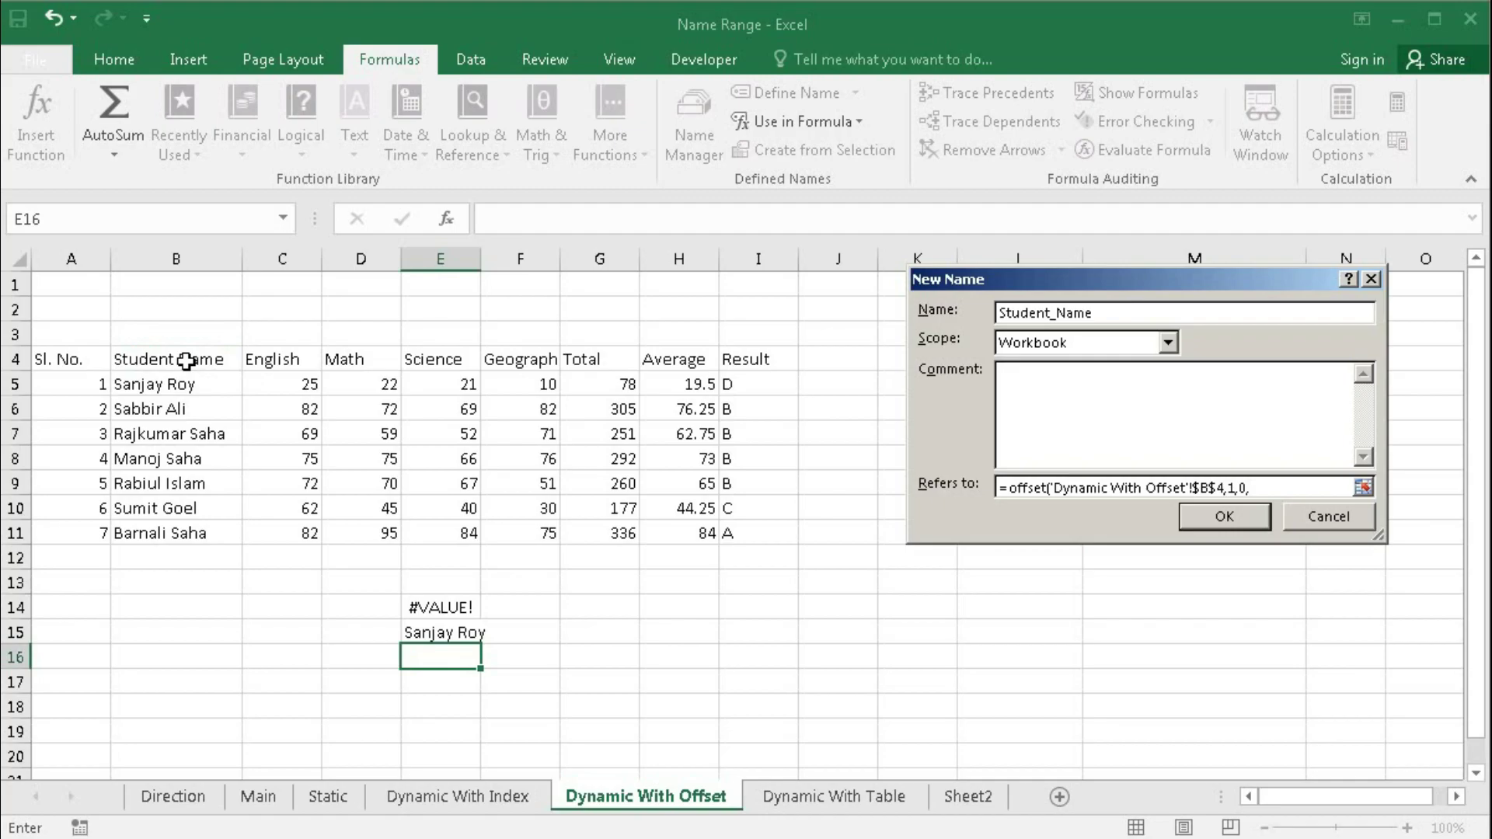
Step: Complete the Student_Name formula with a COUNTA of column B as height and 1 as width, and save the name
text(counta()
click(181, 255)
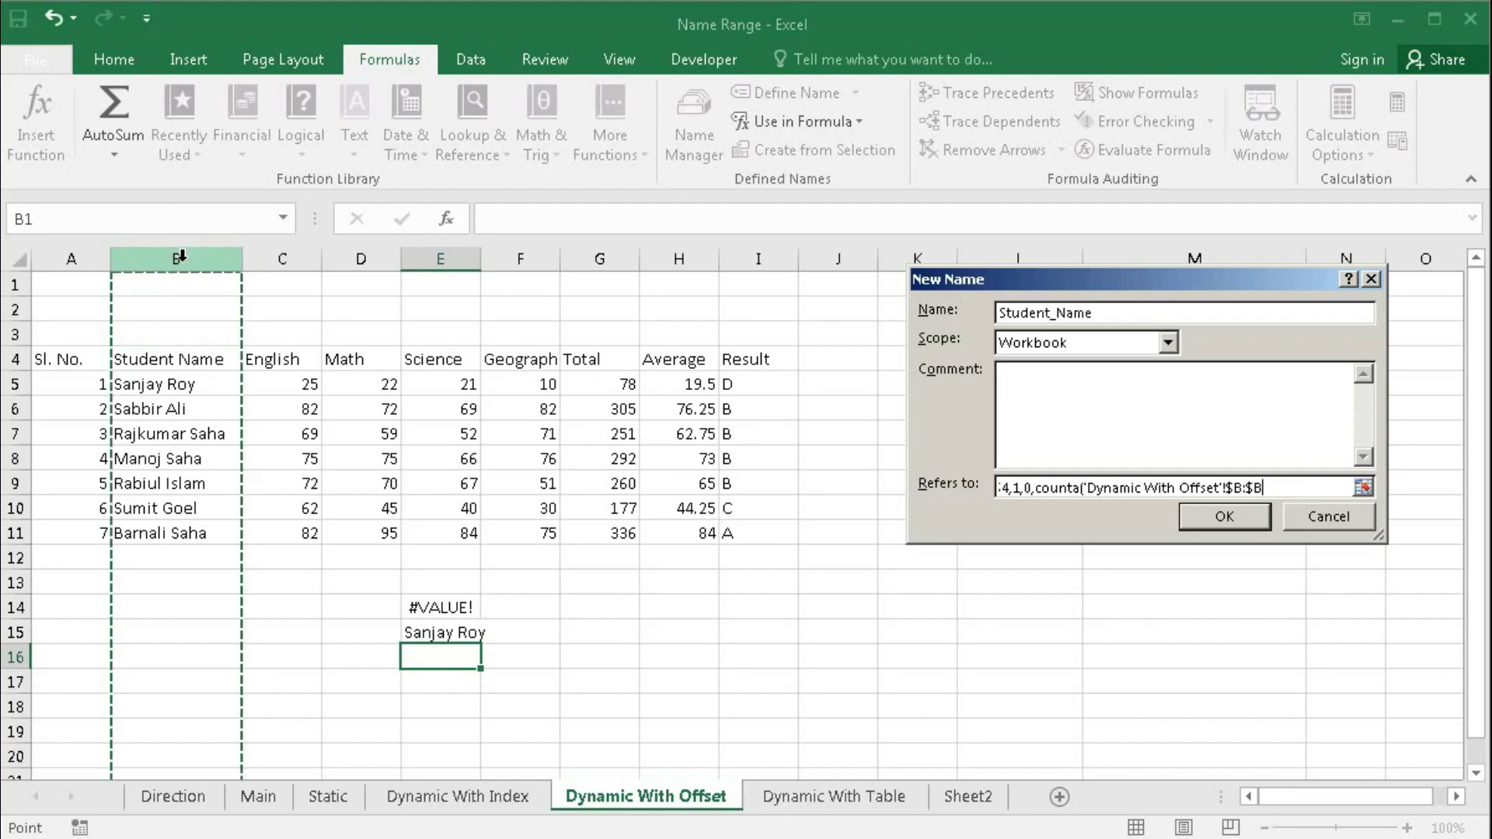
text())
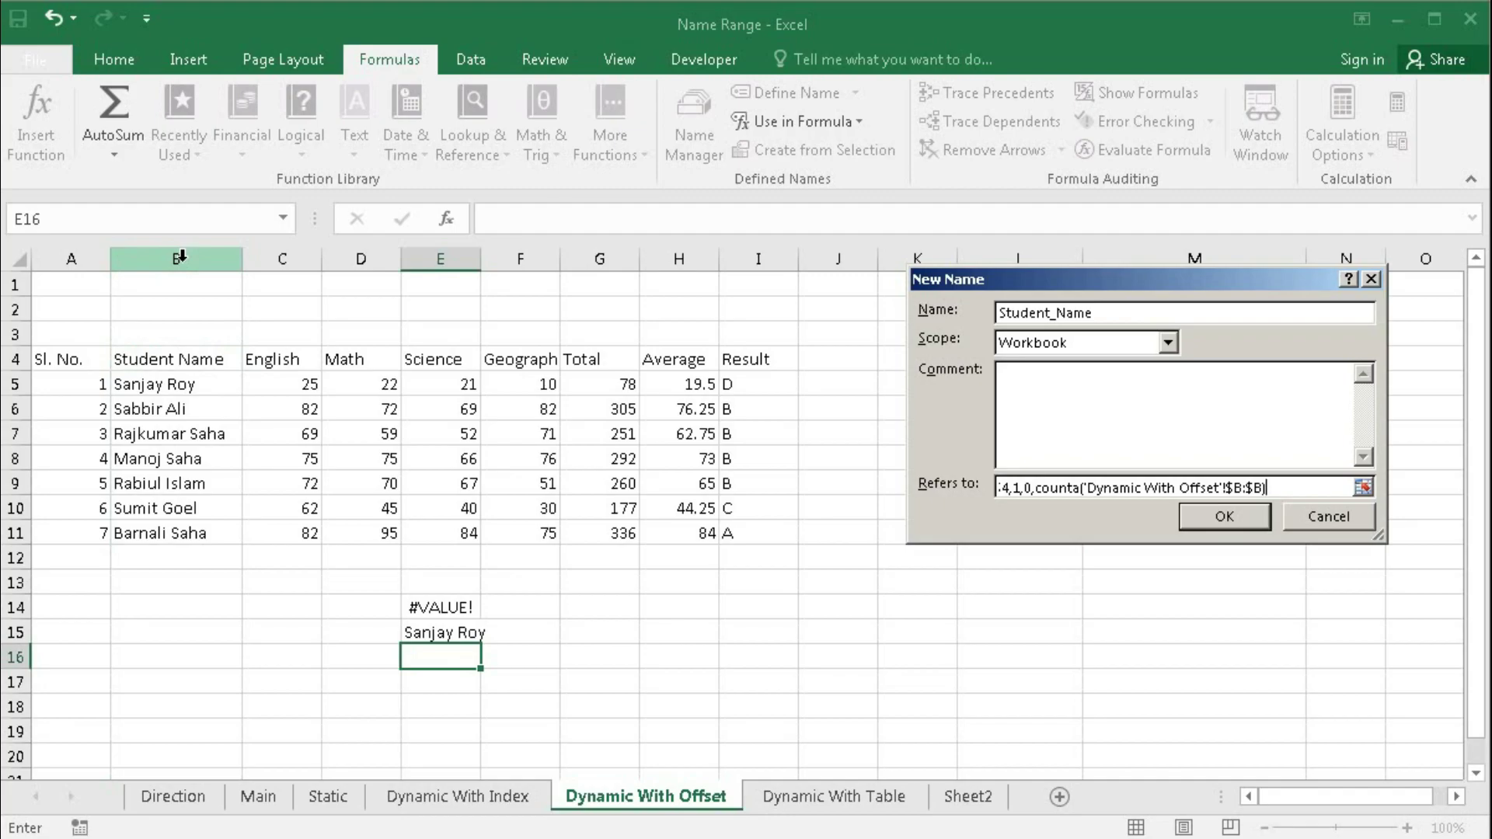
text(,1))
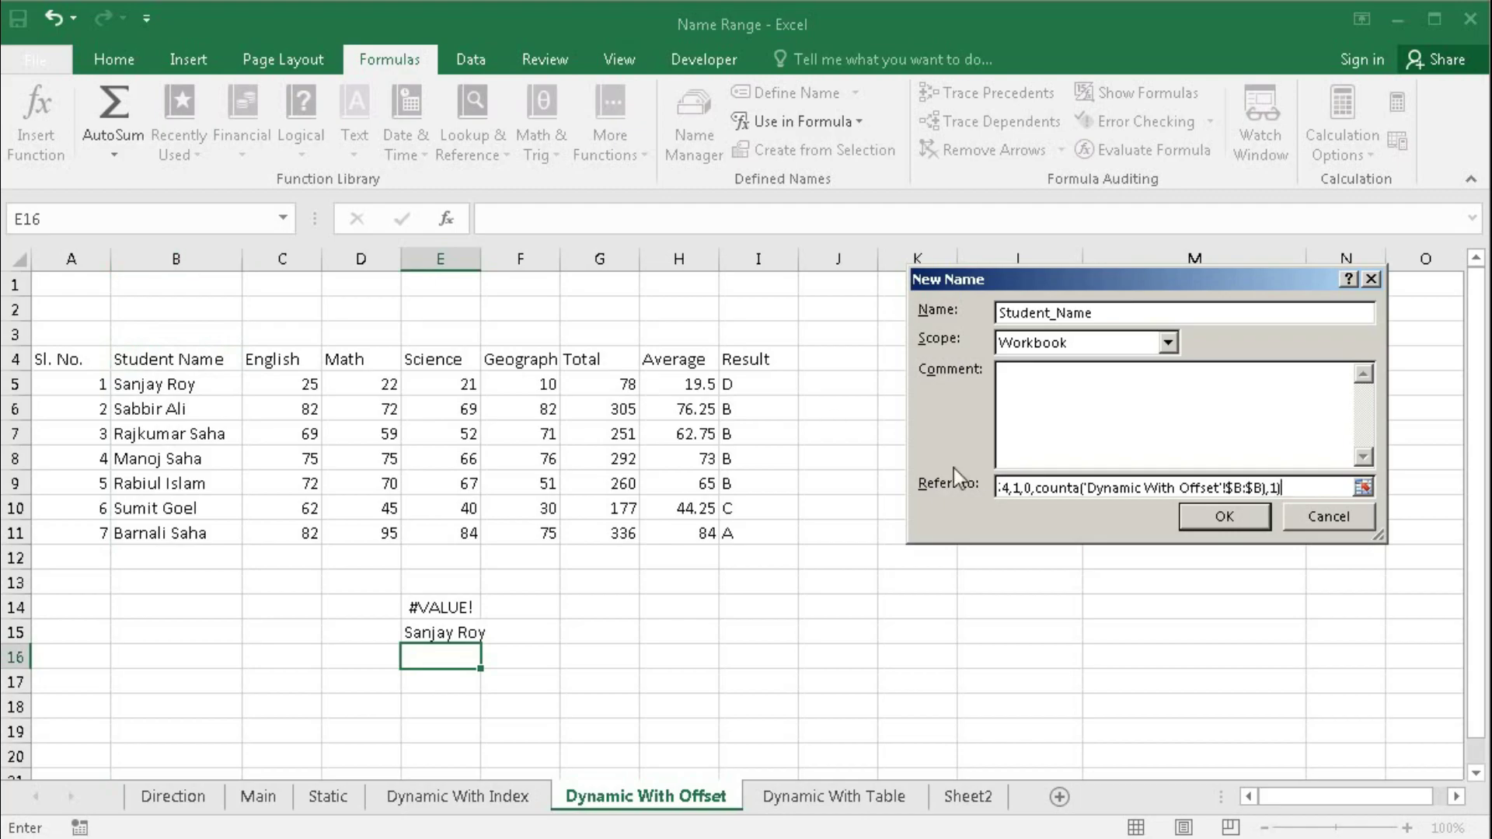
click(1217, 517)
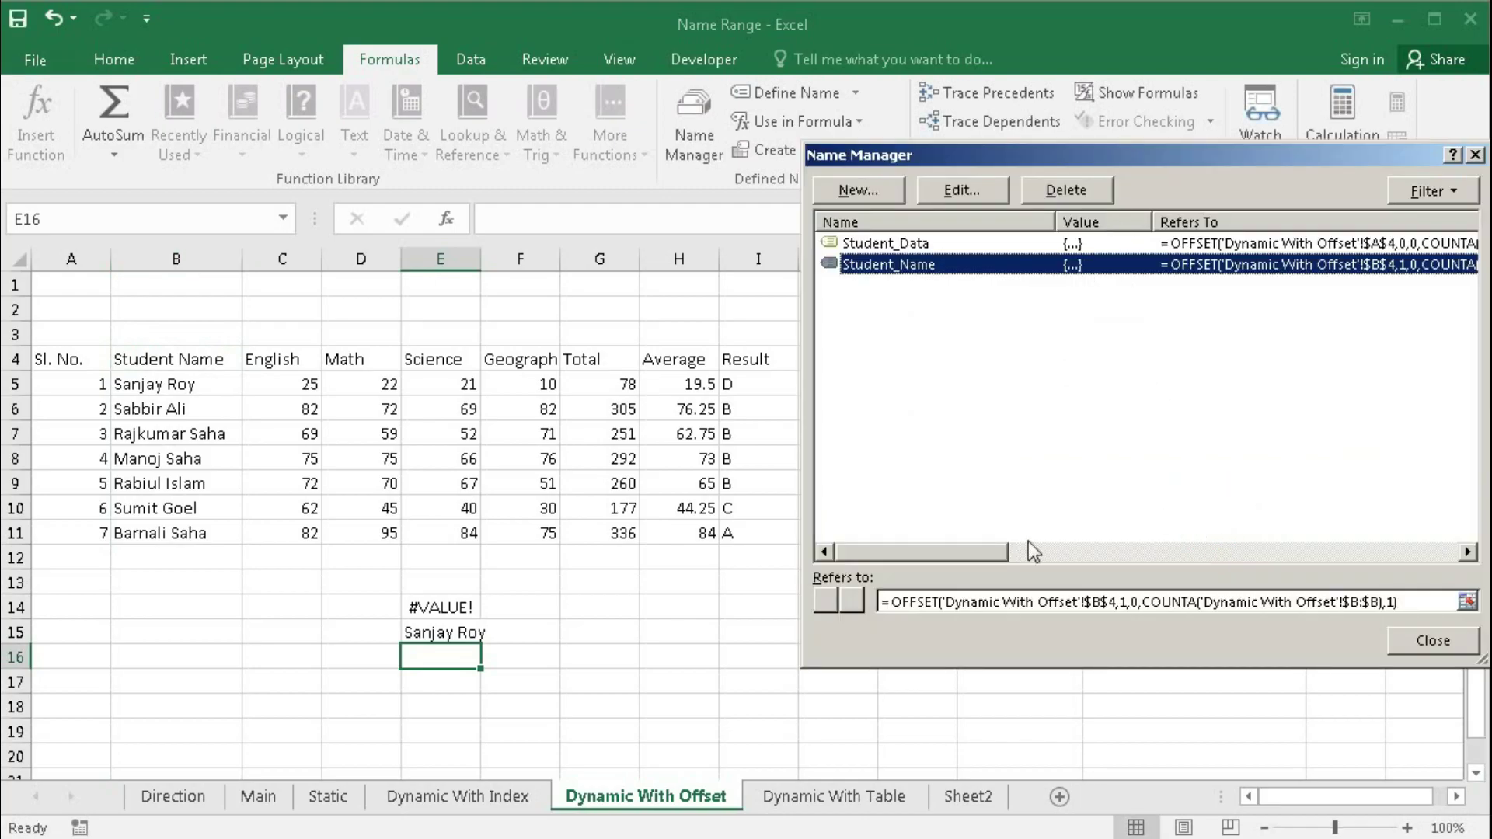
Step: Subtract 1 from the COUNTA height in the Student_Name formula, save it, check the covered range and close the Name Manager
click(1004, 602)
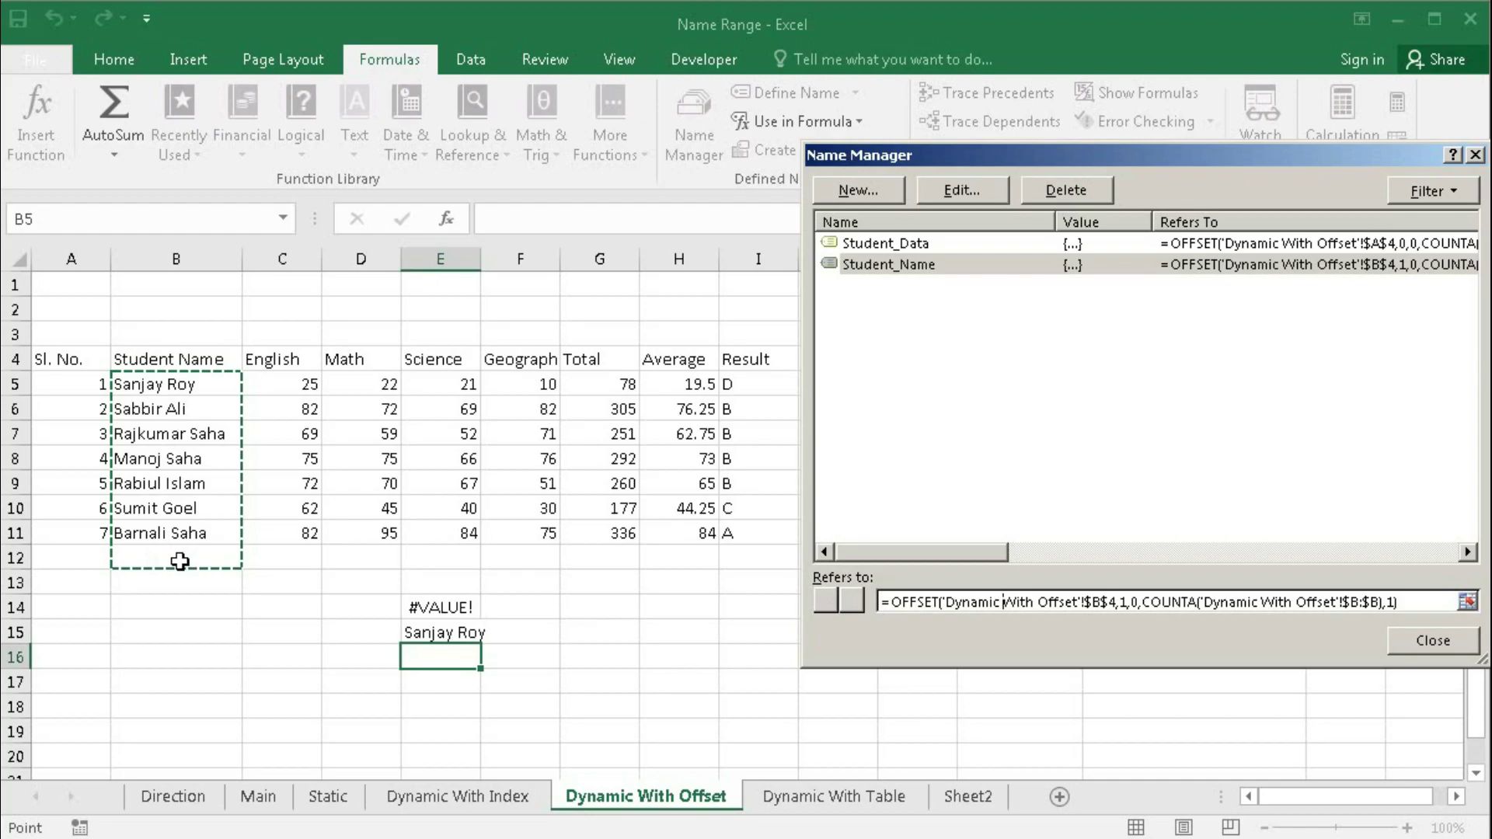
click(1142, 604)
drag(1141, 603, 1384, 603)
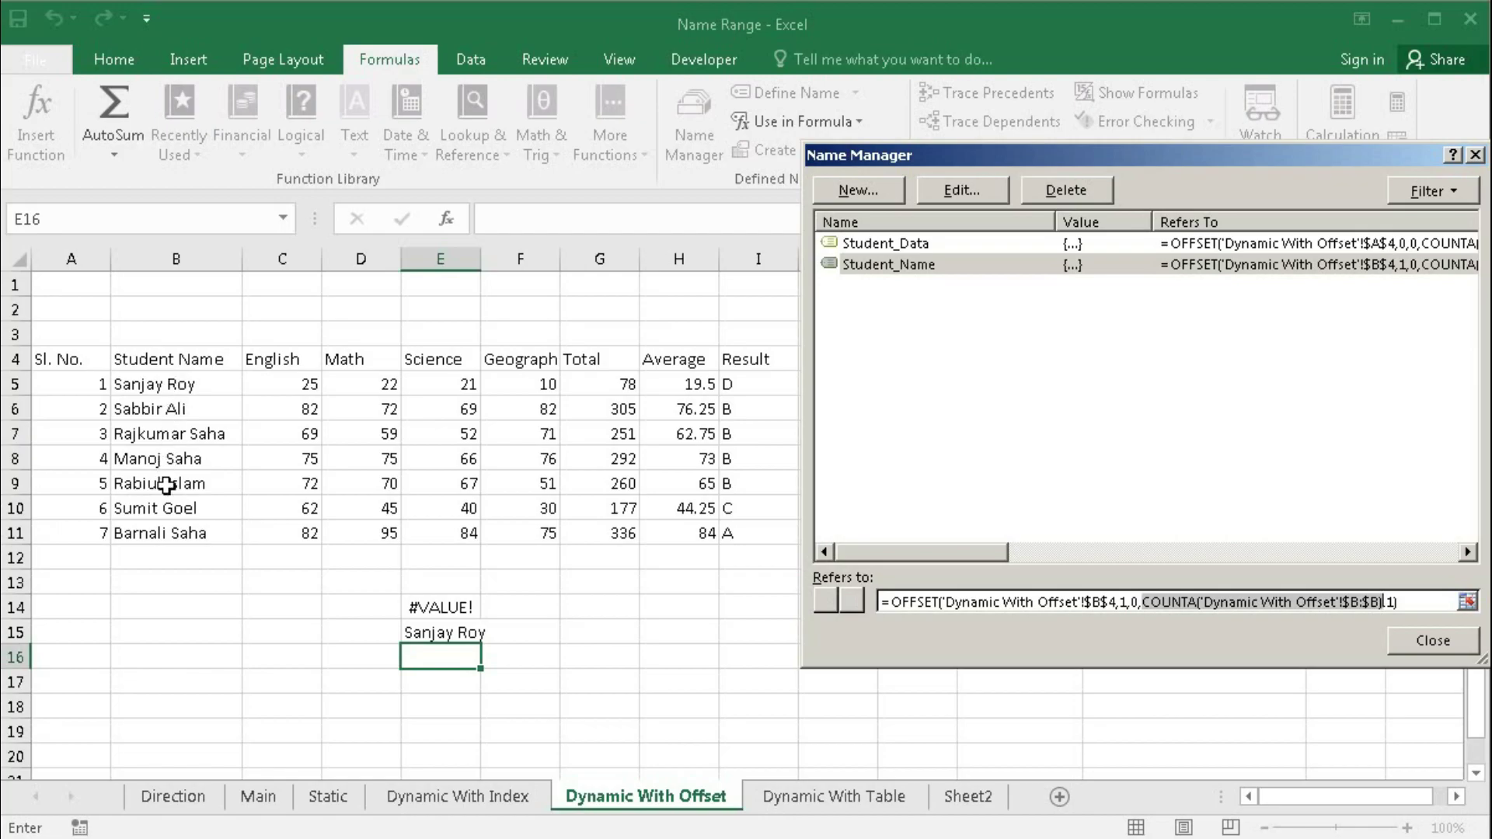
click(1386, 603)
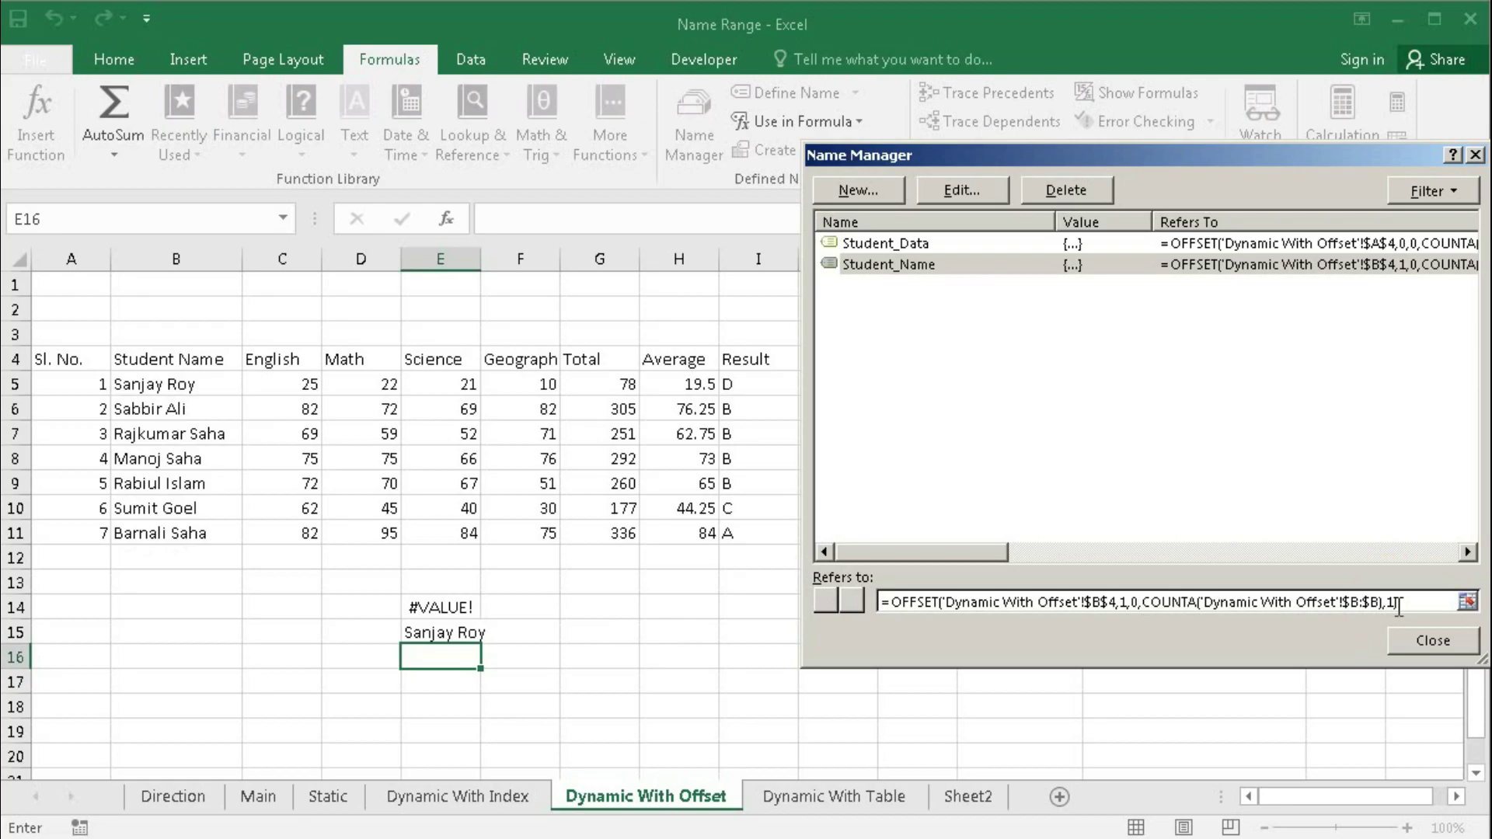
click(1399, 605)
text(-1)
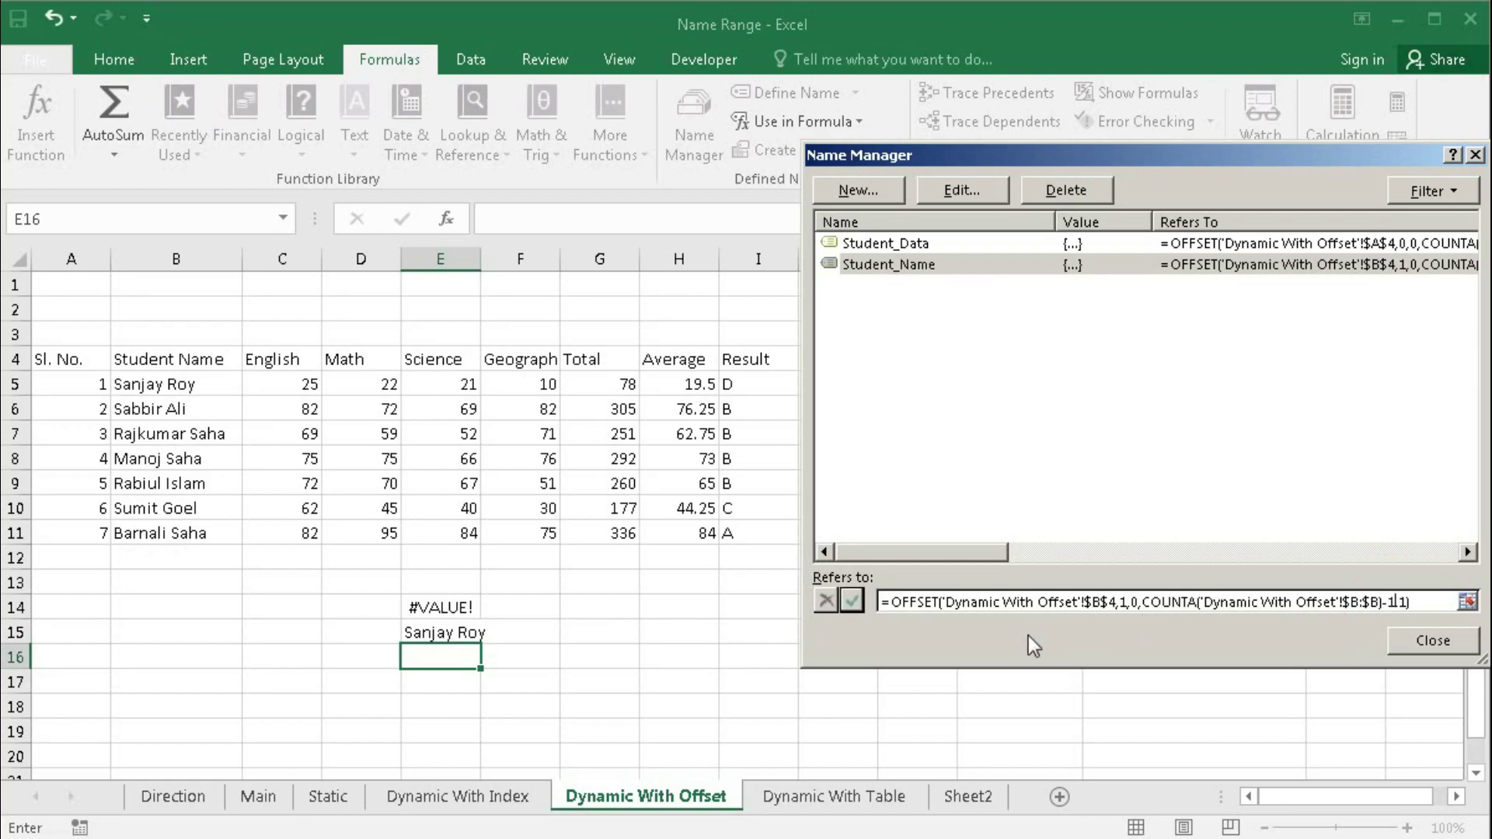
click(861, 602)
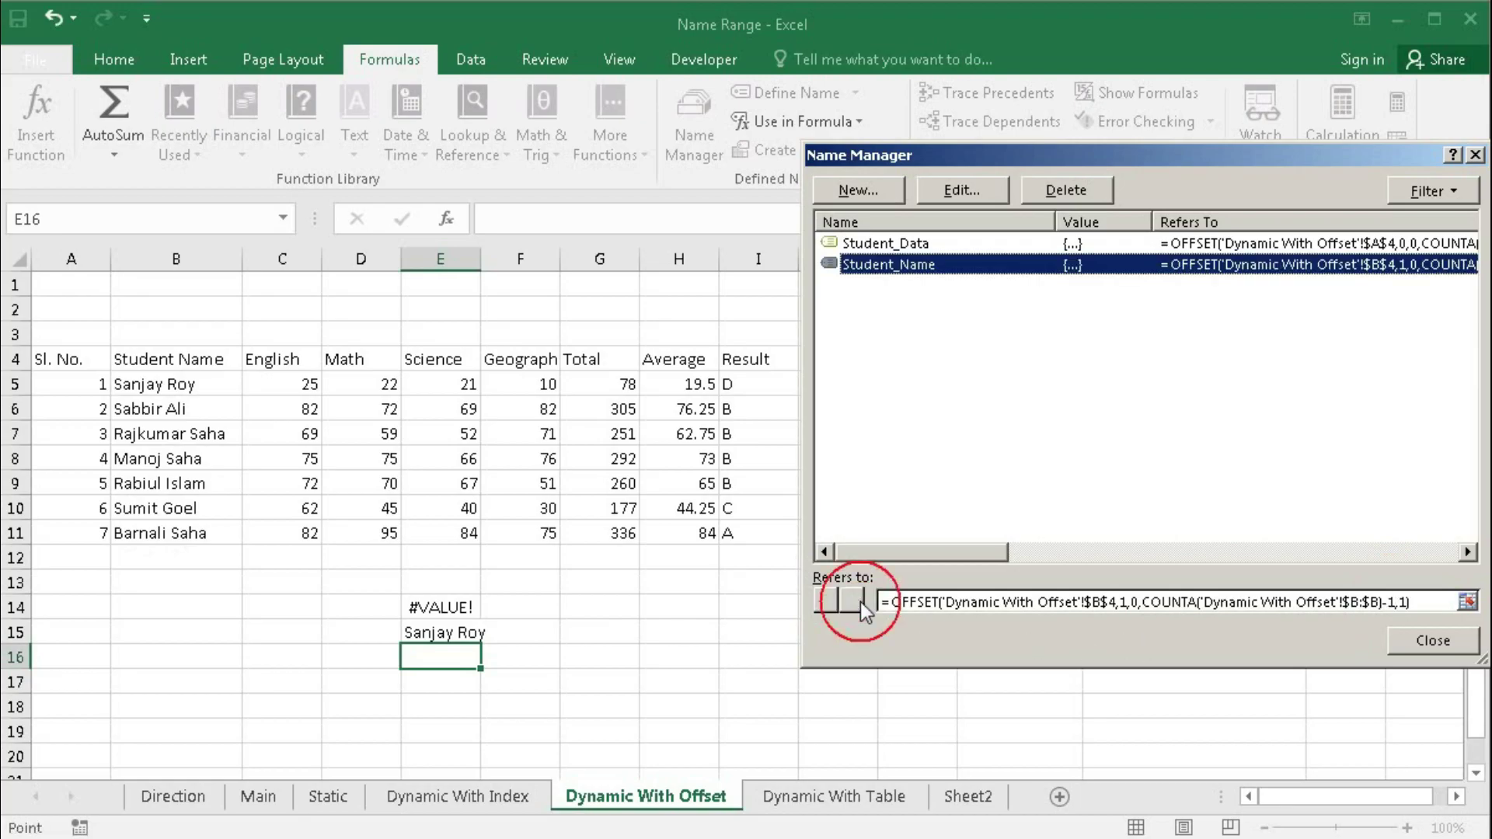
click(910, 600)
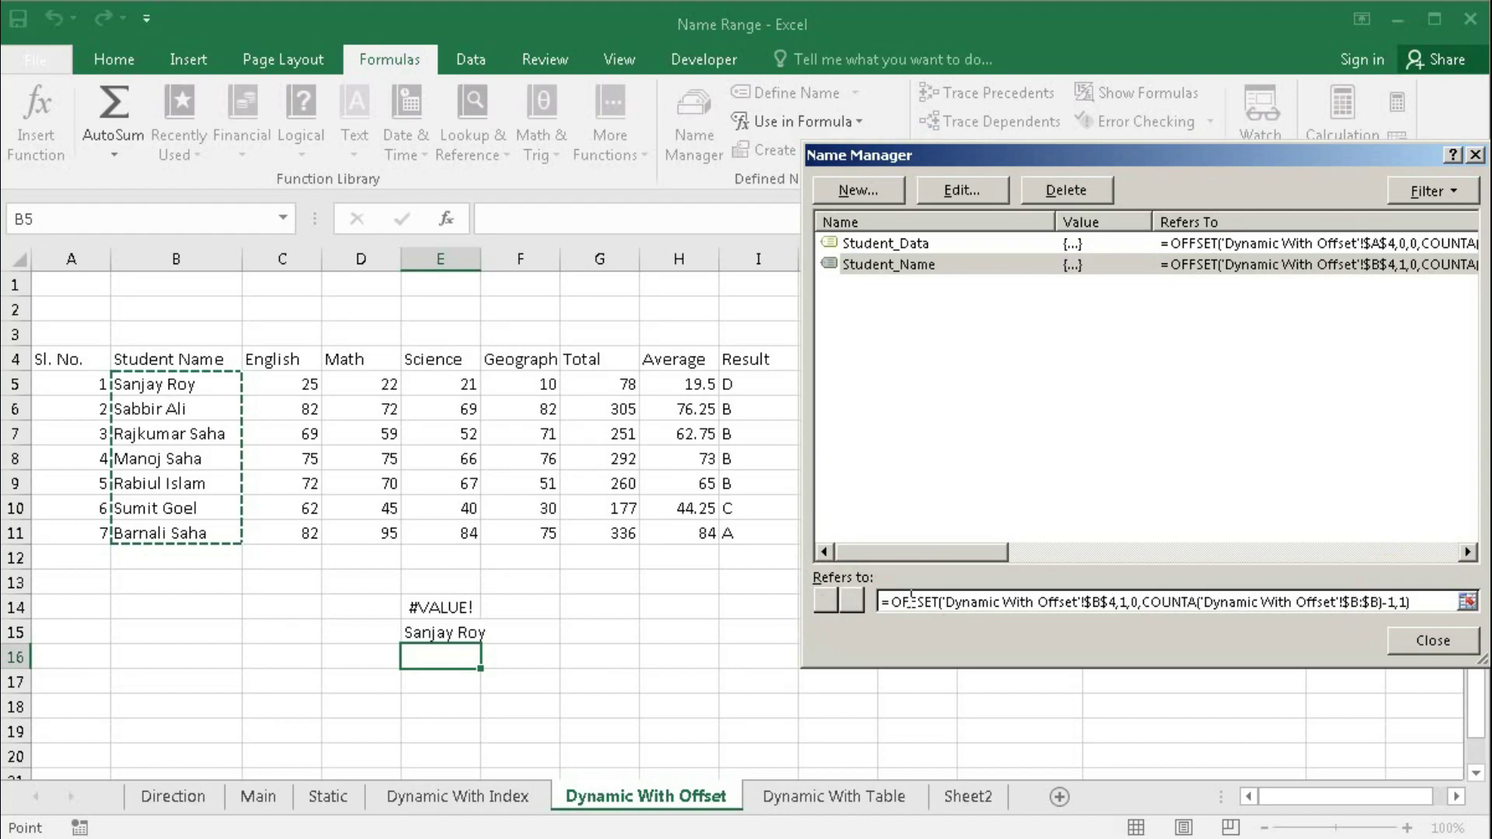
click(1458, 645)
Step: Add a new student record in row 12 with serial number 8 and the student's full name
click(94, 554)
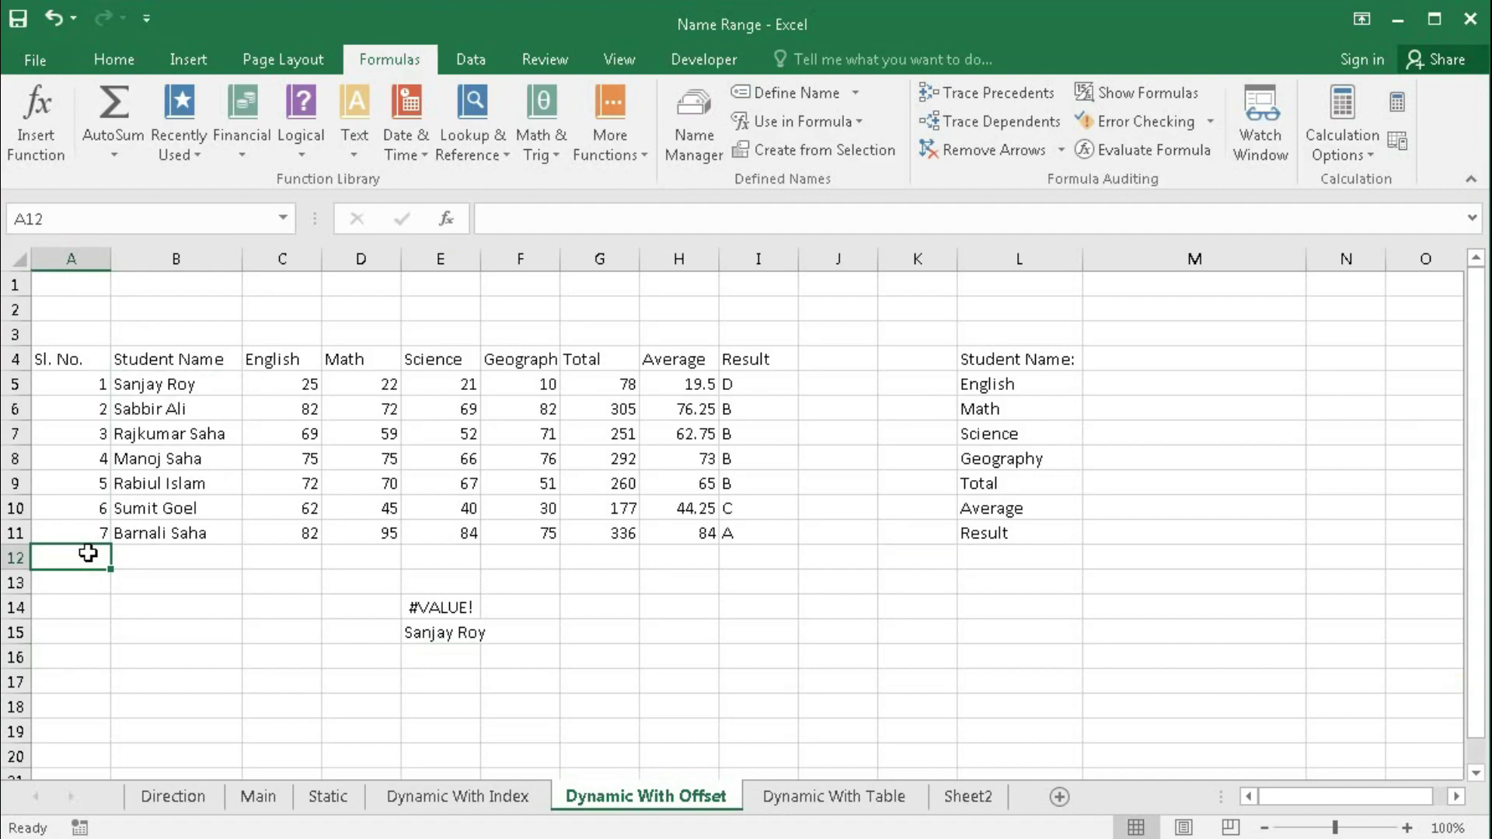
text(8)
key(Tab)
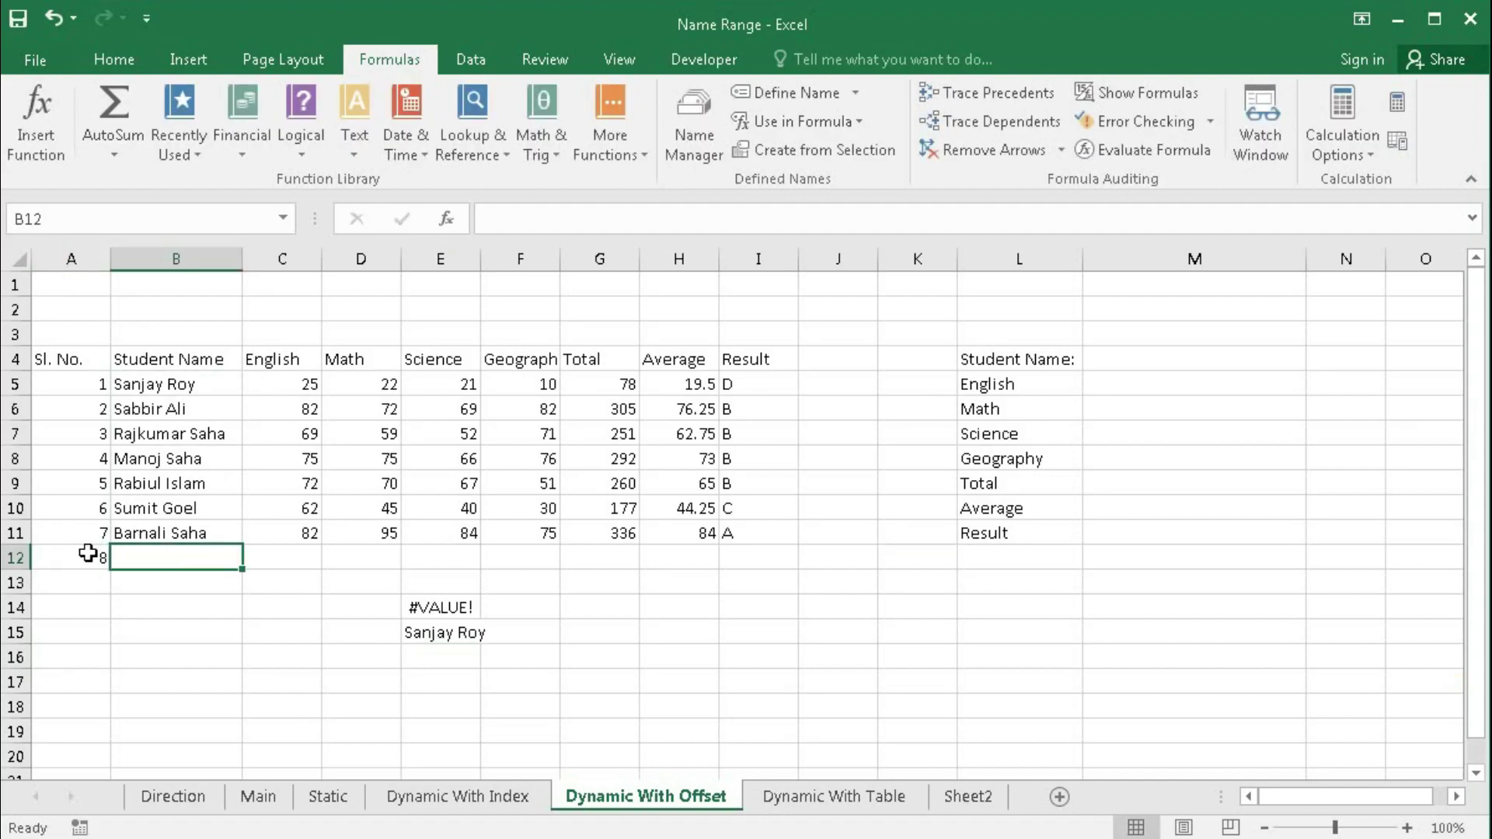
text(Santo)
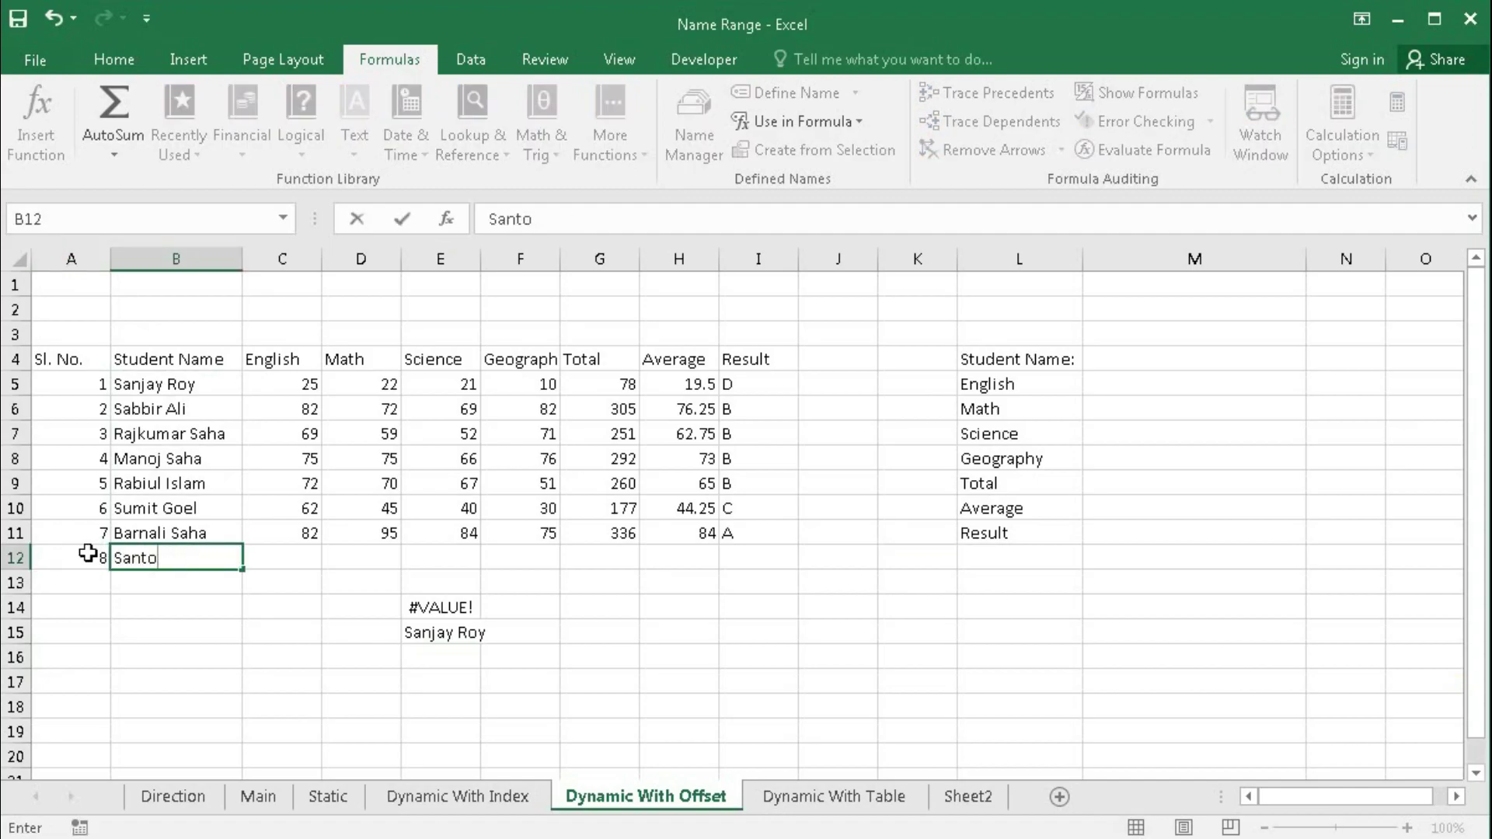
text(sh Mandal)
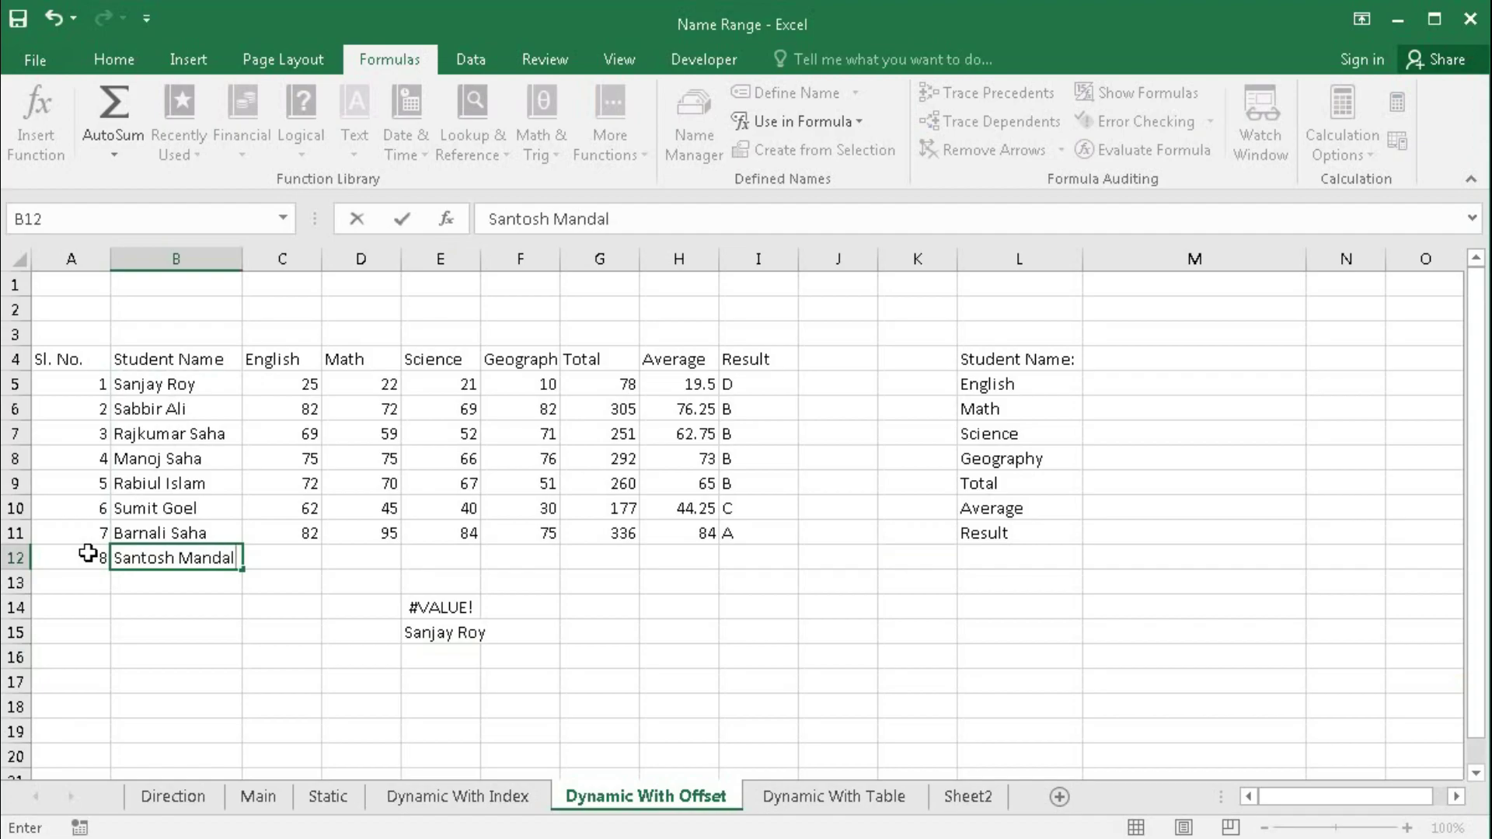
key(Tab)
Step: Check the ranges covered by the Student_Data and Student_Name names in the Name Manager
click(697, 138)
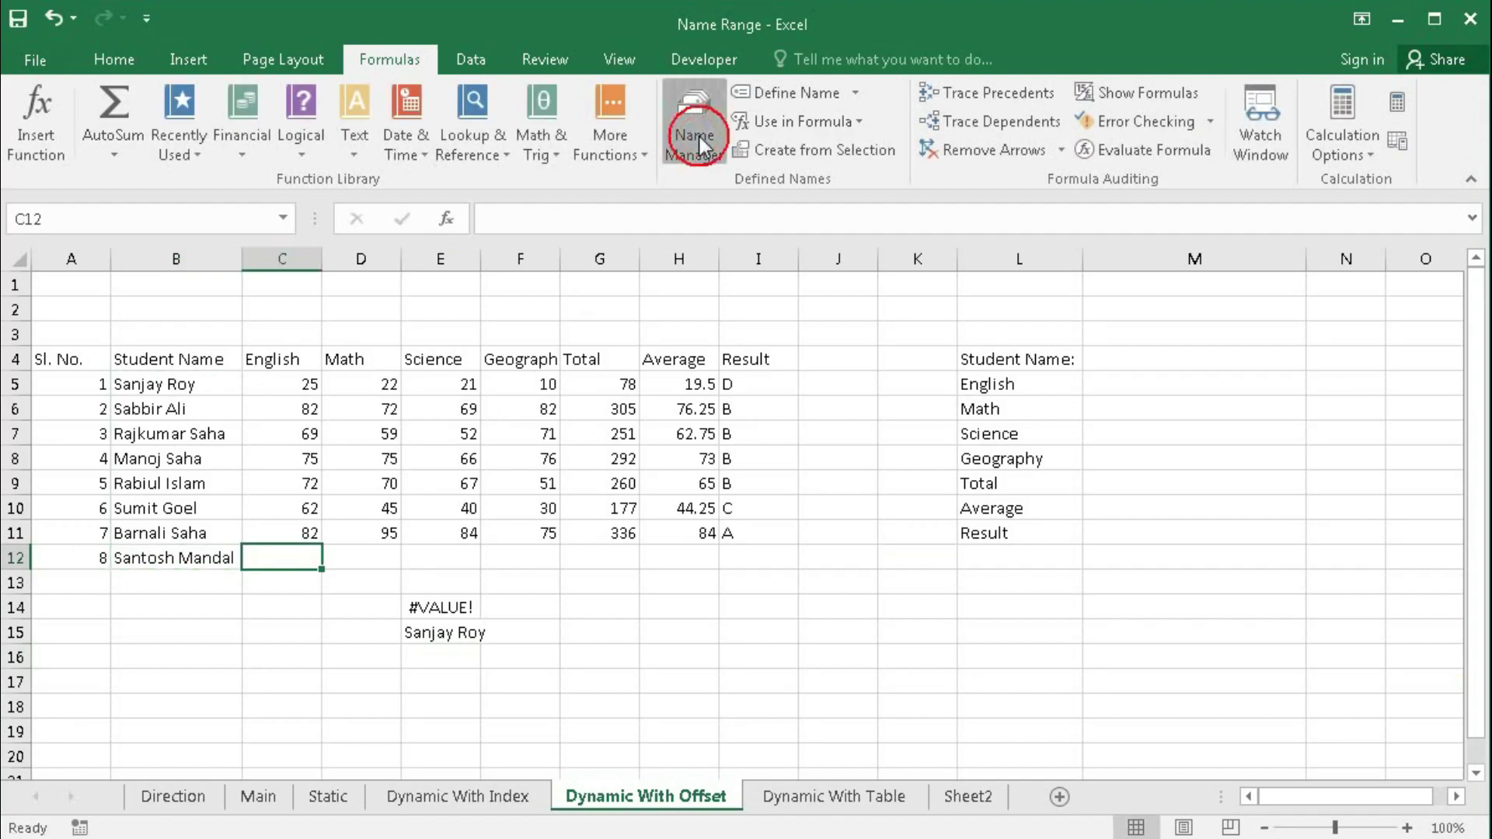
click(1004, 598)
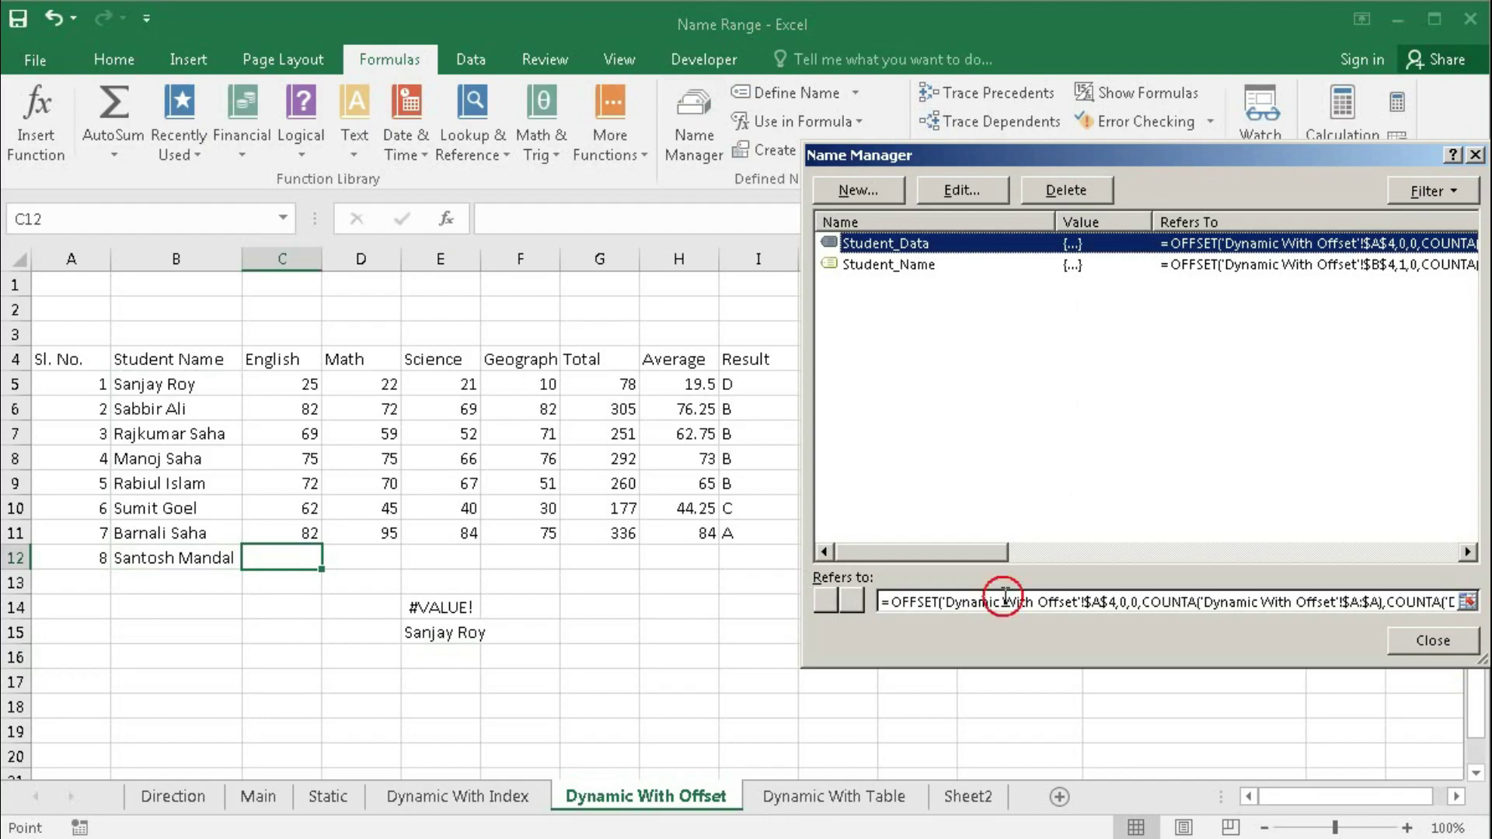
click(878, 265)
click(968, 602)
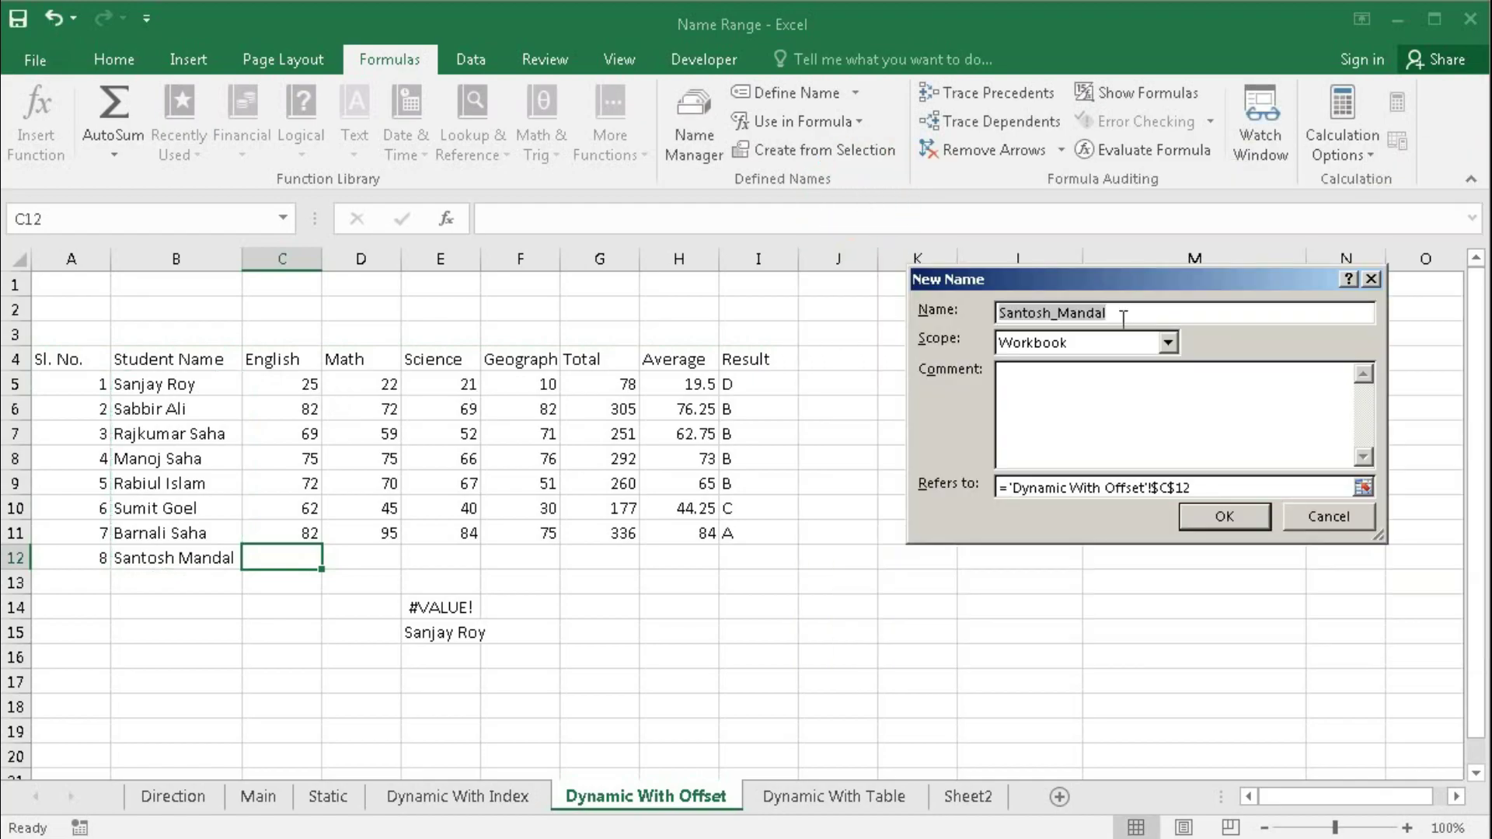
Step: Start a new workbook-scoped name English with an OFFSET formula starting from C4, offset 1 row and 0 columns
text(E)
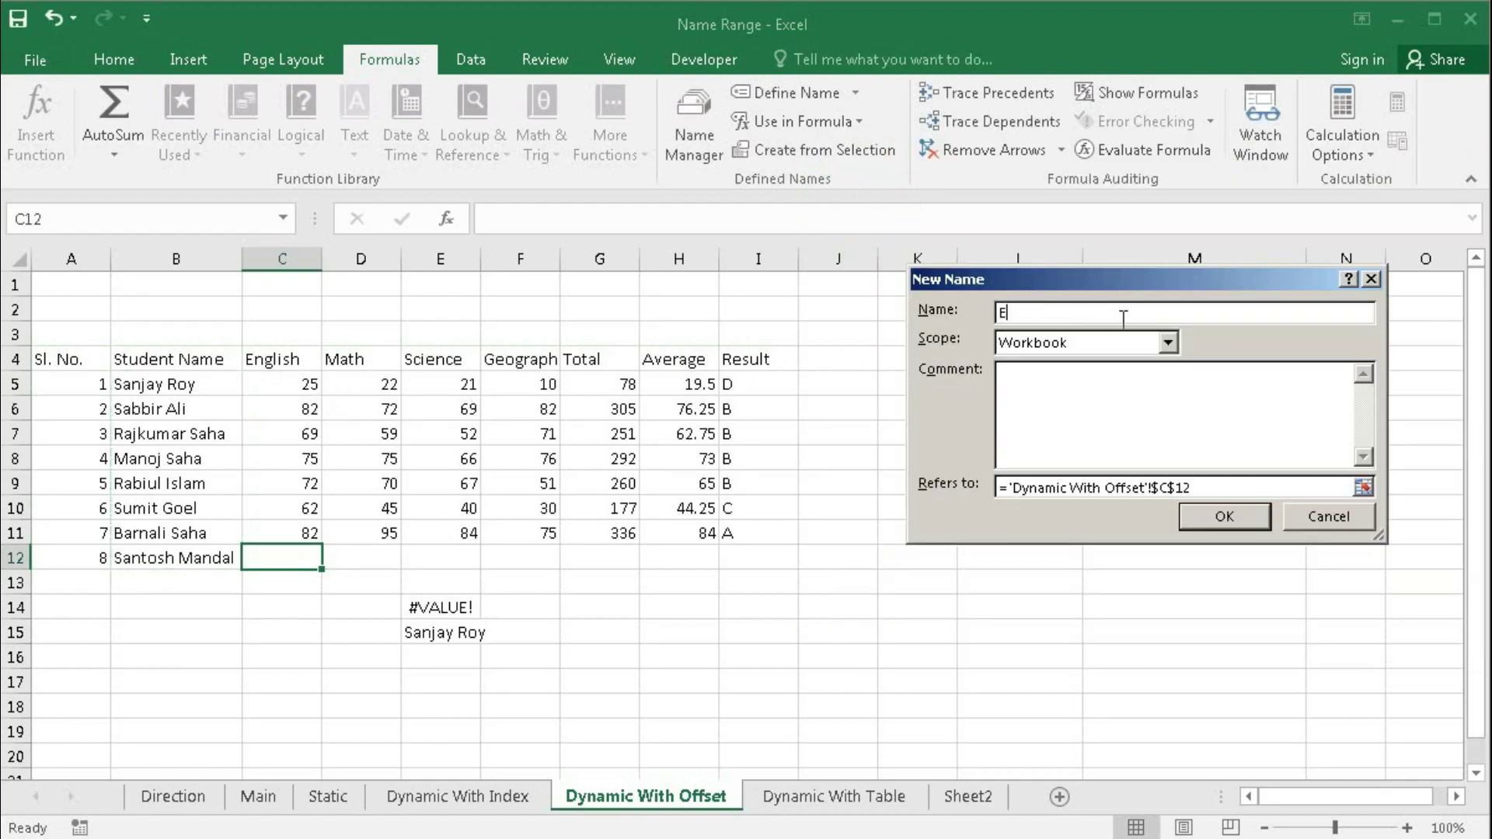
text(nglish)
drag(1200, 488, 935, 486)
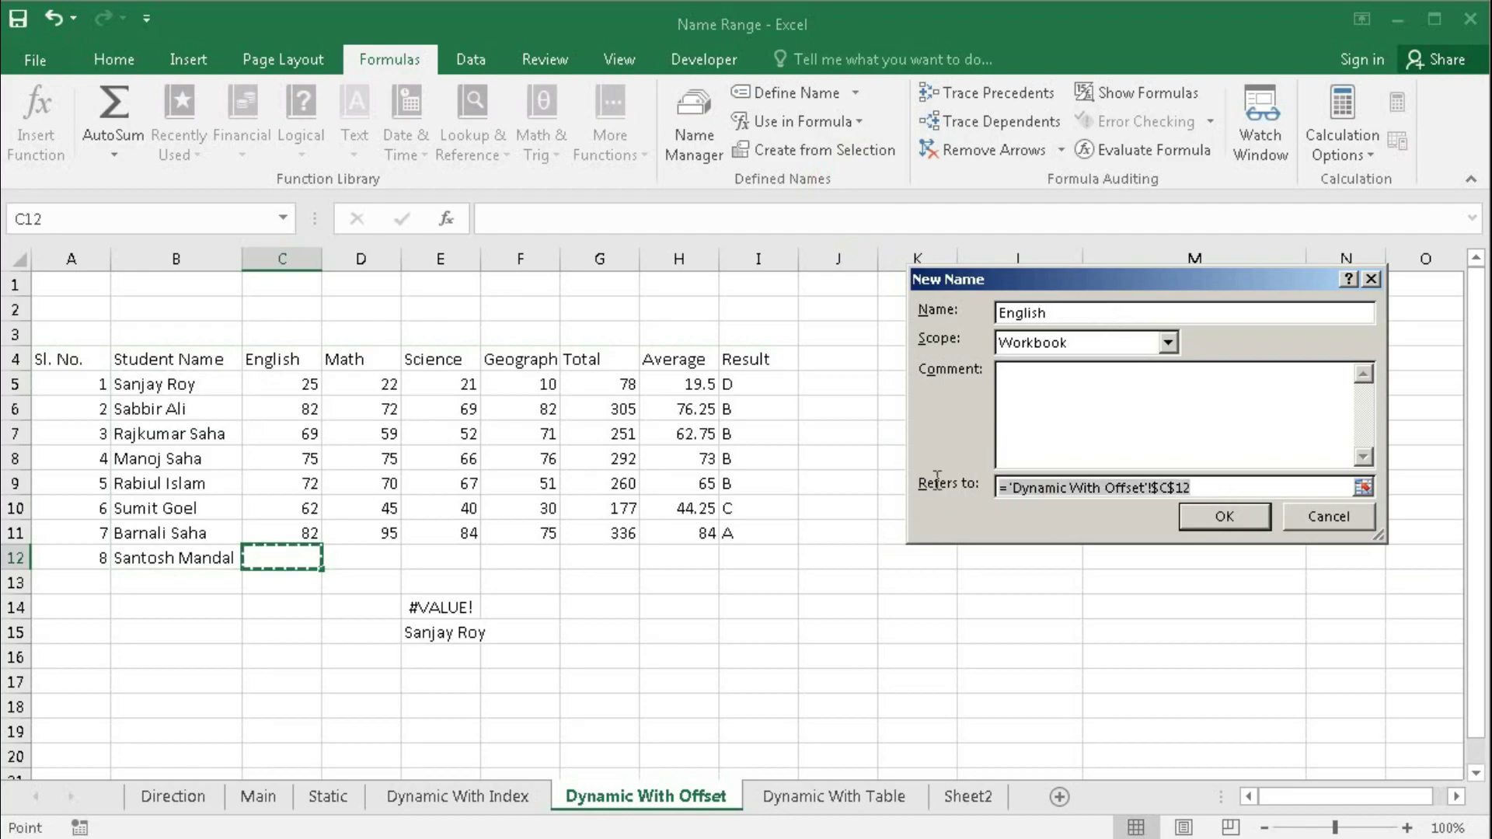
text(=of)
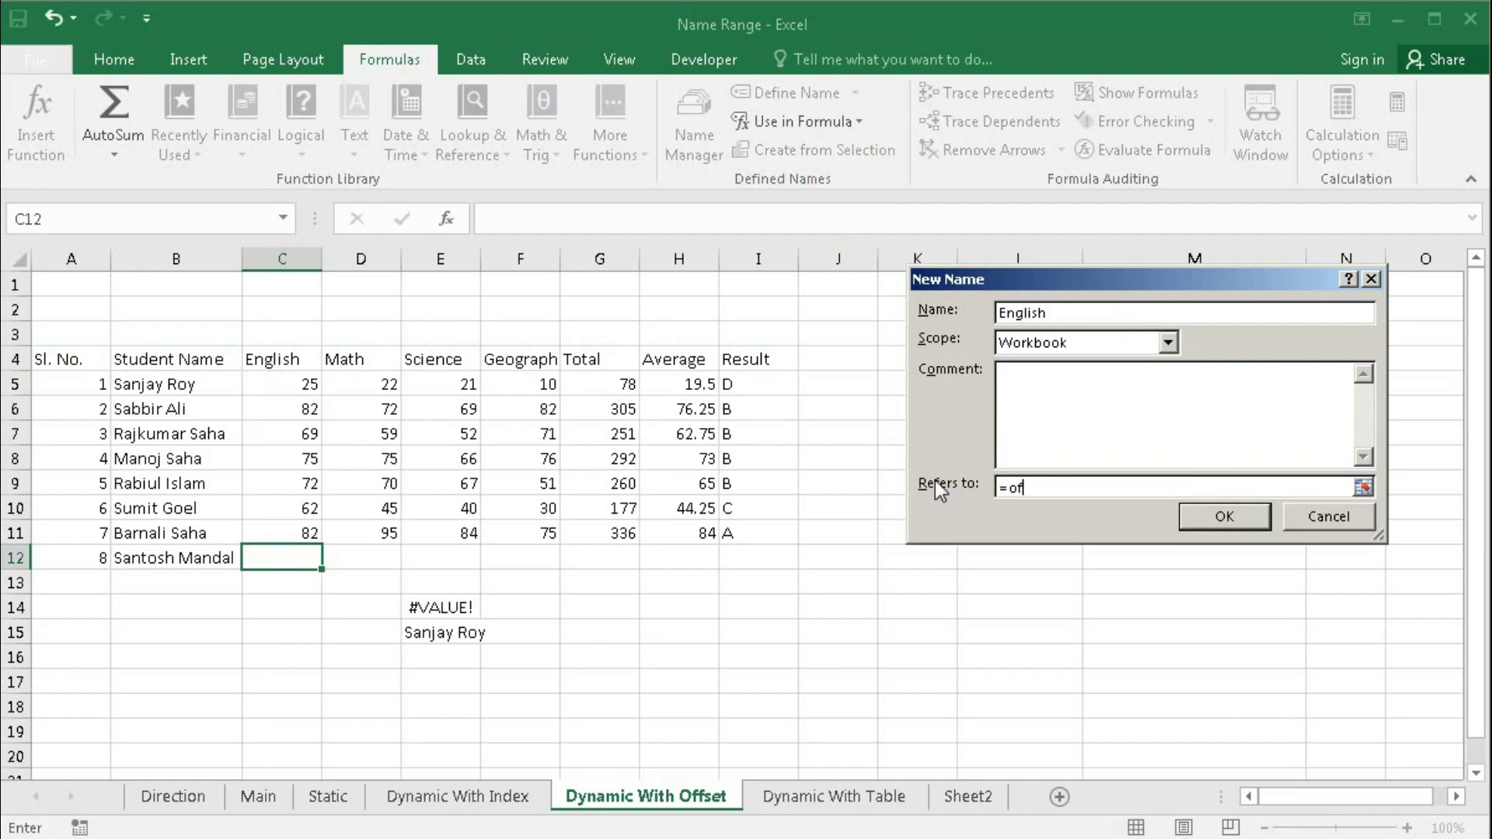
text(fset()
click(273, 359)
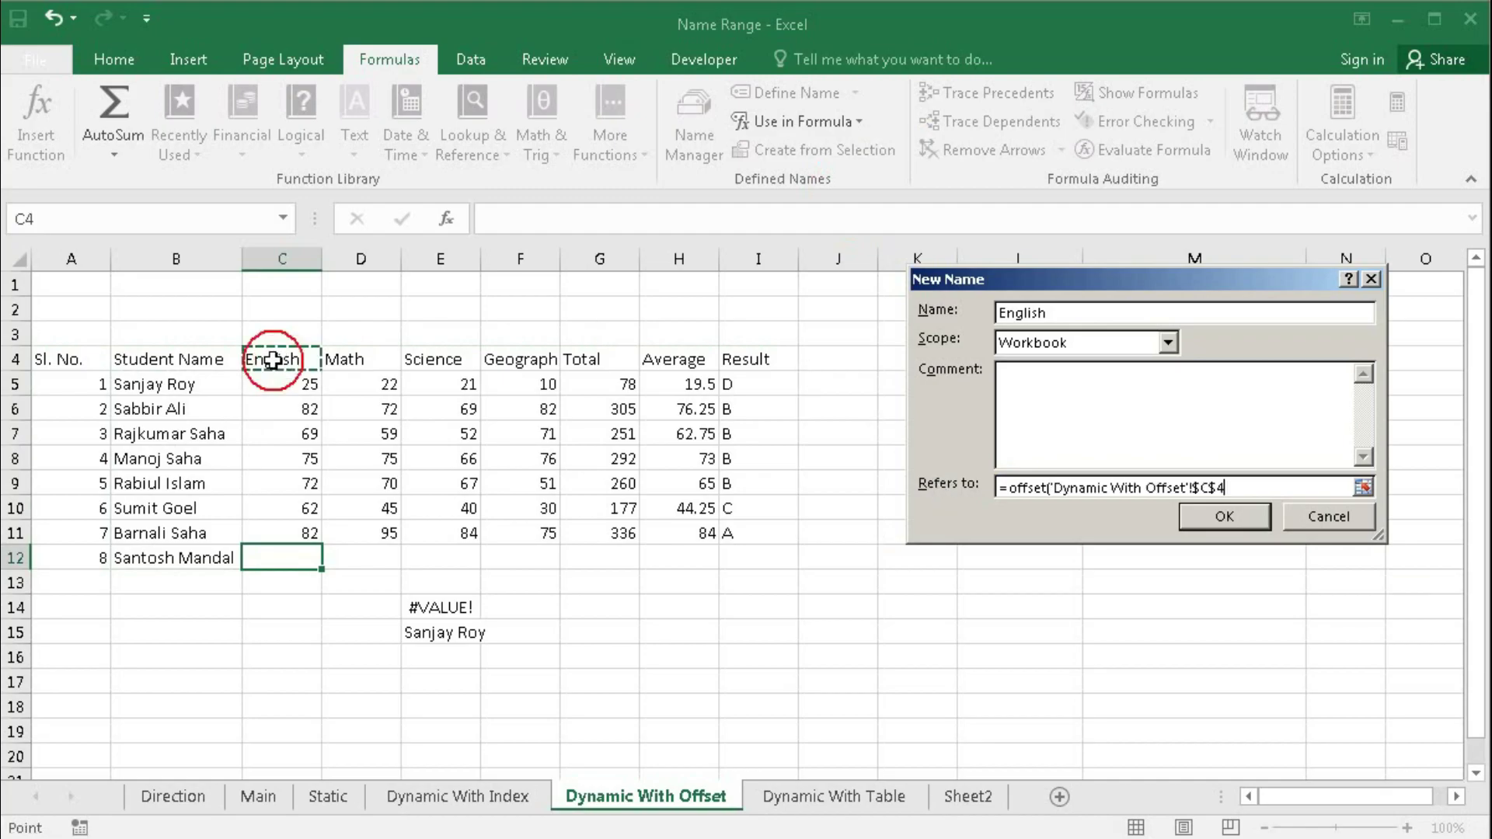
text(,)
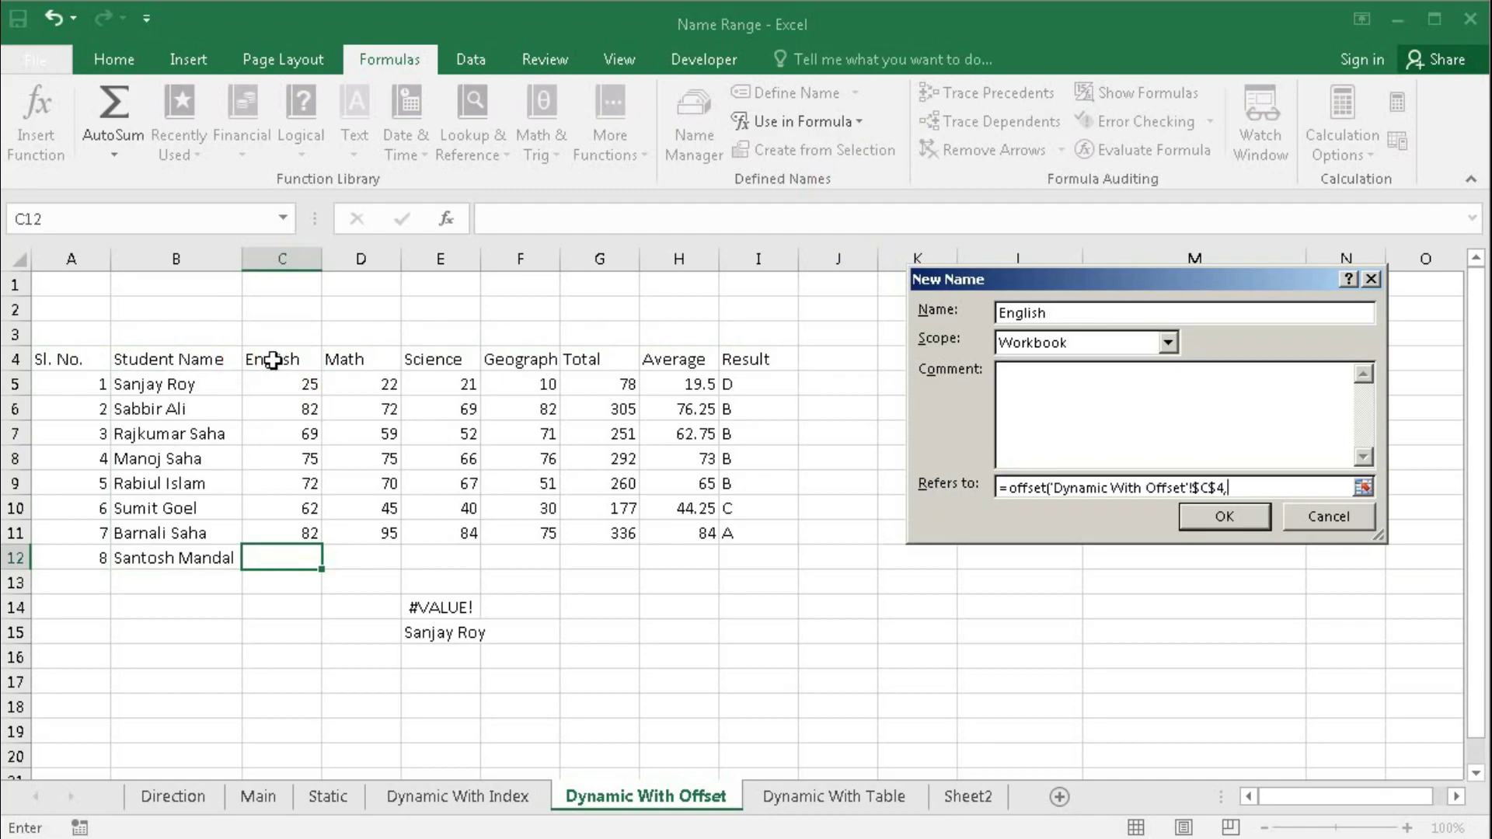
text(1,0)
Step: Complete the English formula with a COUNT of column C as height and 1 as width, save it and check the covered range
text(,count)
text(()
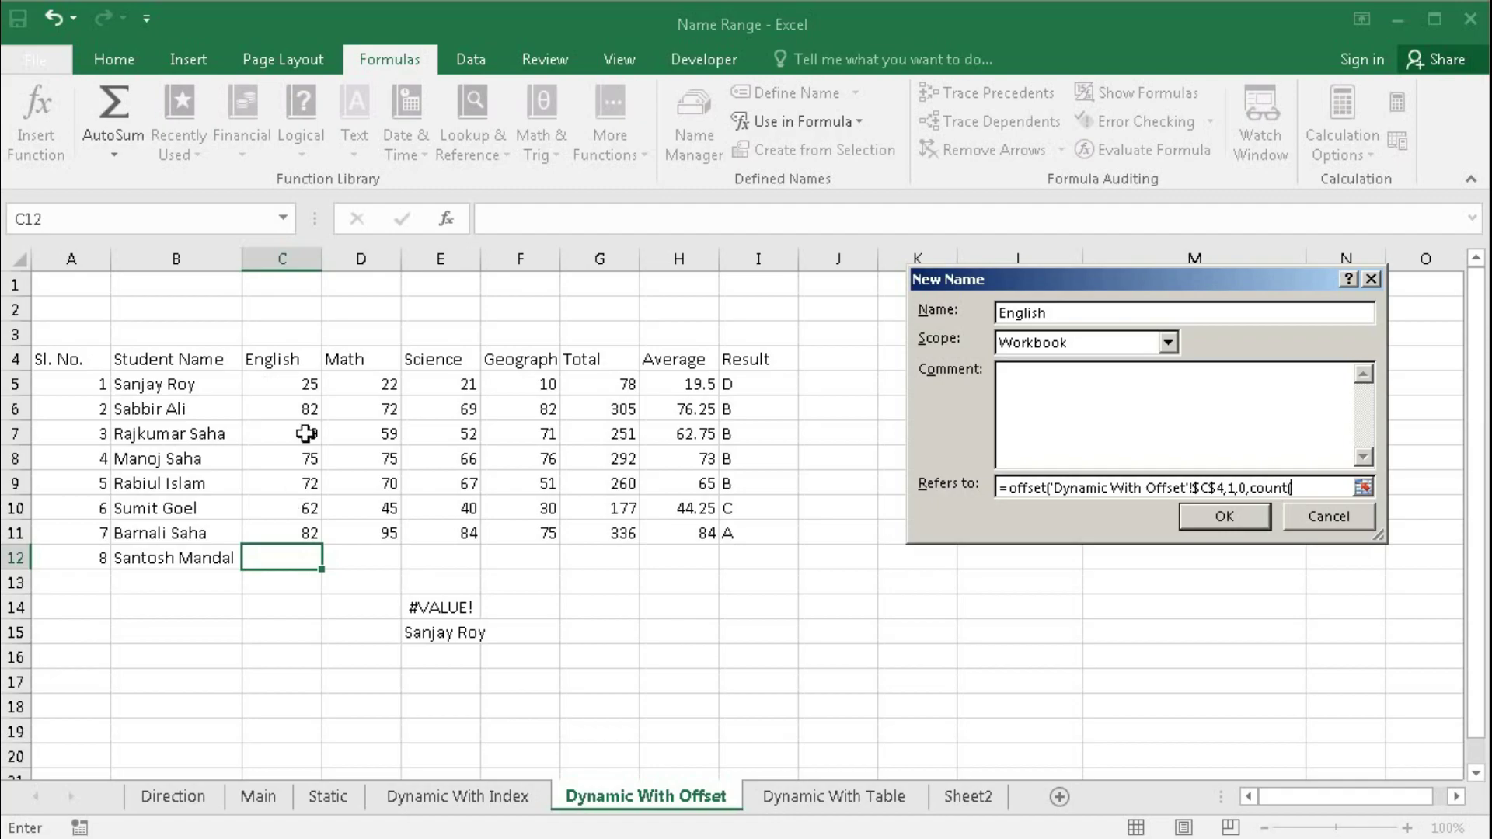
click(286, 259)
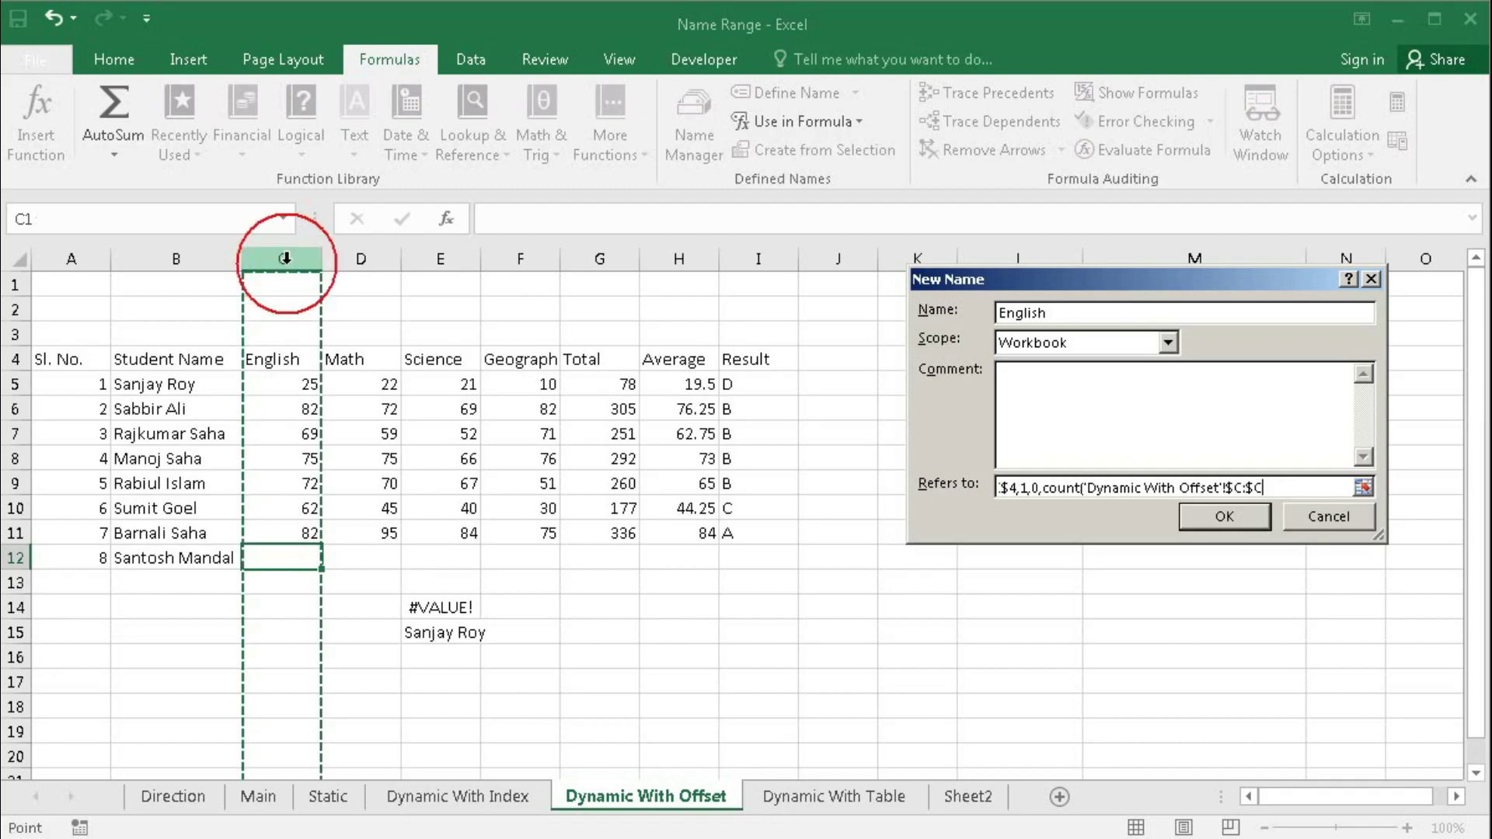
text(),1)
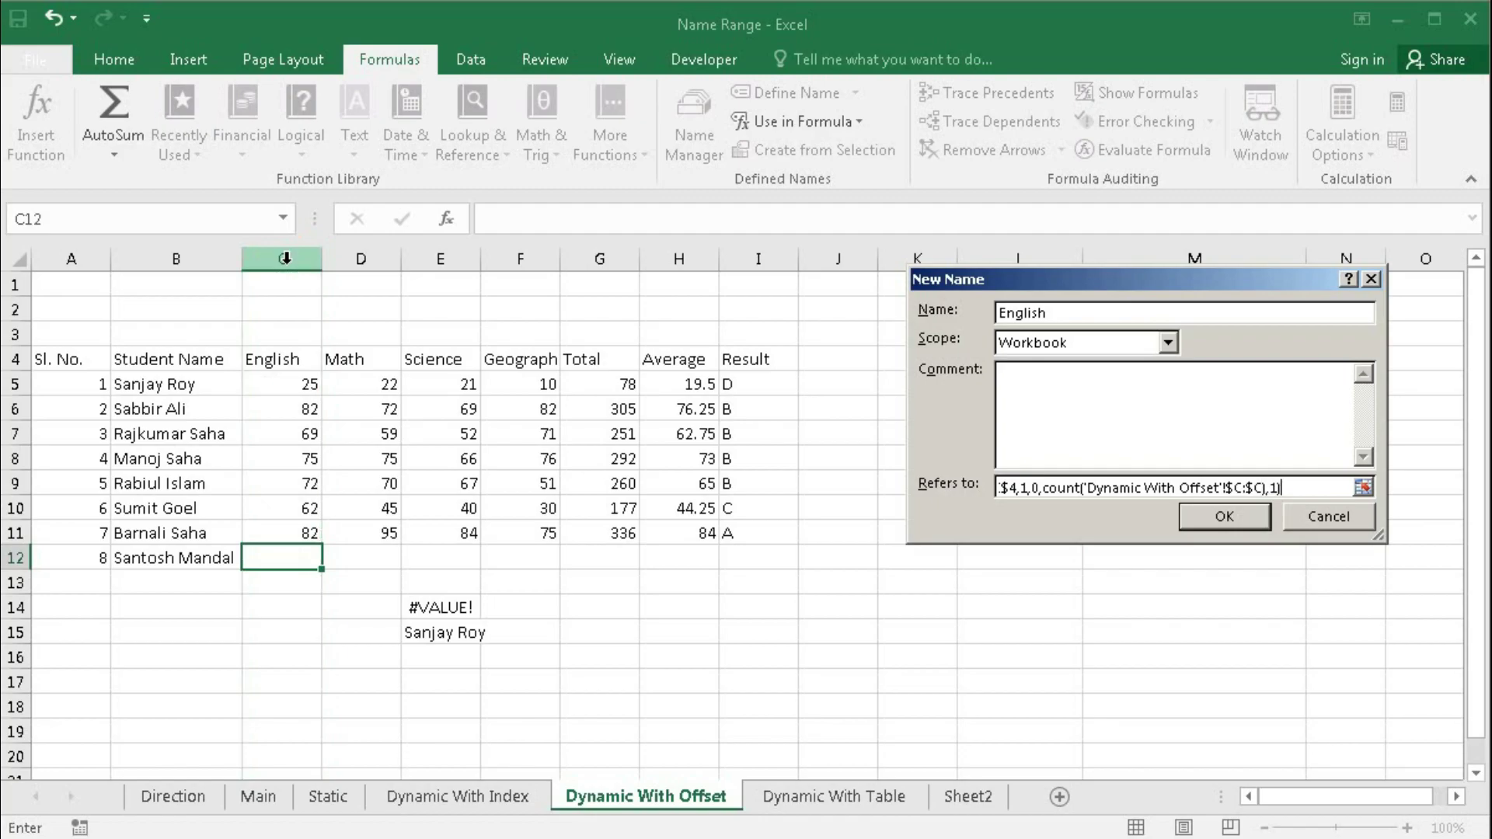
text())
click(1200, 522)
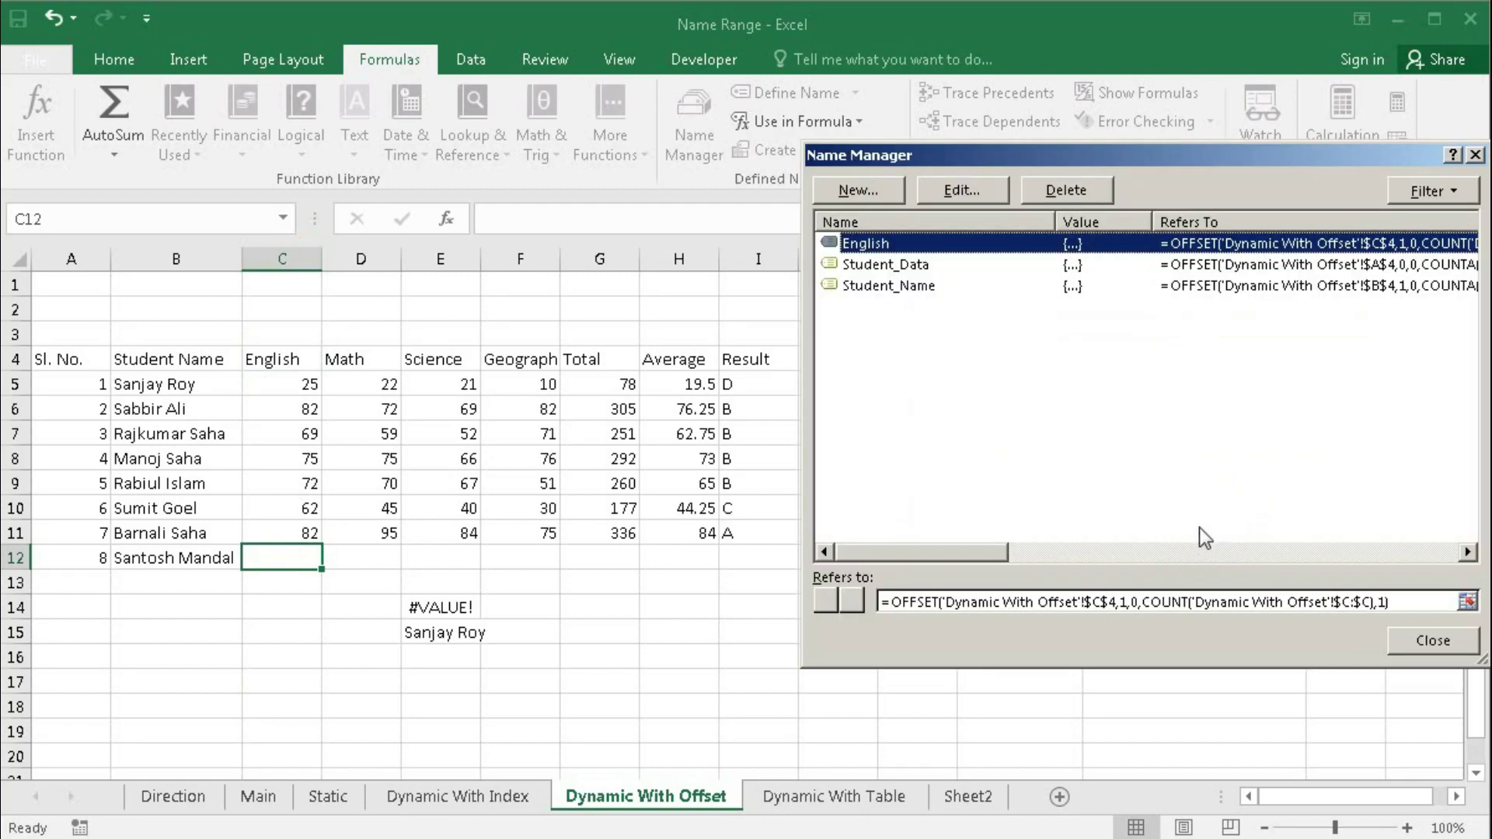
click(1156, 603)
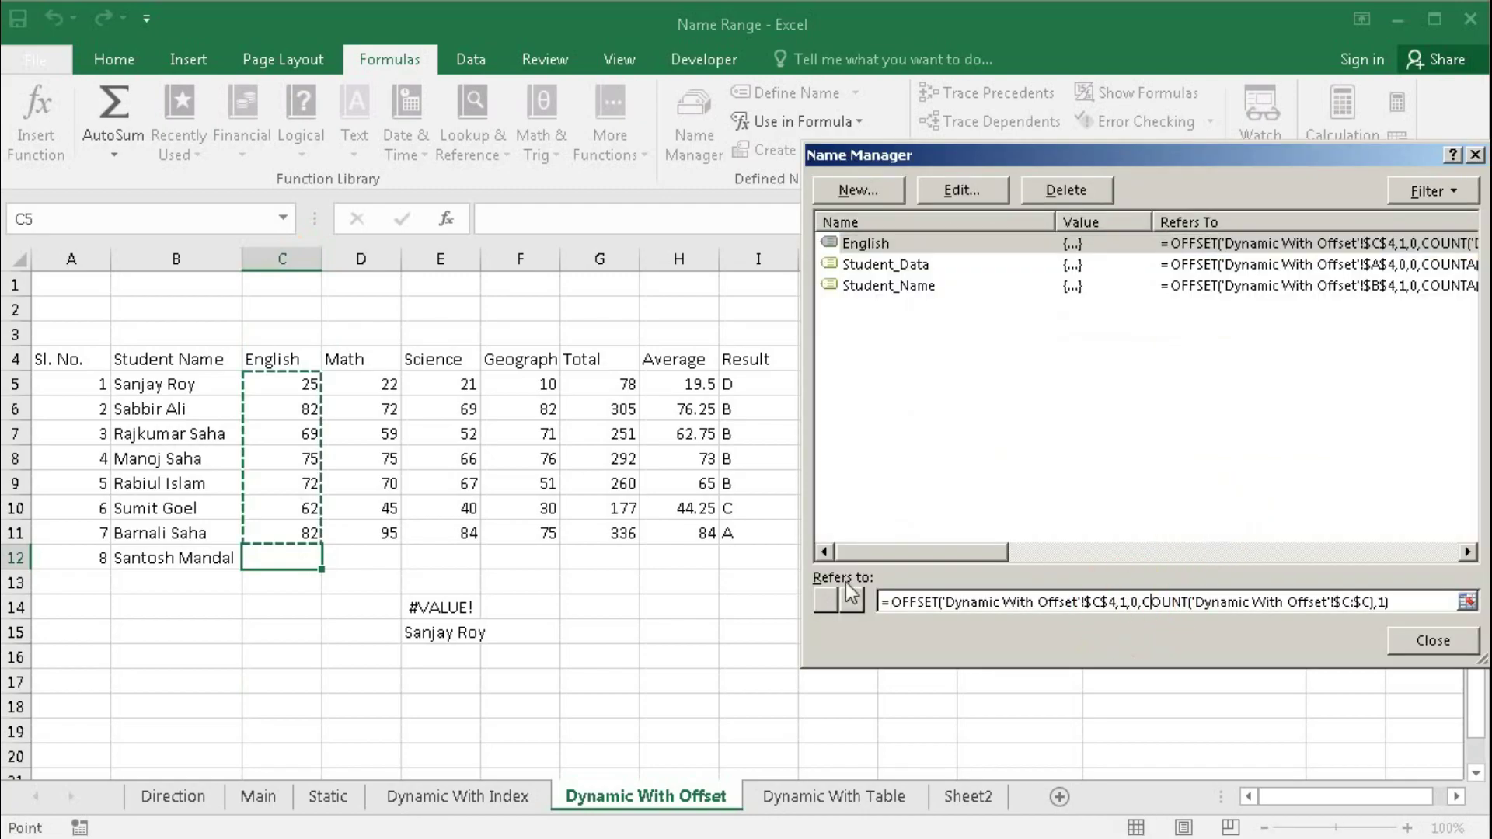
click(1445, 648)
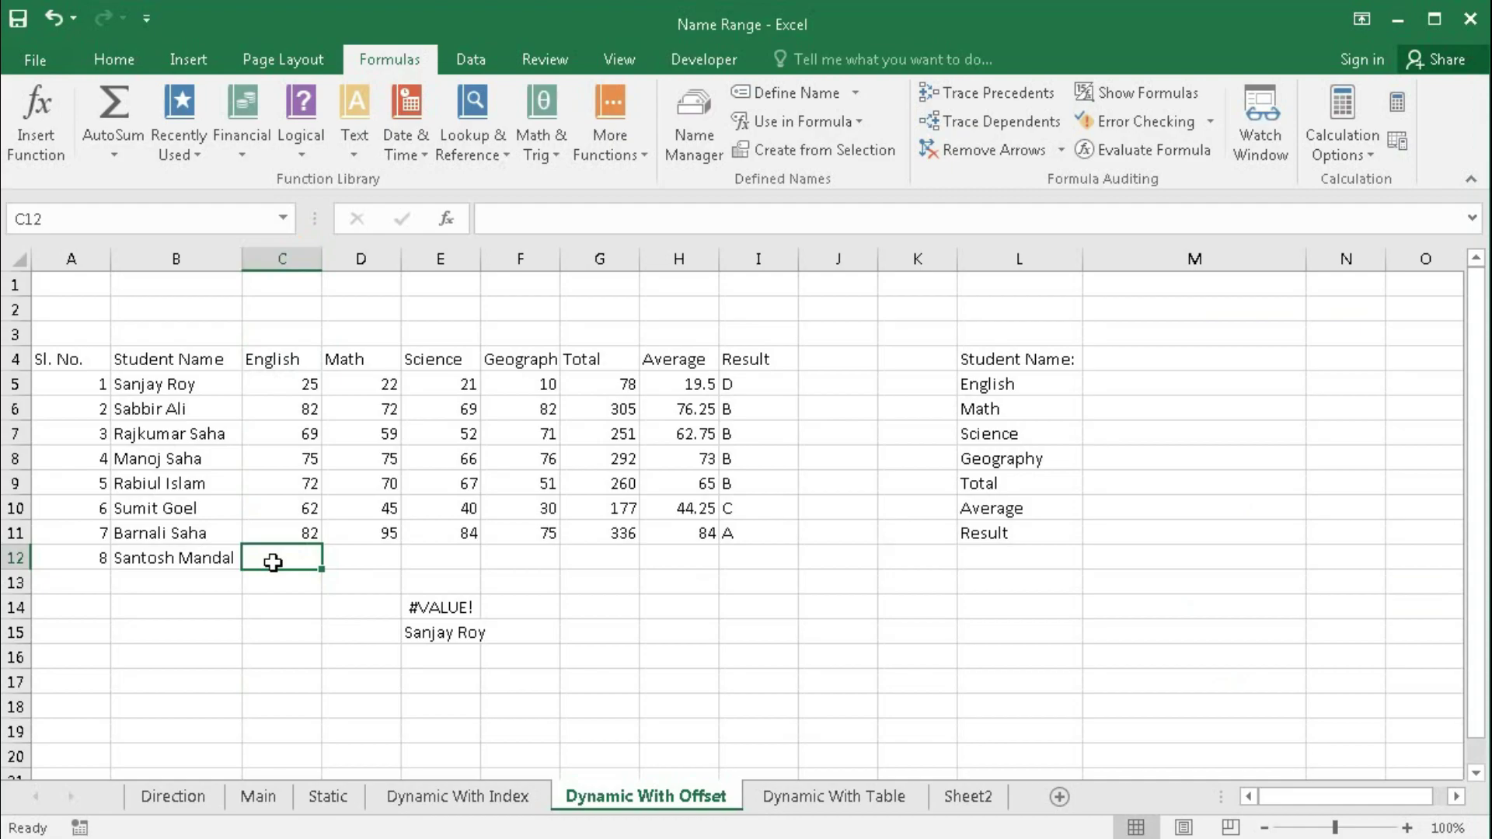
Step: Enter 52 as the new student's English mark in C12 and check the range covered by the English name
text(52)
key(Tab)
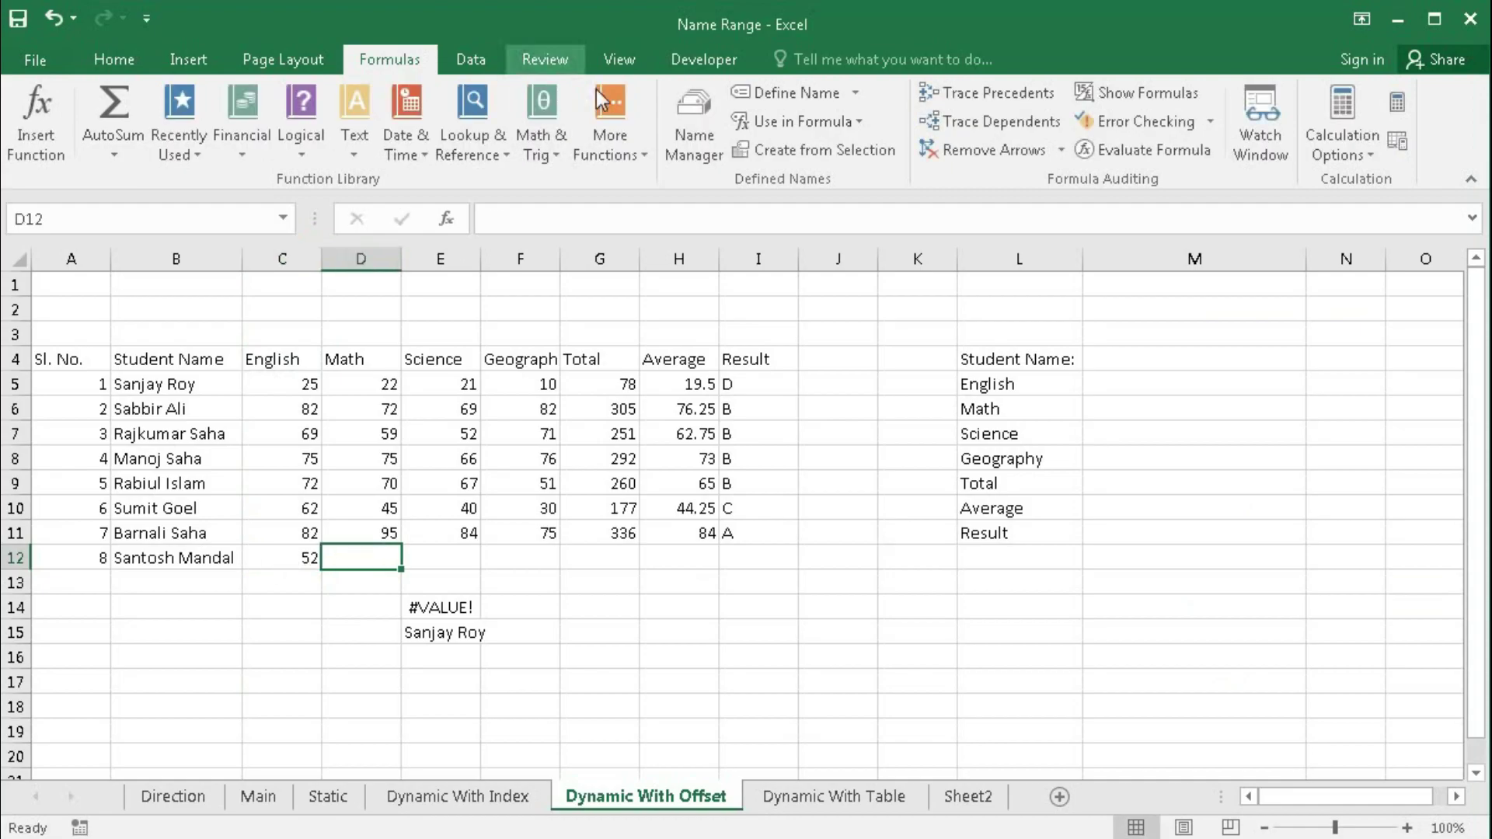
click(694, 117)
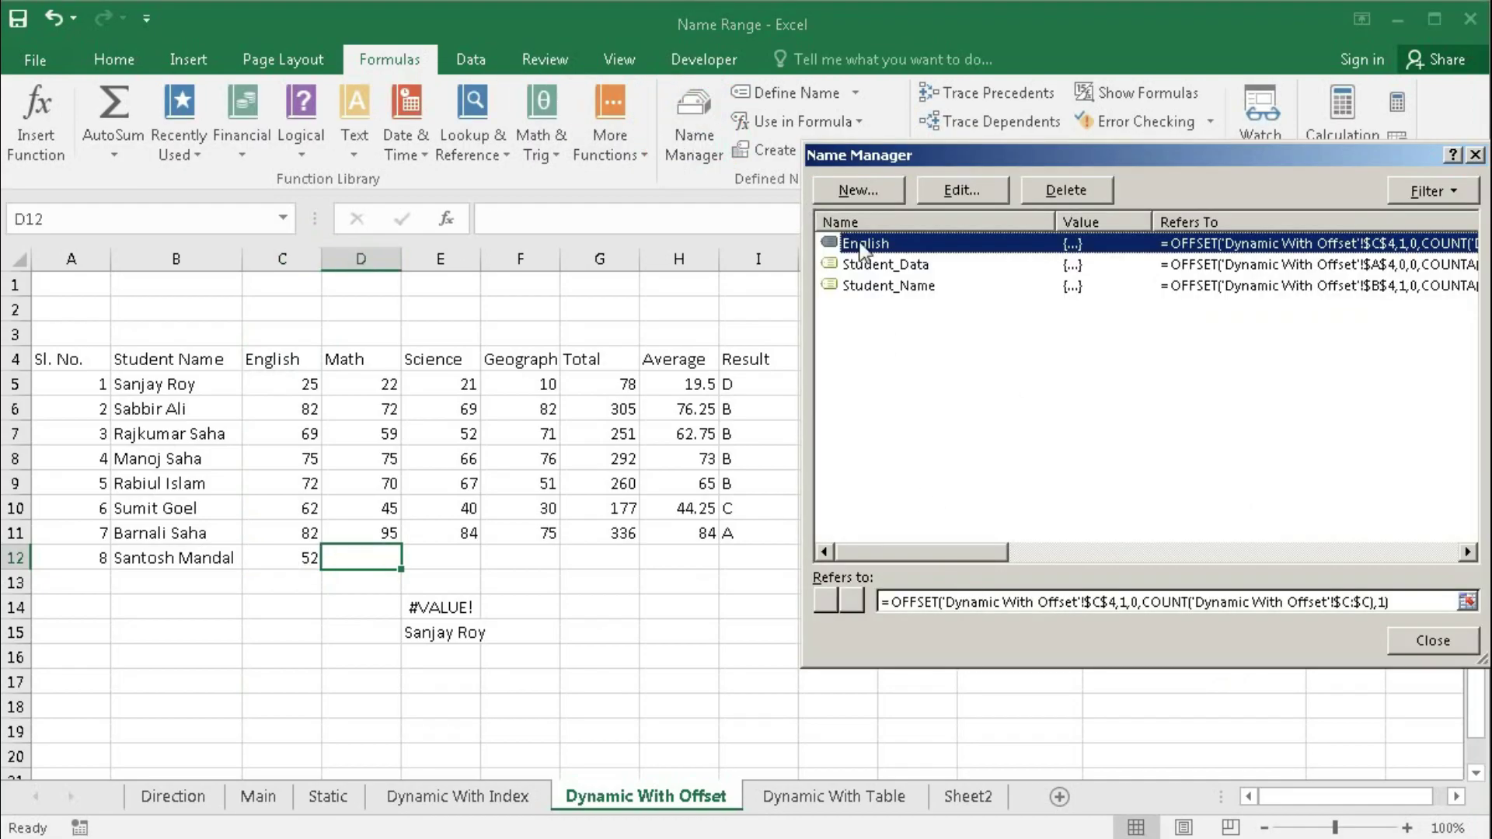
click(946, 602)
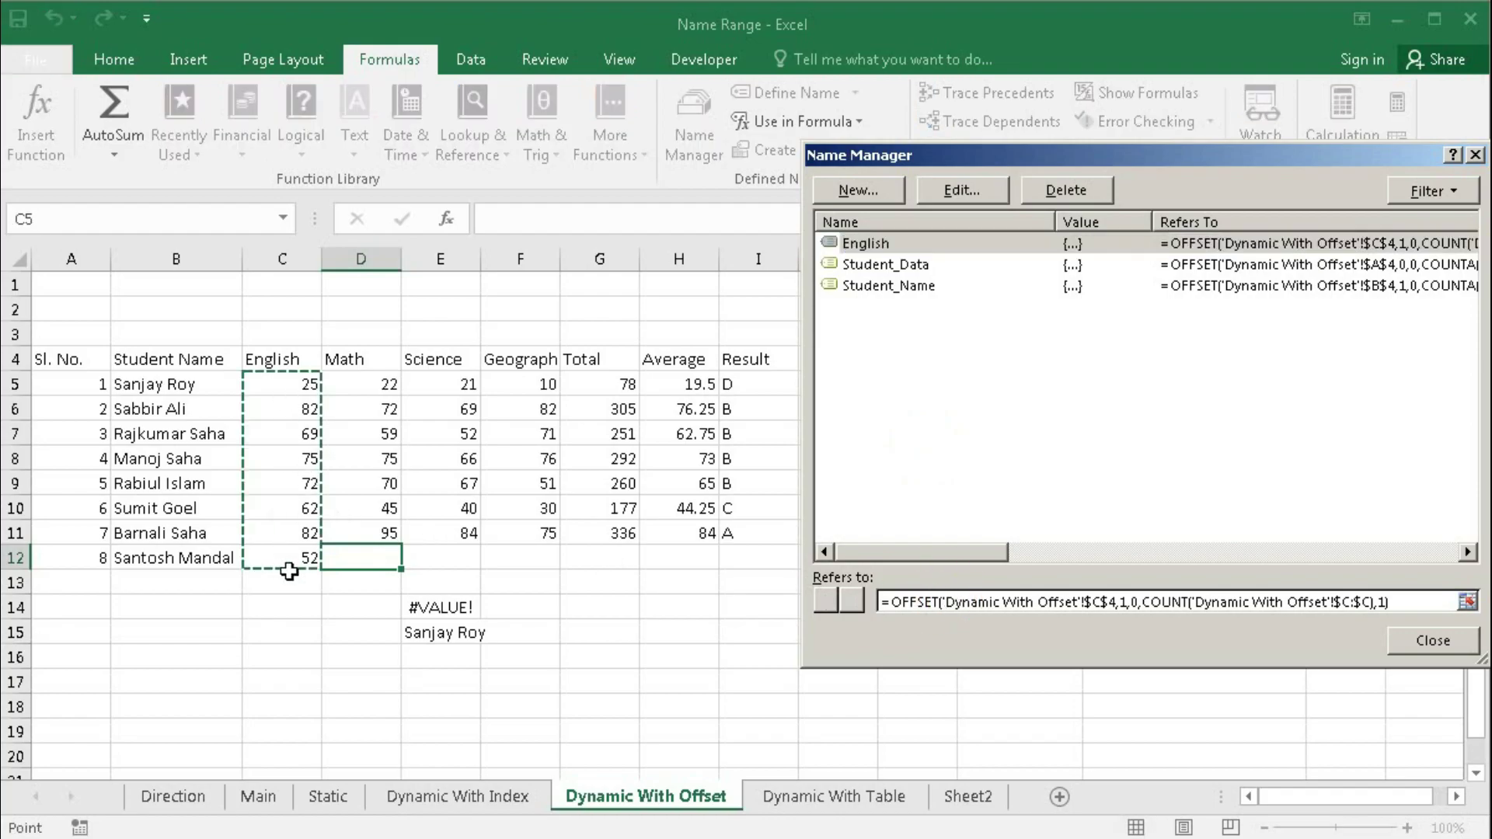
click(1445, 641)
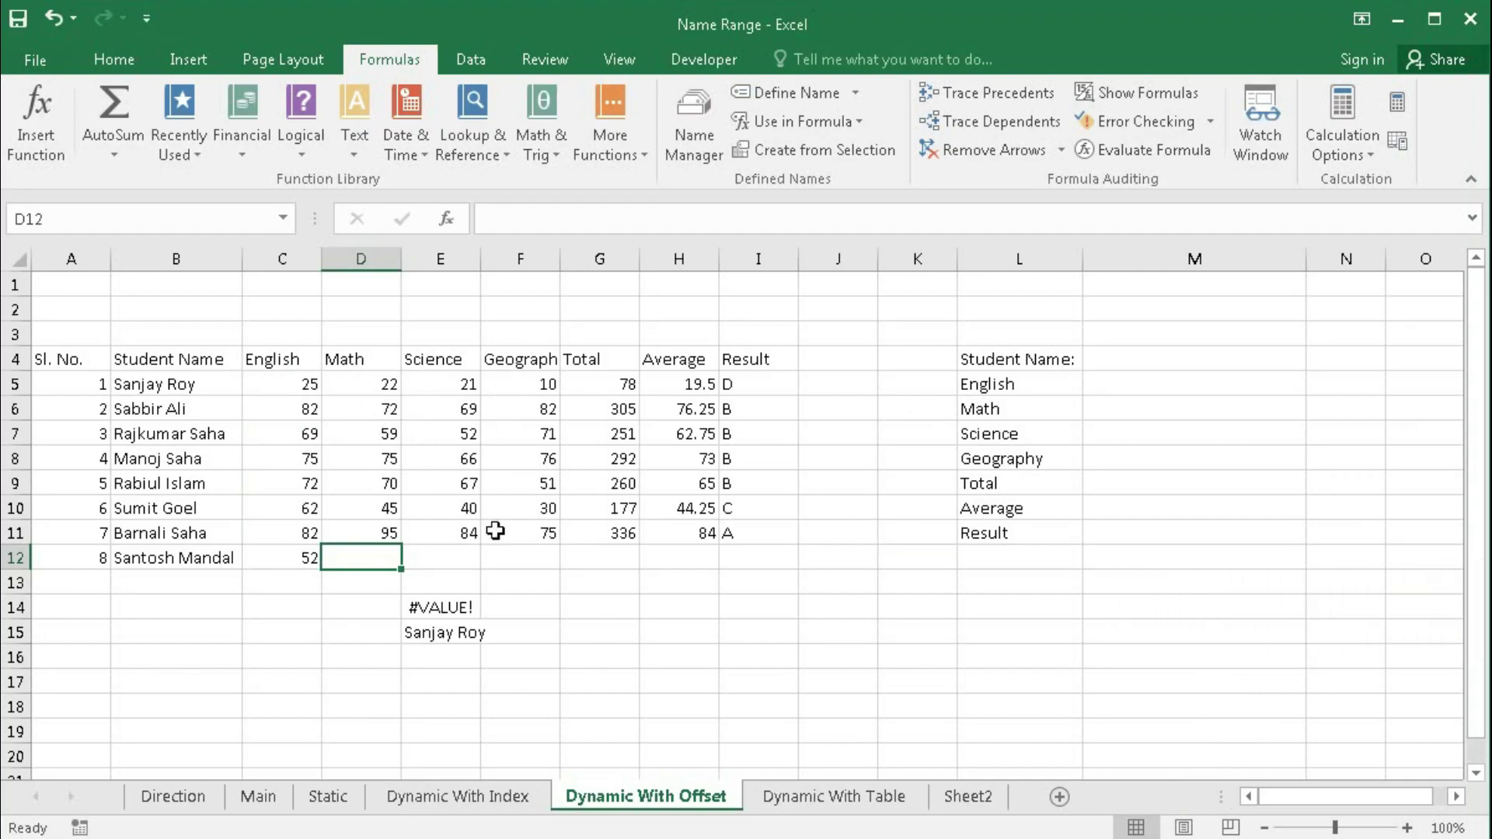
Step: Fill the Result formula from I5 down to I20
click(753, 558)
click(749, 382)
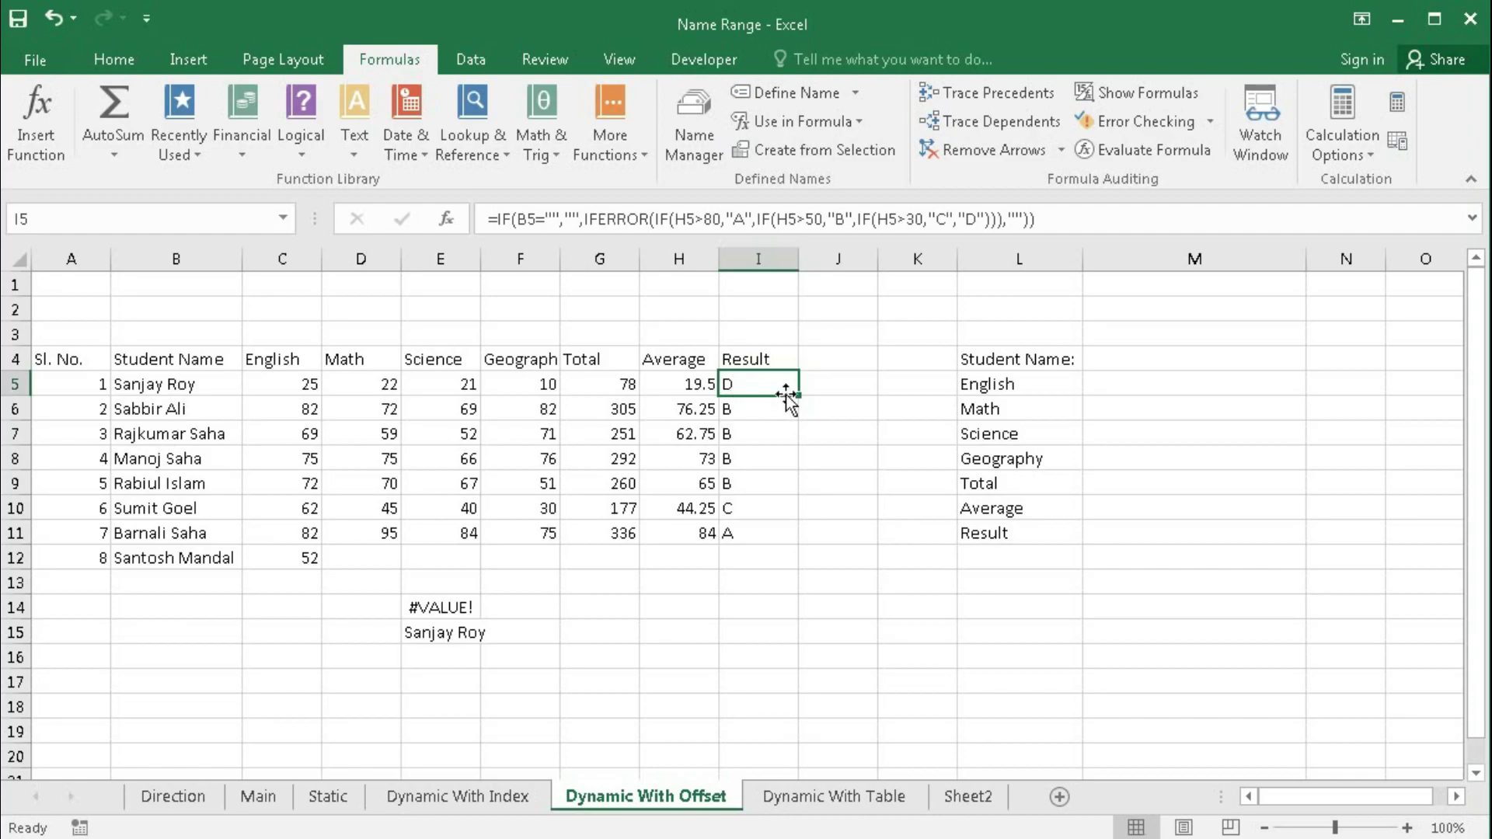
drag(799, 396, 789, 758)
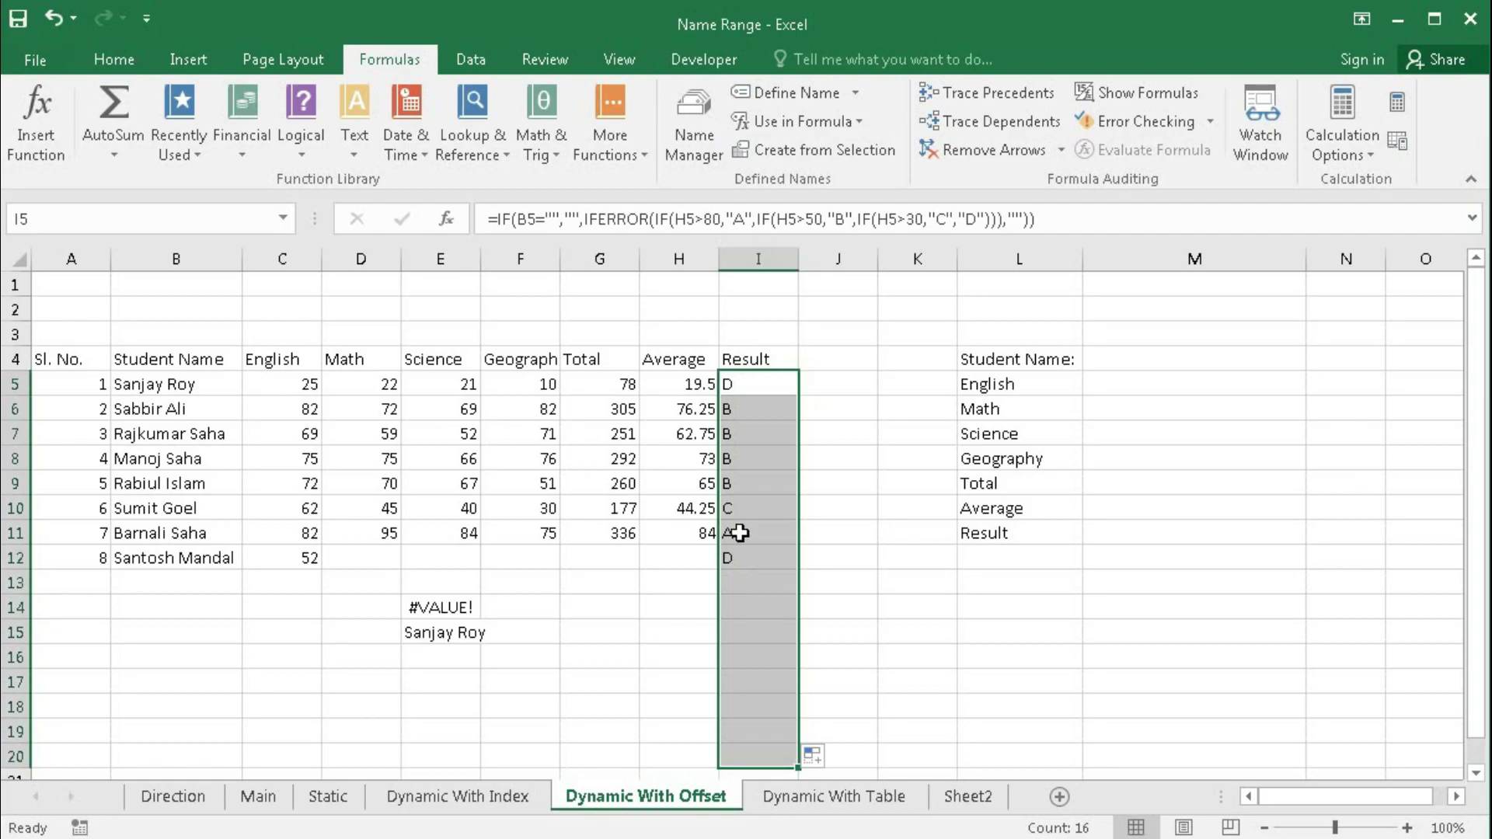
Step: Start a new workbook-scoped name Result with an OFFSET formula starting from I4, offset 1 row and 0 columns
click(694, 125)
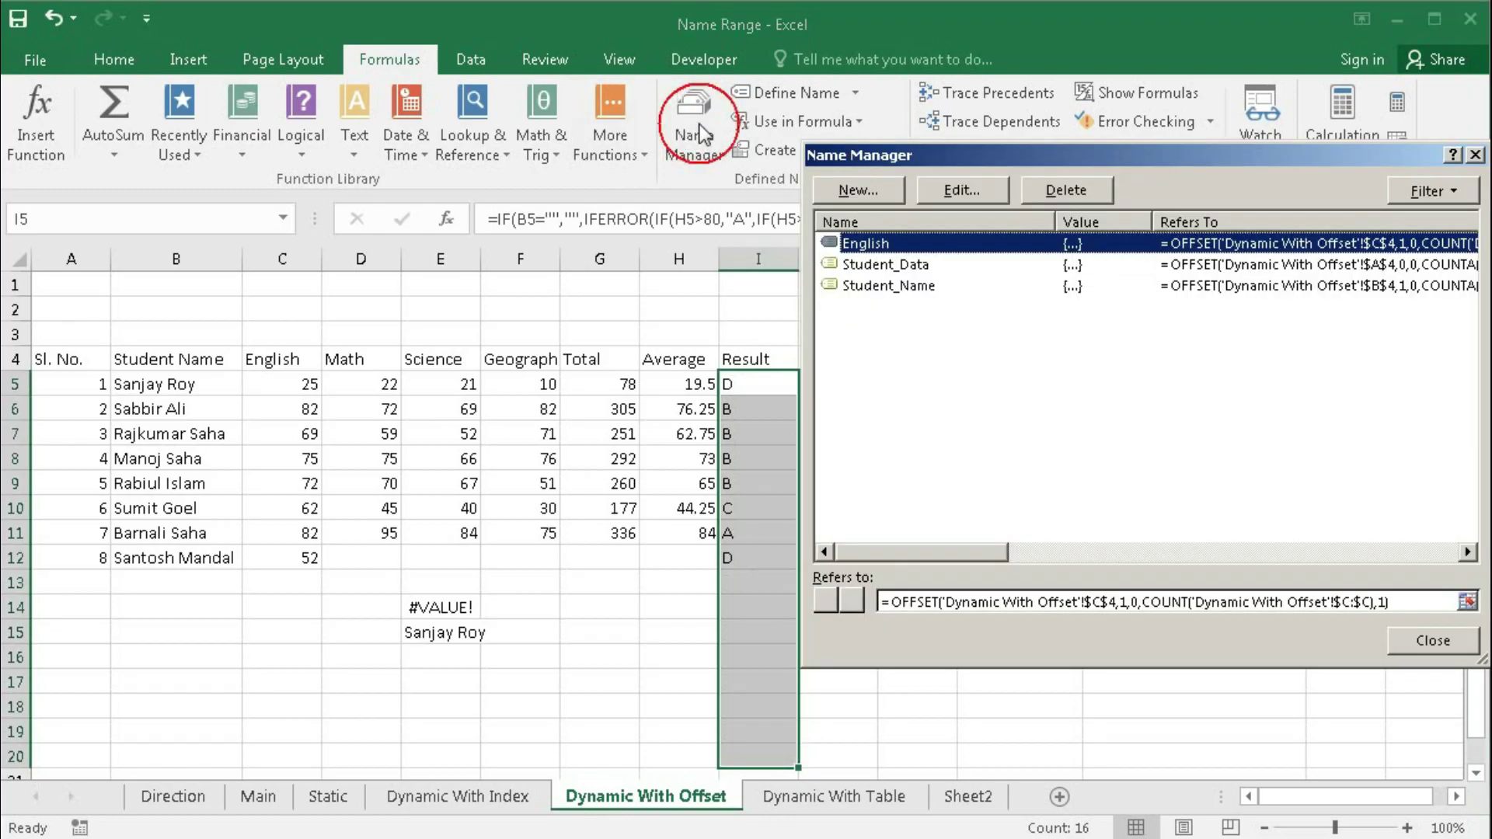
click(855, 191)
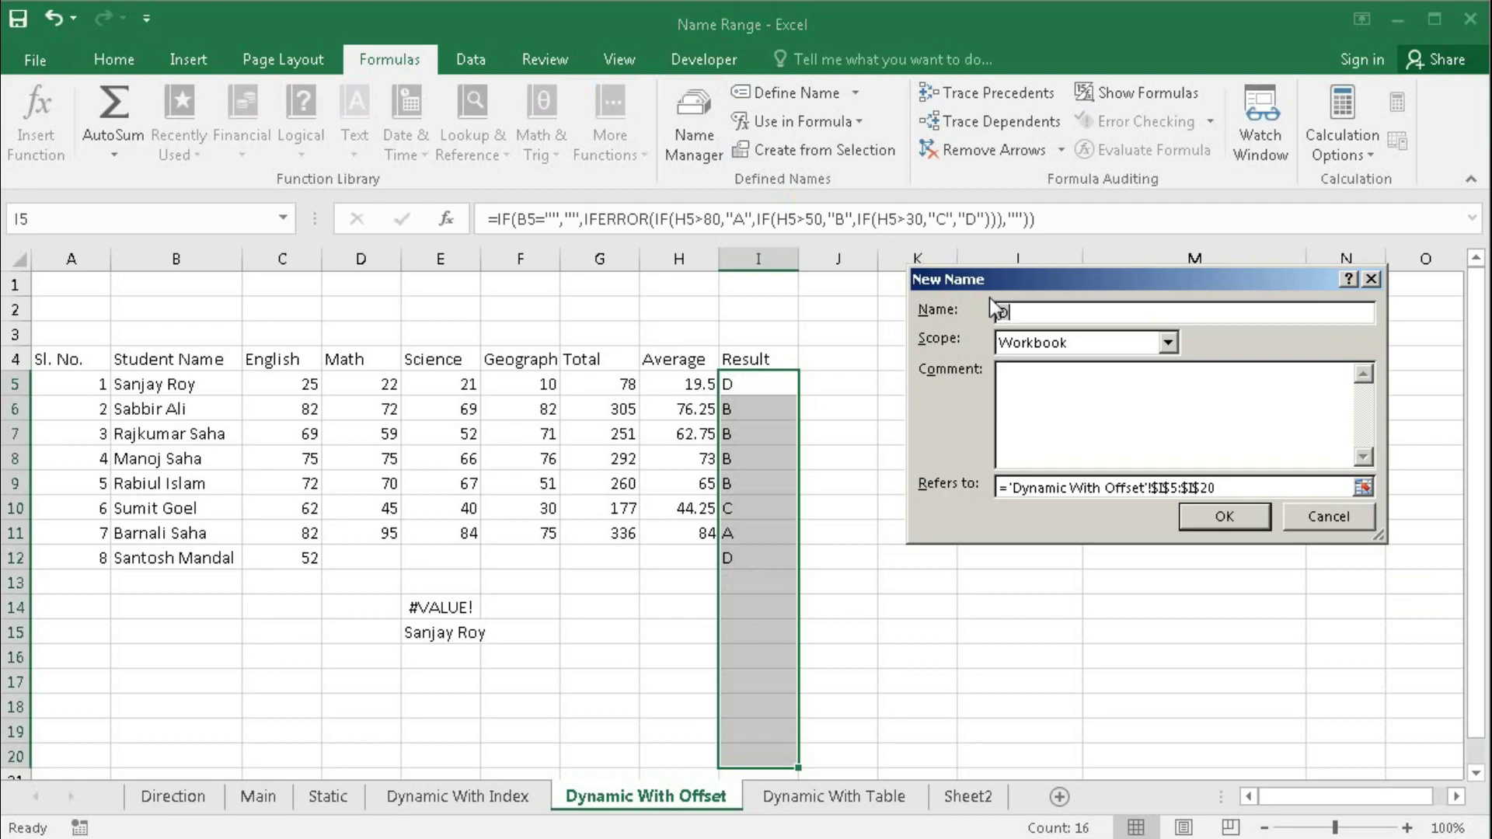
text(Result)
click(956, 484)
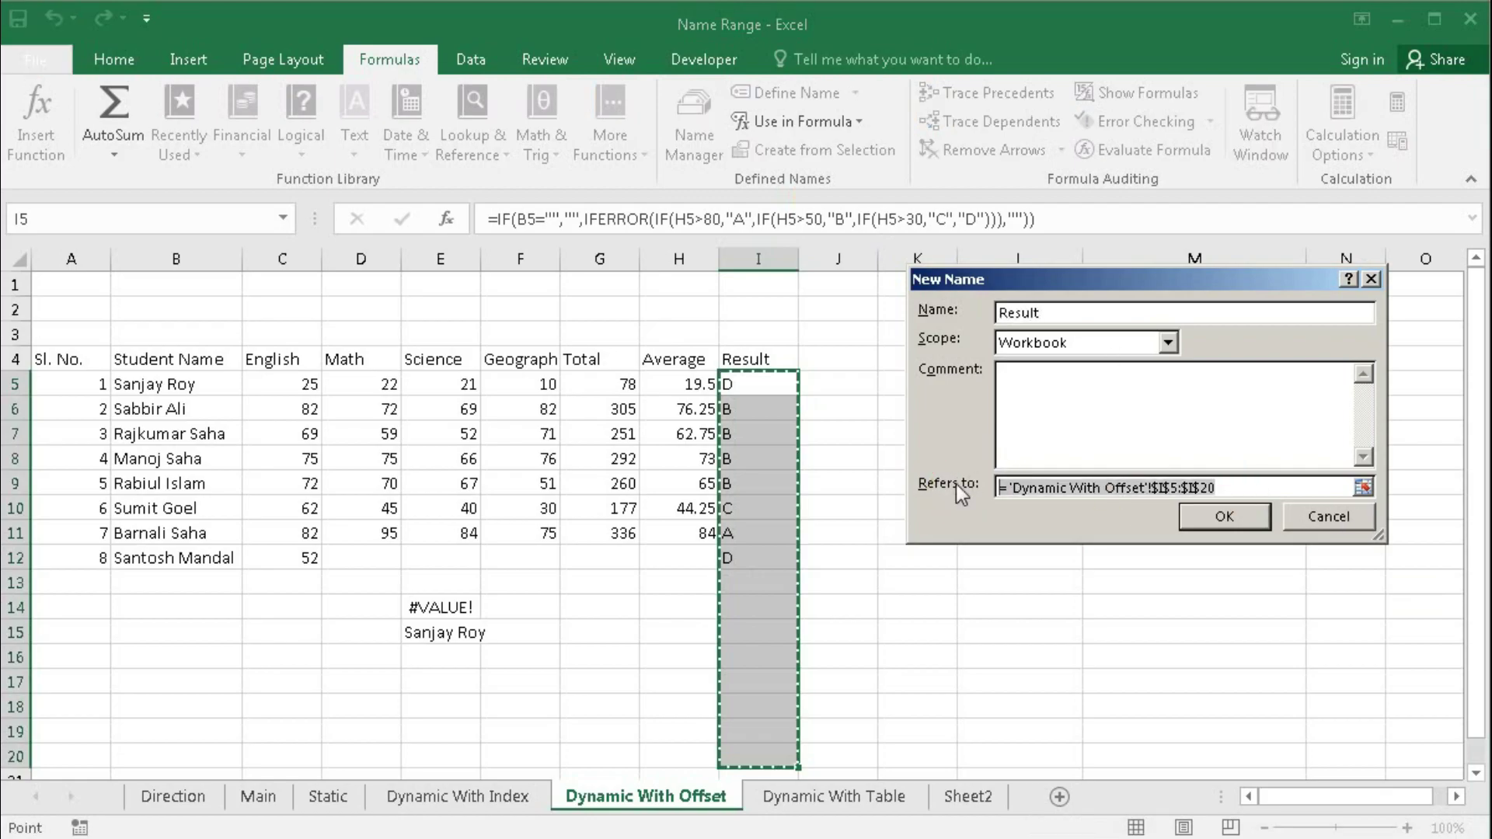
text(=off)
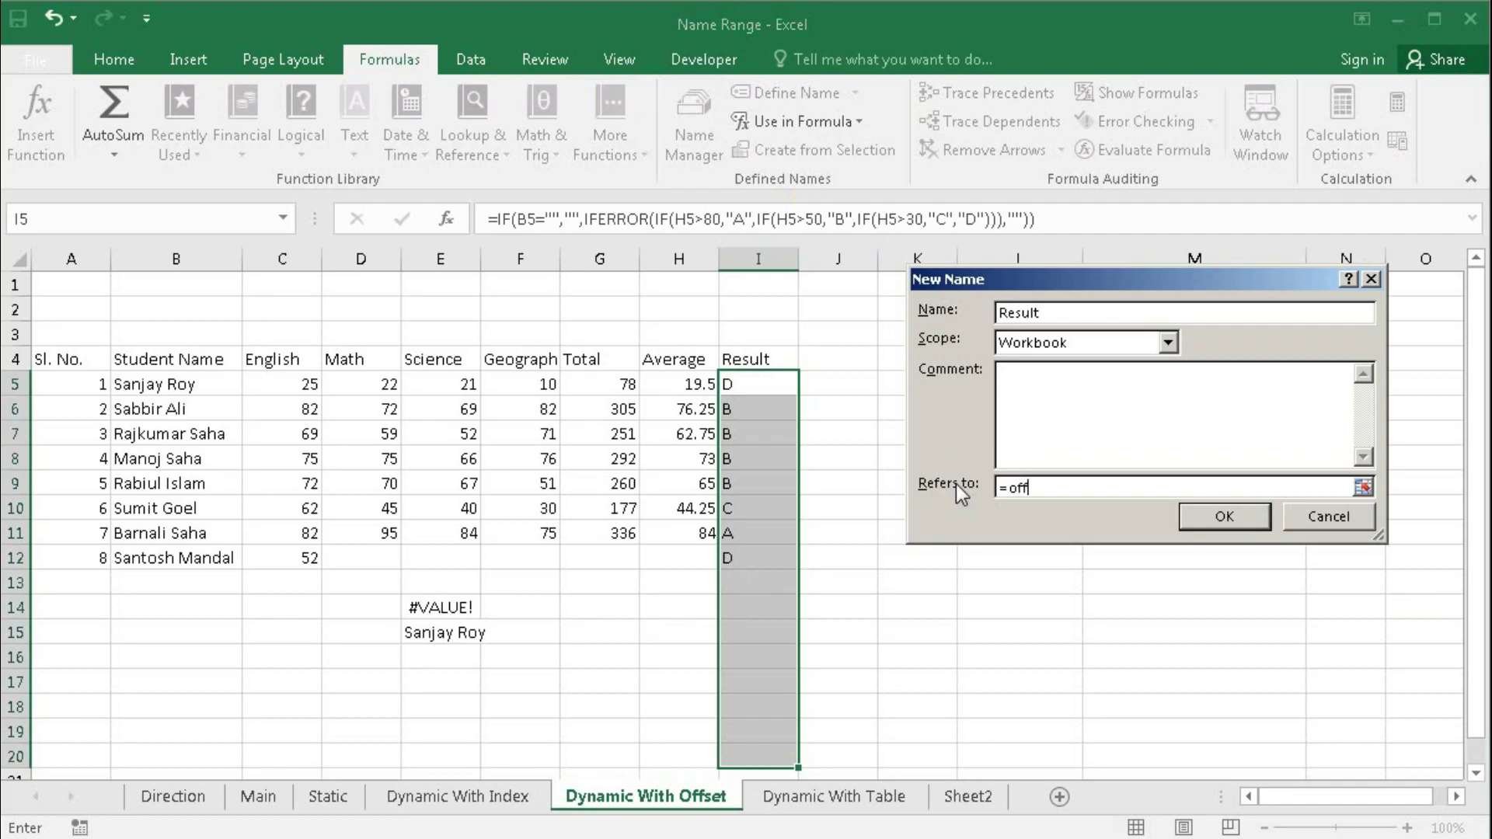
text(set()
click(749, 359)
text(,1,0,)
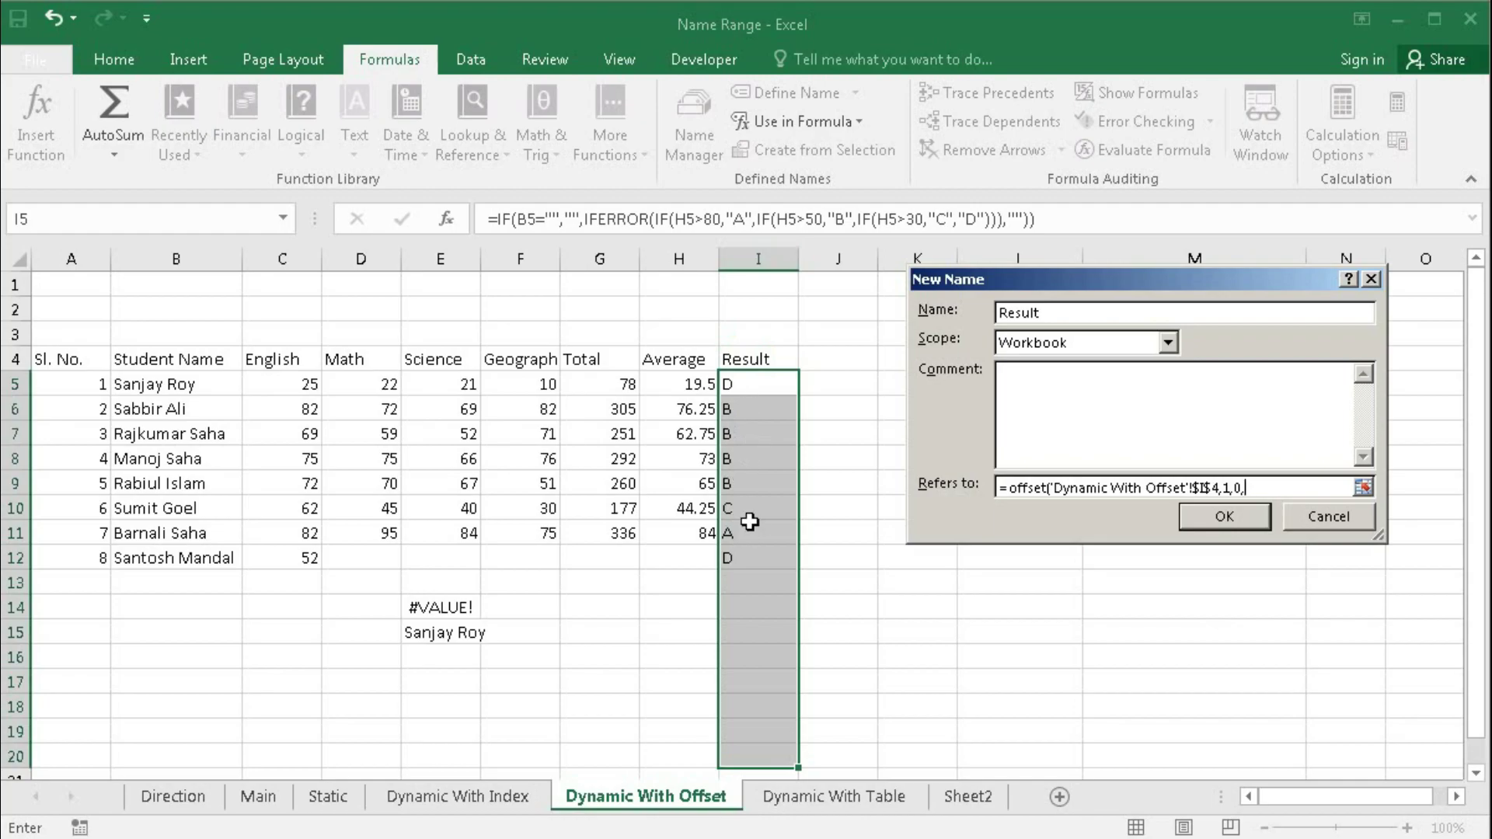
Step: Complete the Result formula with a COUNTA of column I minus 1 as height and 1 as width, and save the name
text(counta()
click(760, 258)
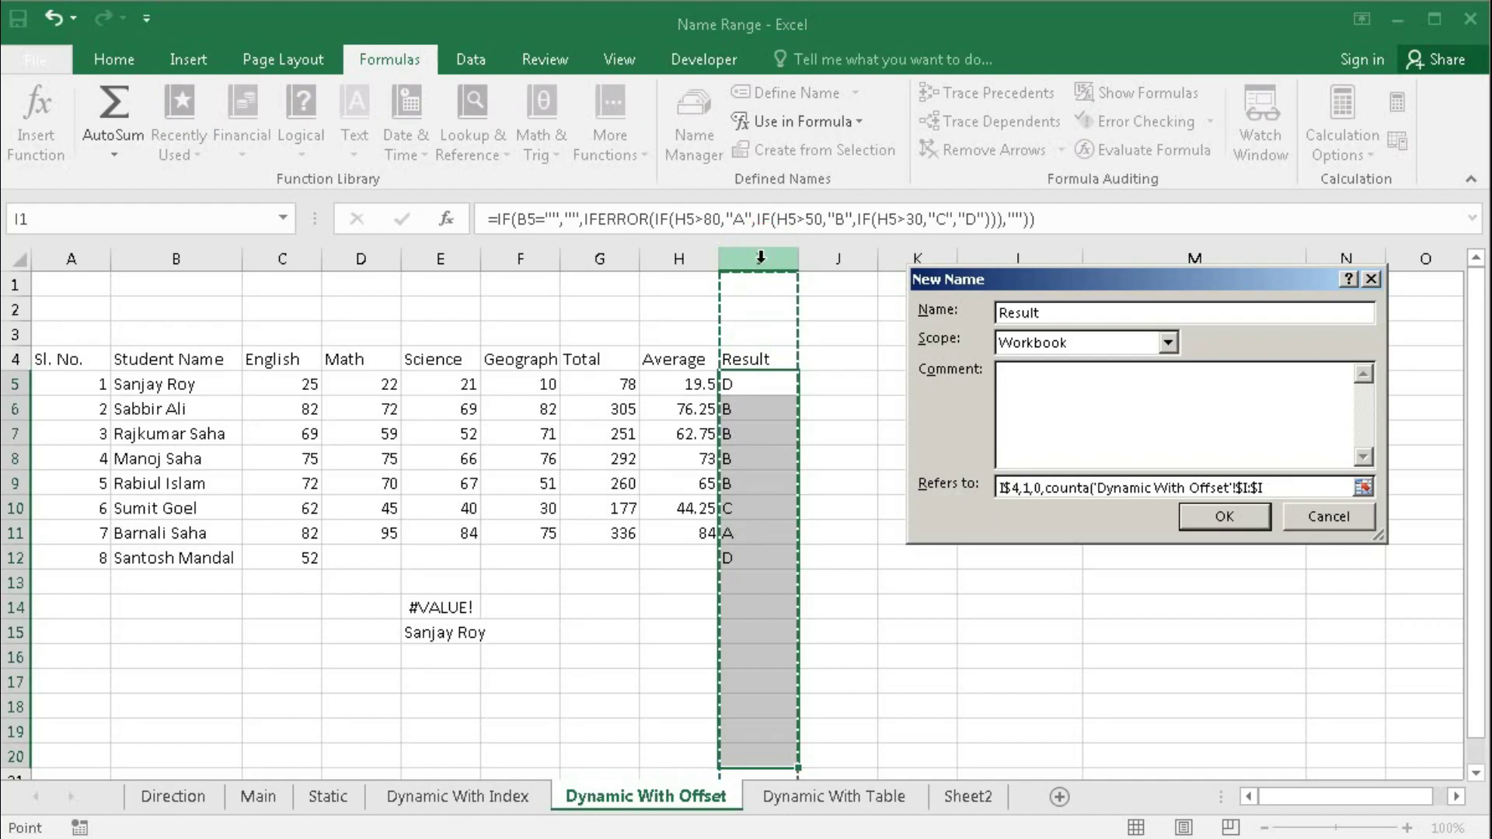
text())
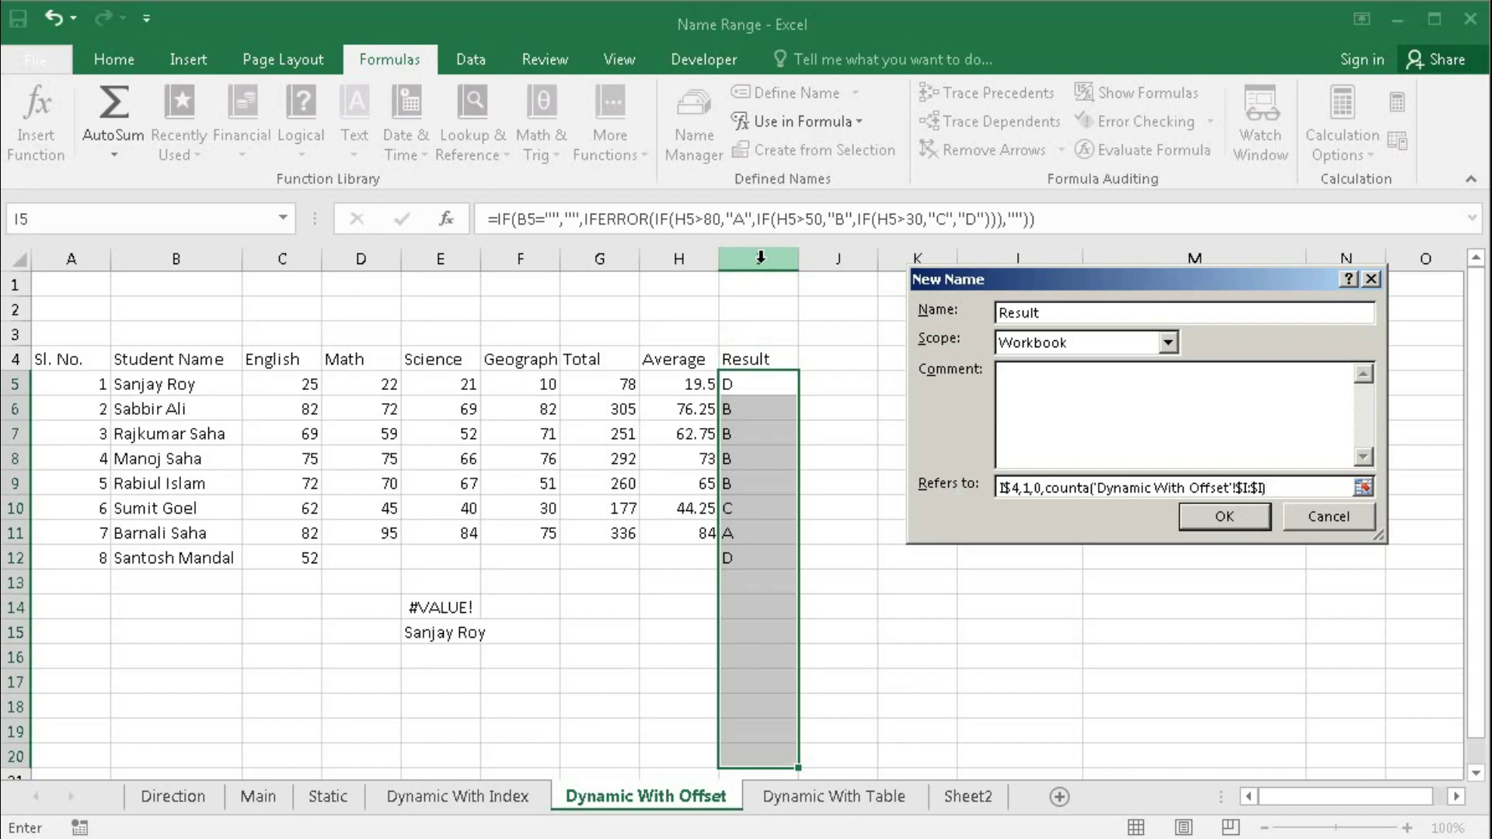
text(-1,)
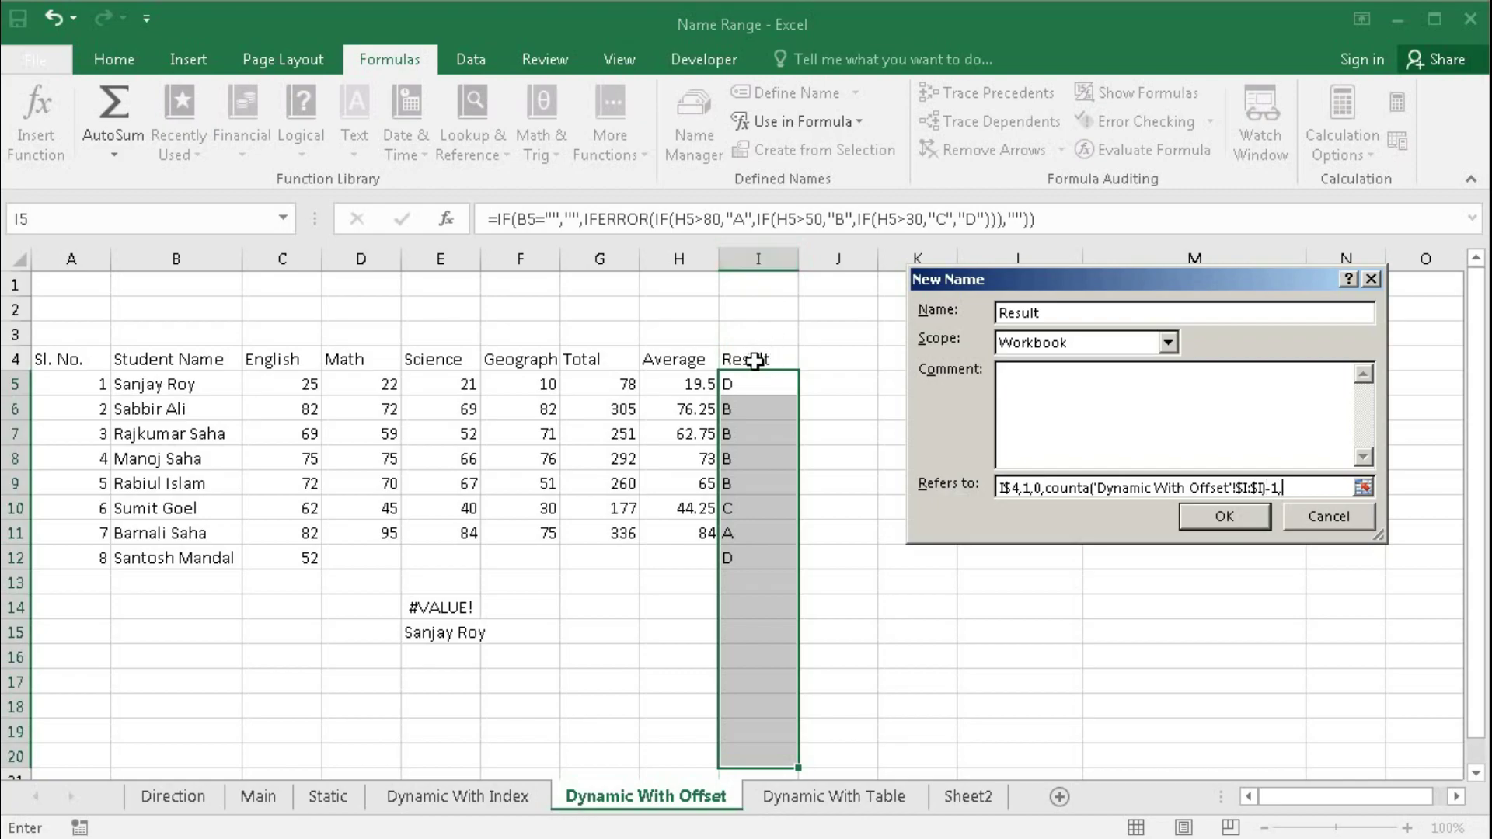
text(1))
click(1242, 515)
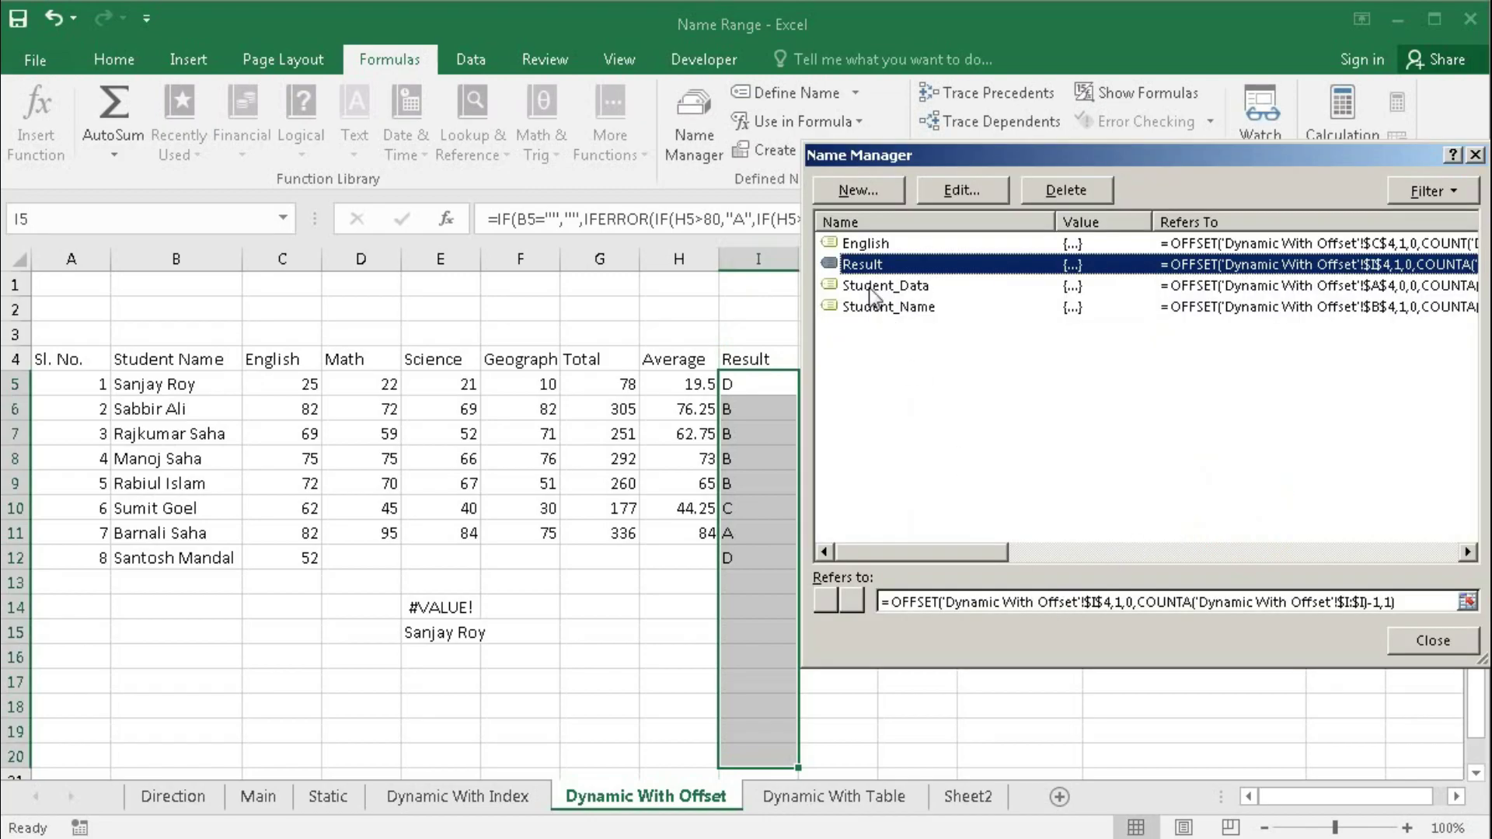
Step: Check the range covered by the Result name and examine the COUNTA part of its formula
click(847, 267)
click(964, 602)
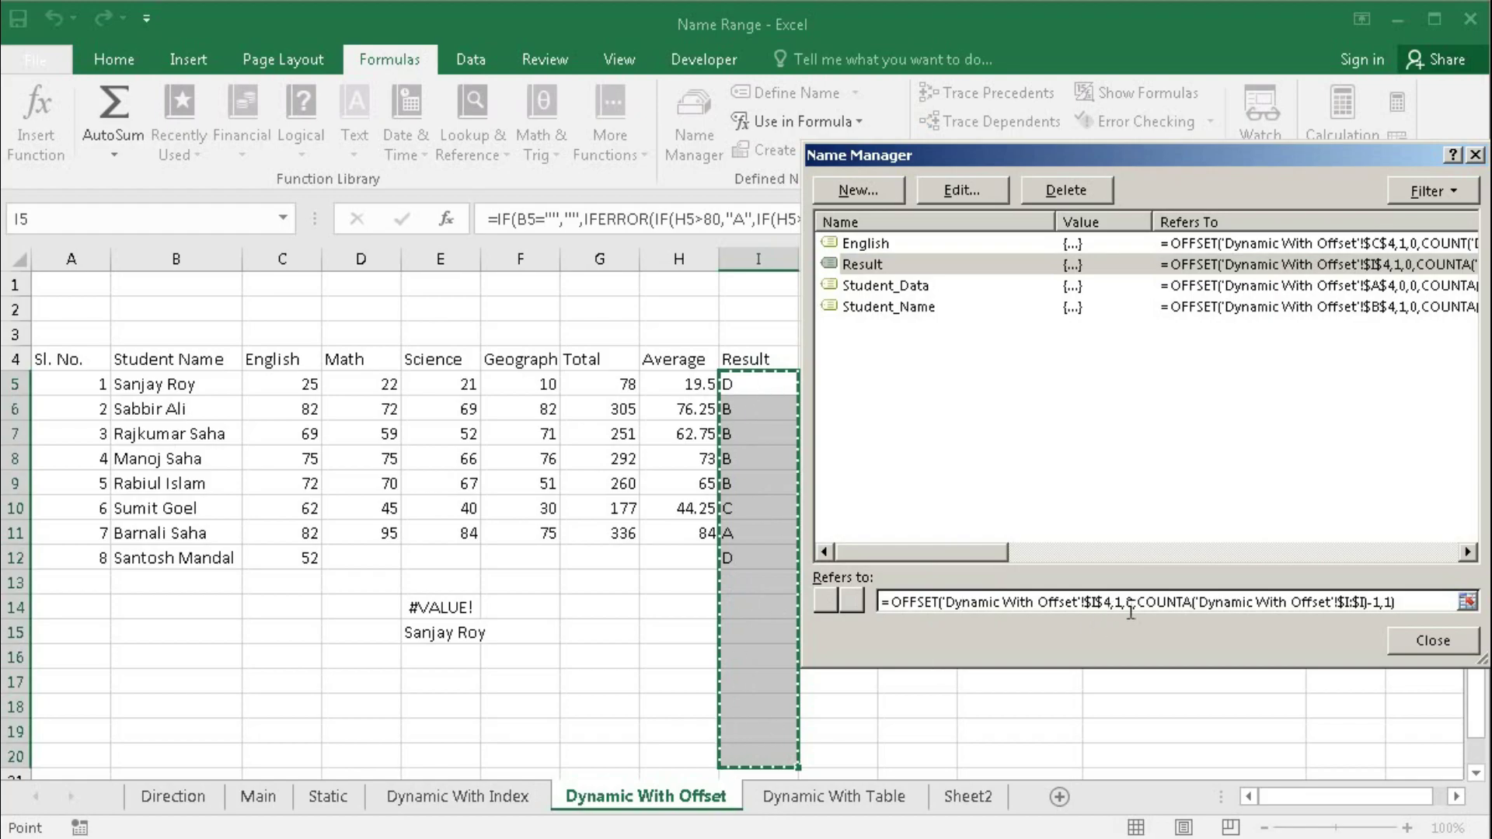
click(1186, 602)
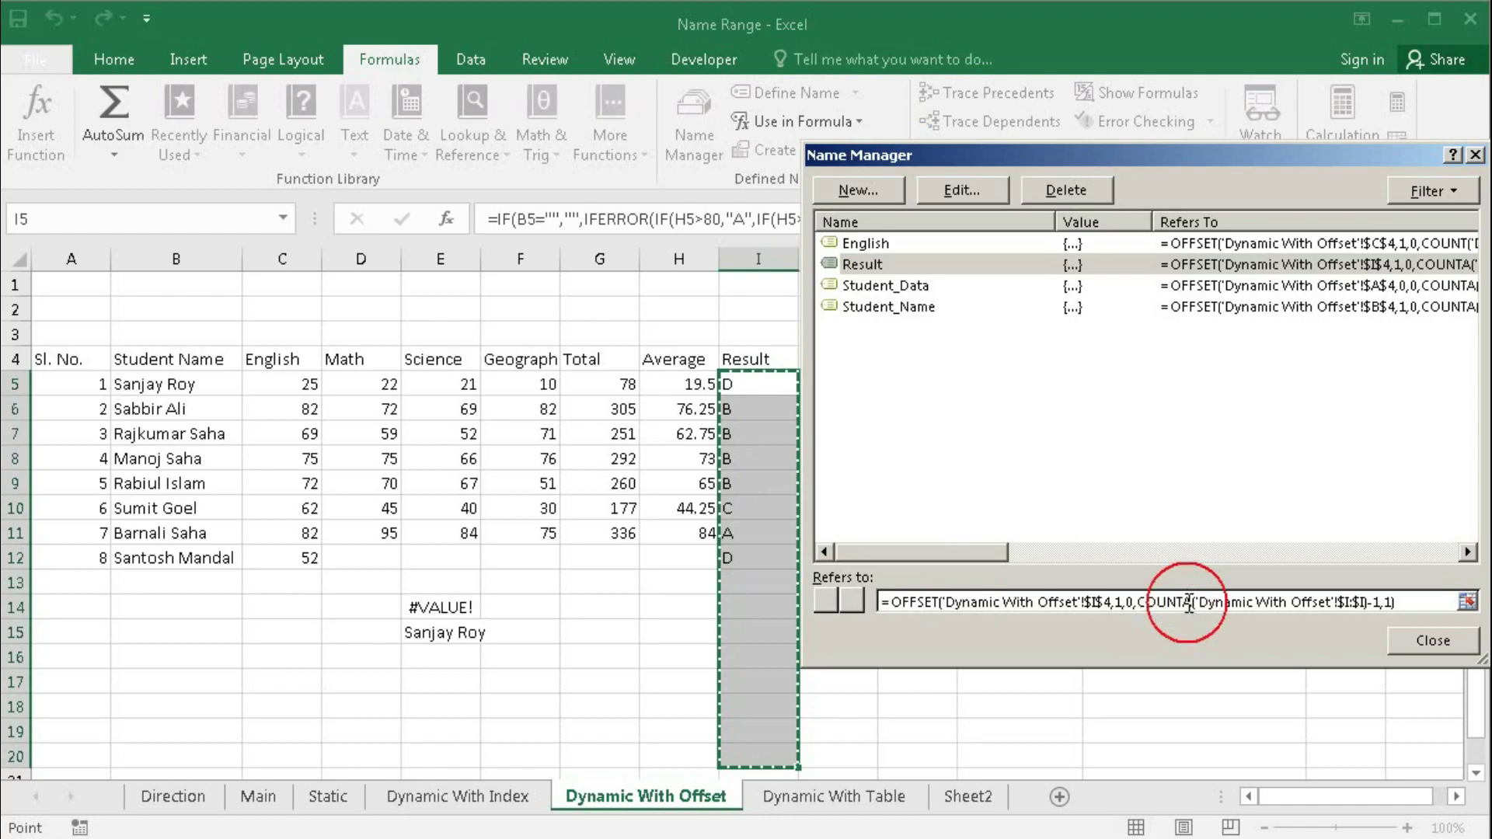
Step: Change the COUNTA in the Result name's formula to COUNTIF with the criterion "*?", save it, and check the covered range
text(if)
click(1364, 604)
text(,)
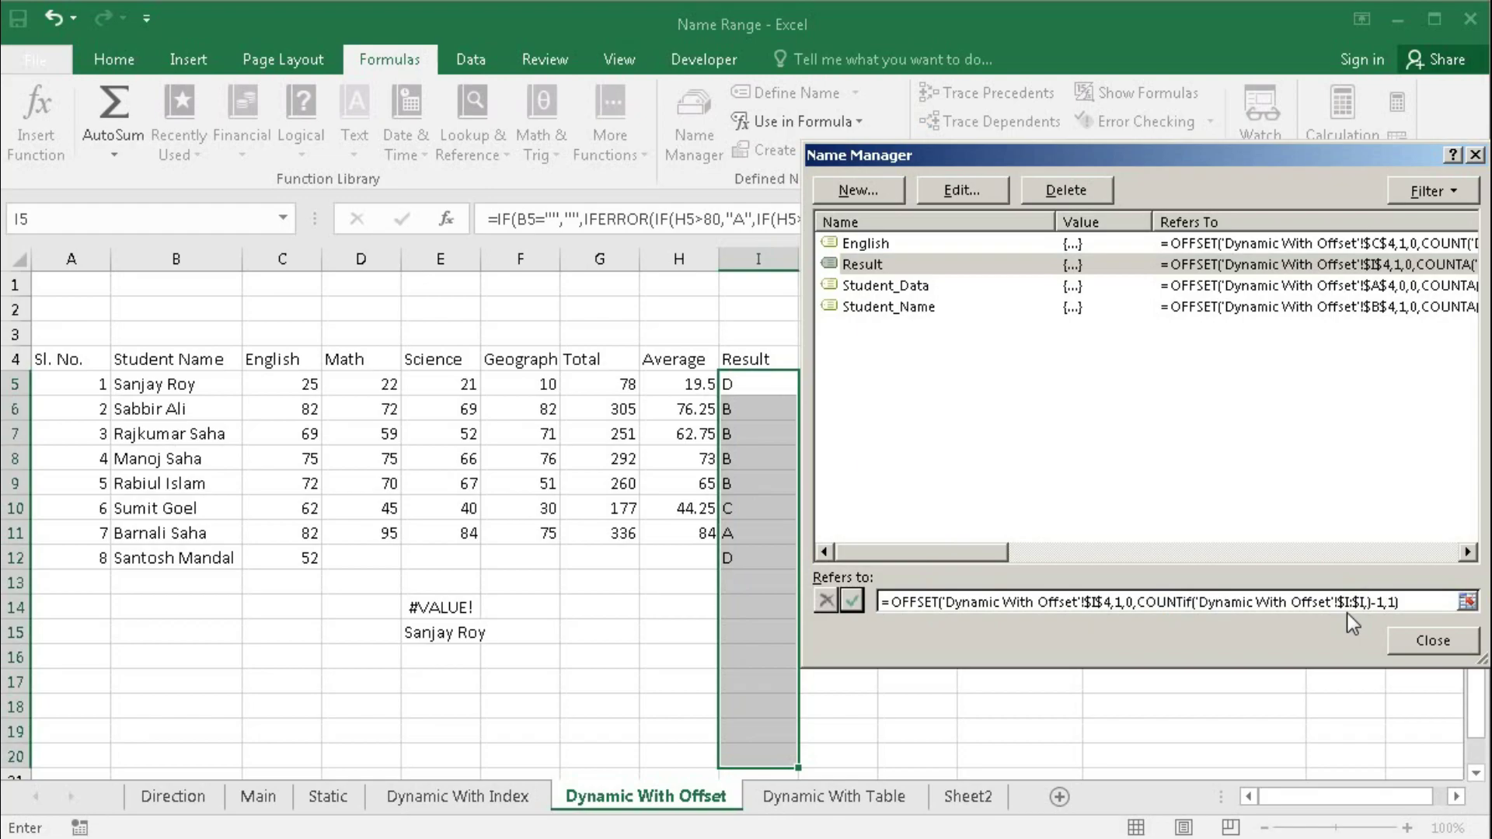
text("")
key(BackSpace)
text(*)
text(")
text(")
click(852, 601)
click(900, 602)
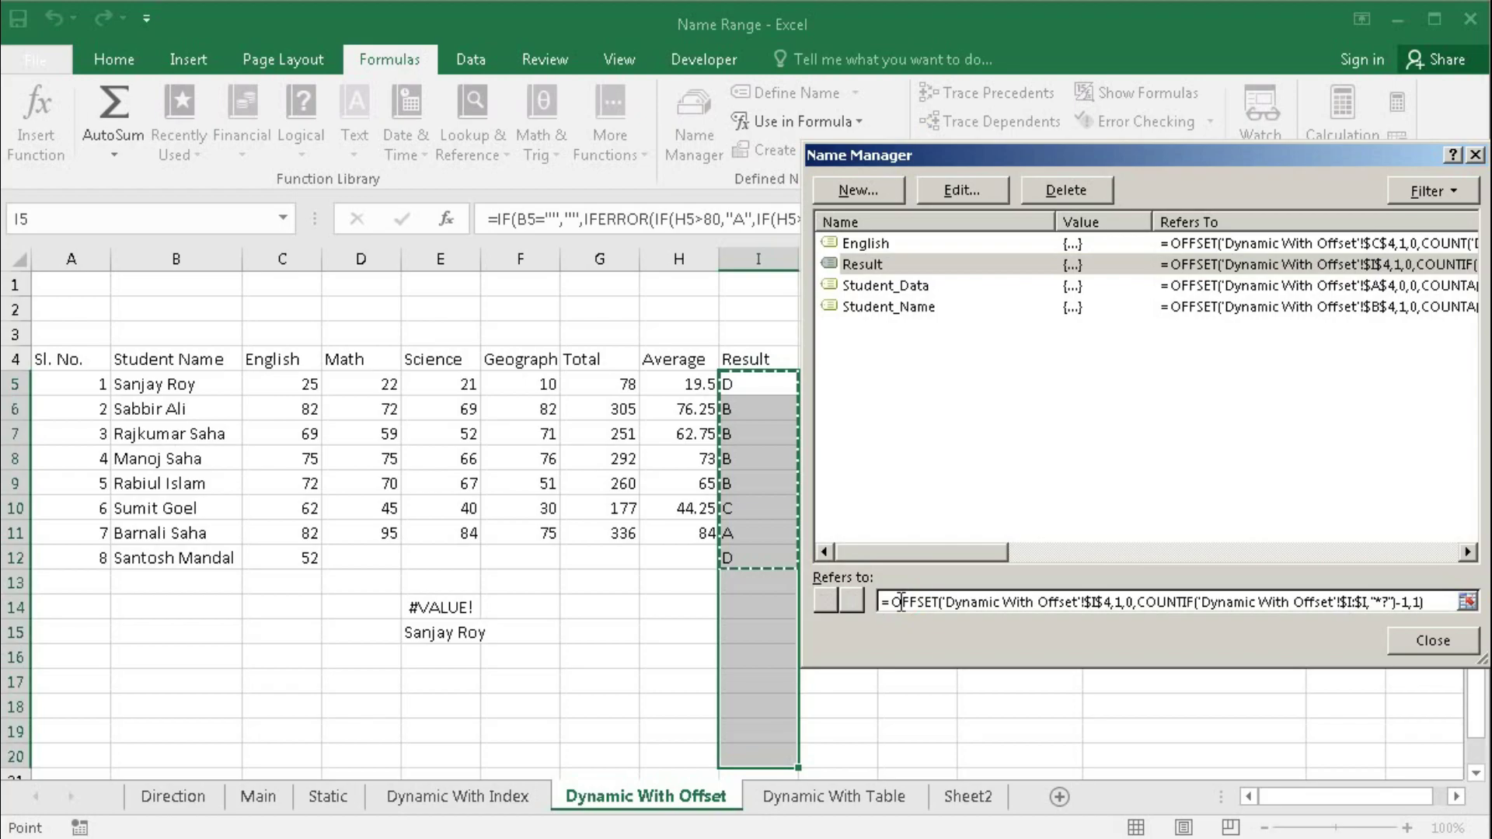
Step: Replace the COUNTIF criterion in the Result name's formula with "><""", save it, and check the covered range
double_click(1376, 603)
text(><"")
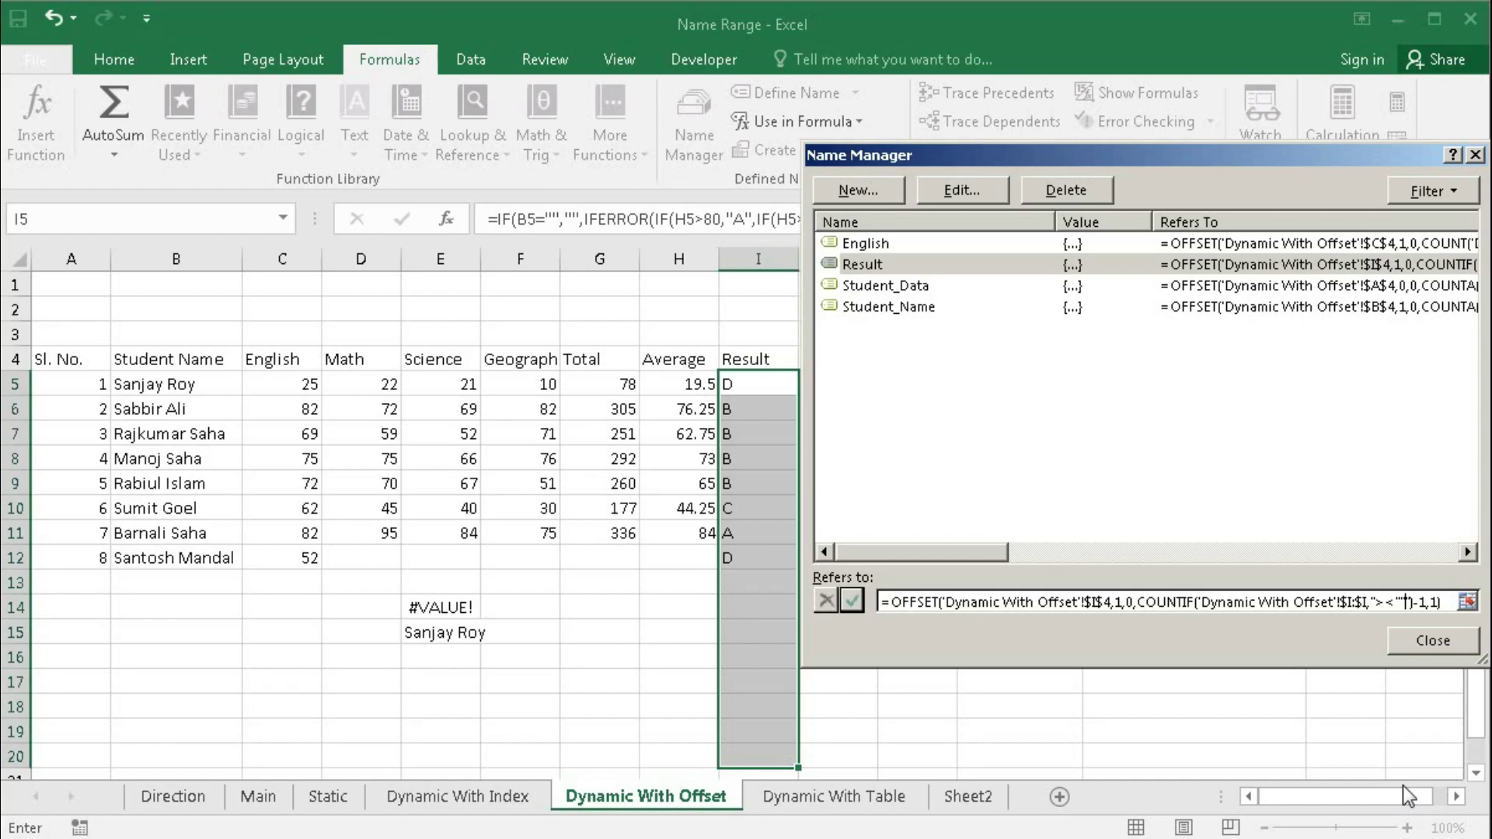
click(851, 600)
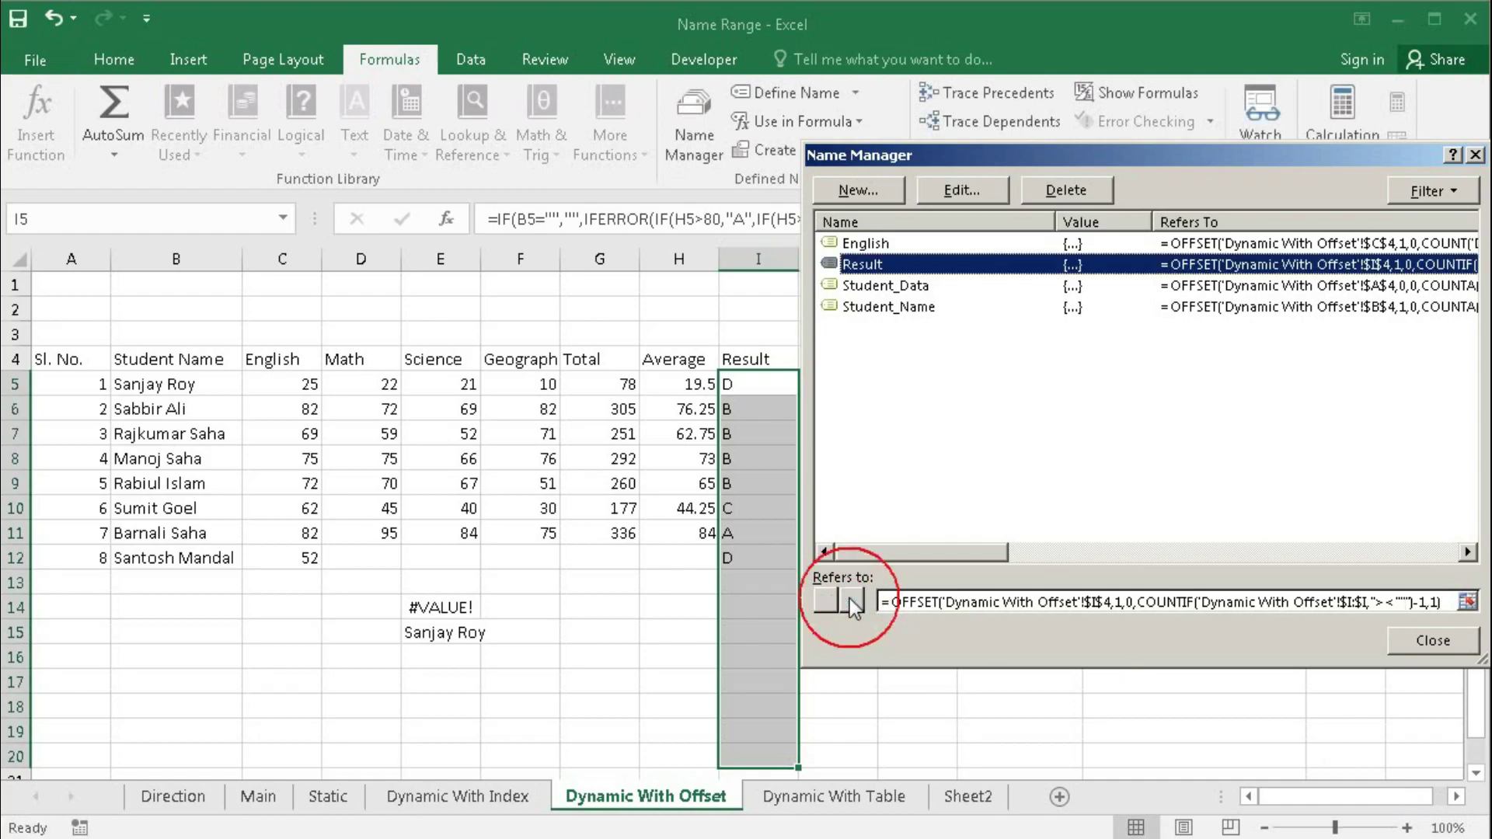
click(907, 605)
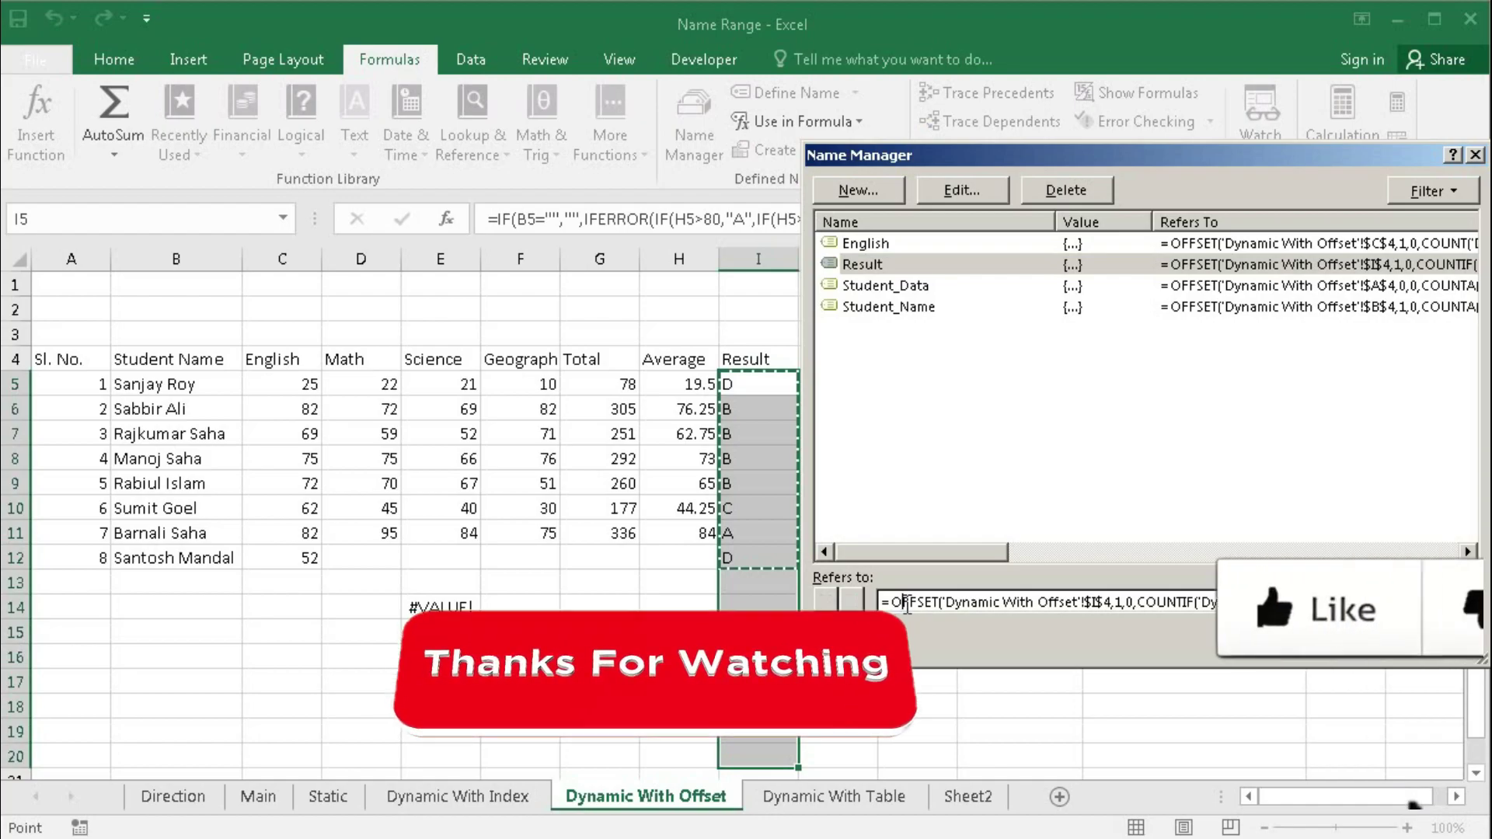
Step: Close the Name Manager and select cell I8 in the Result column
drag(1168, 157, 846, 150)
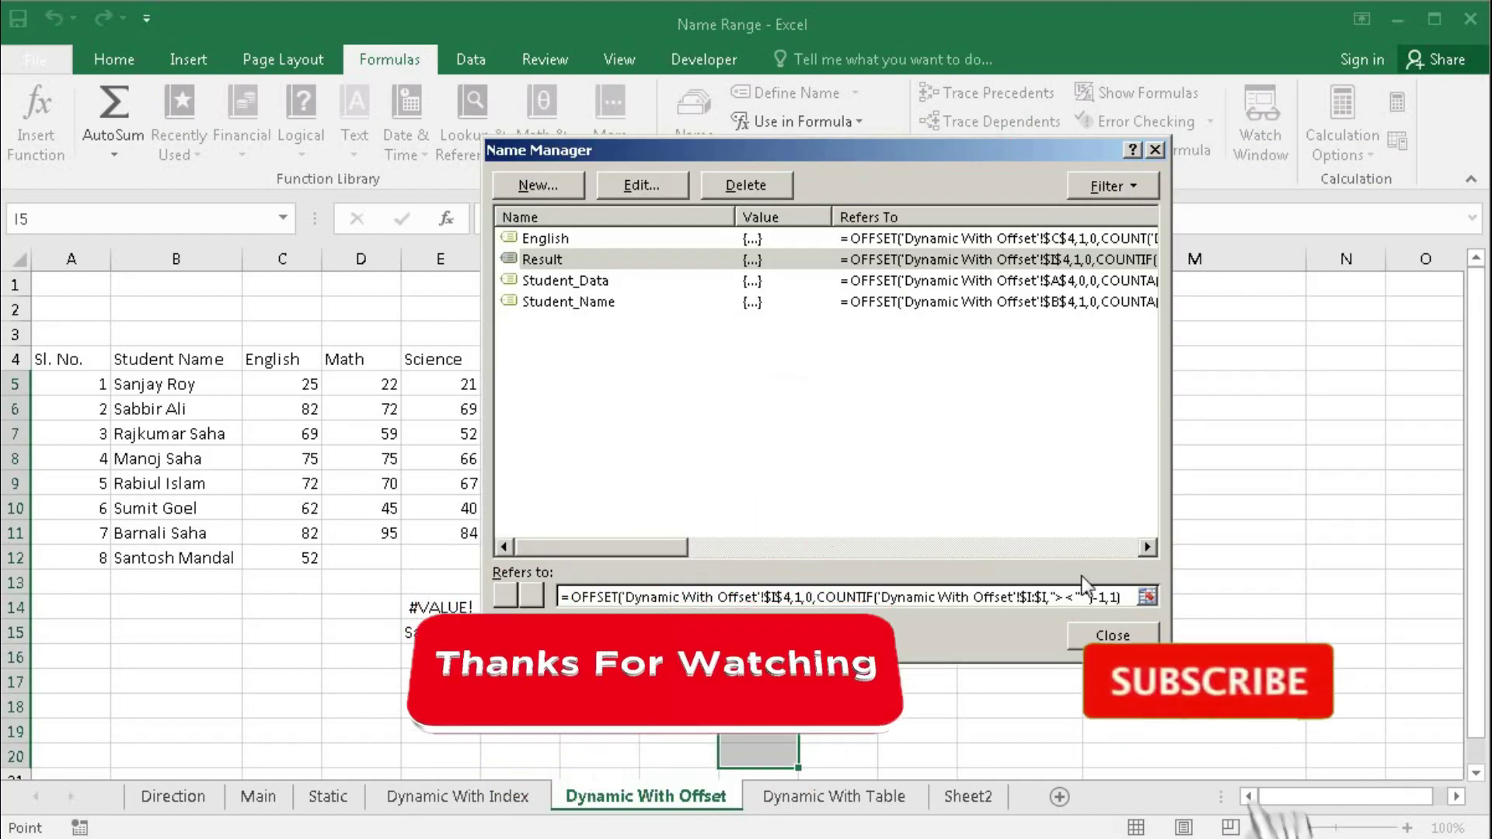
click(1113, 636)
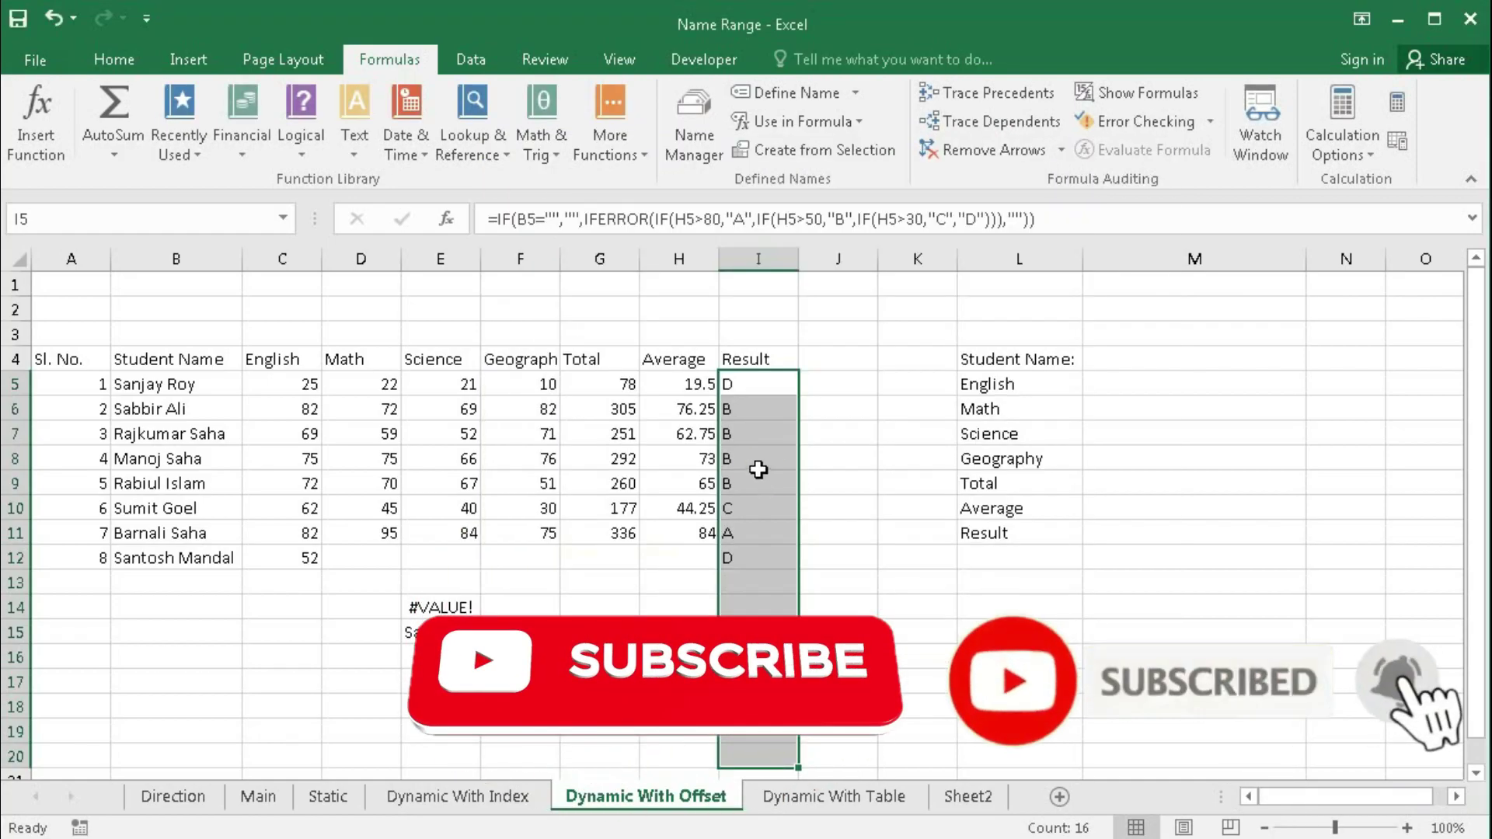
click(759, 464)
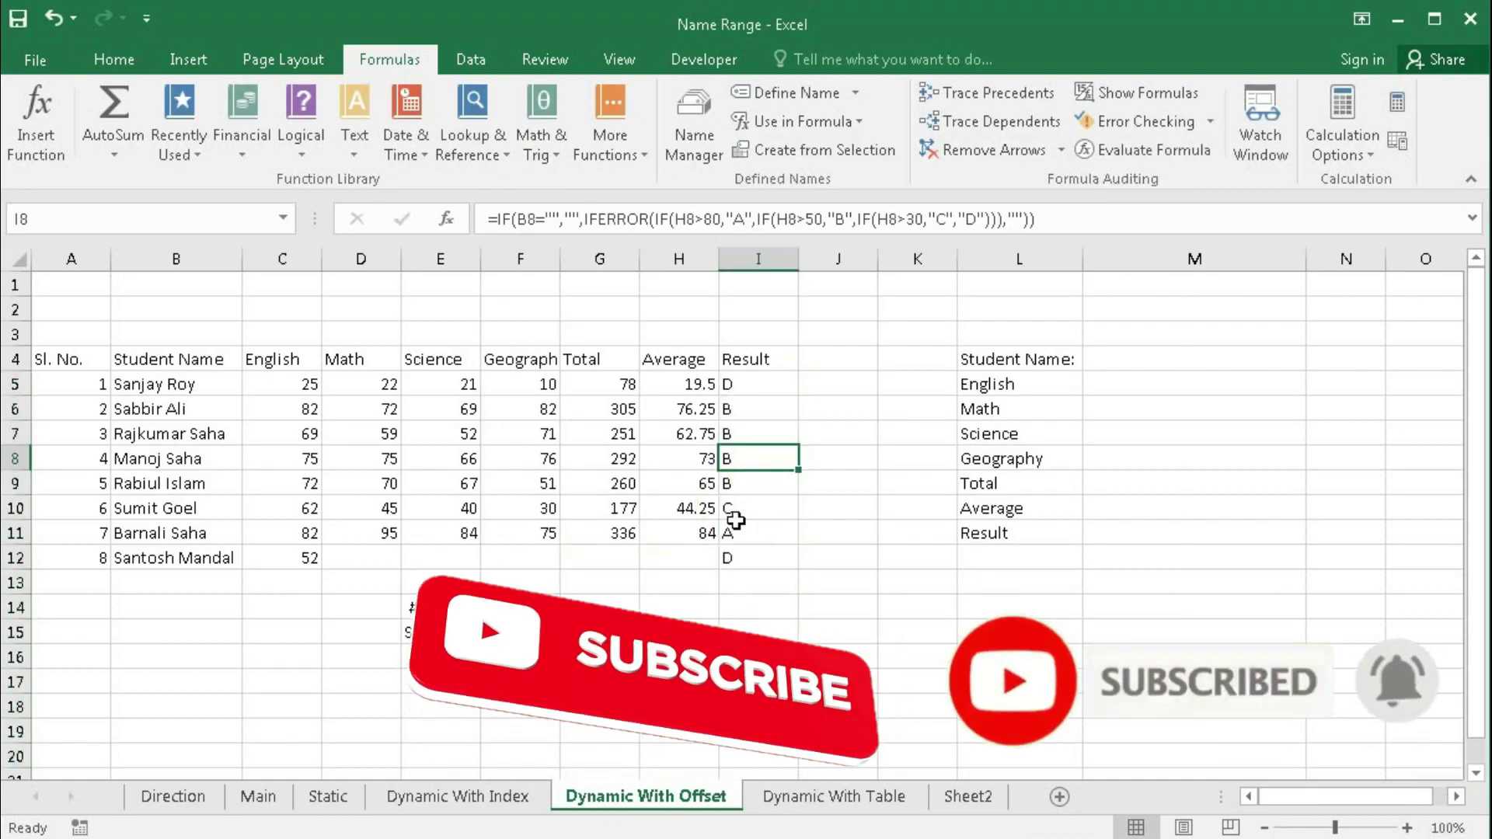